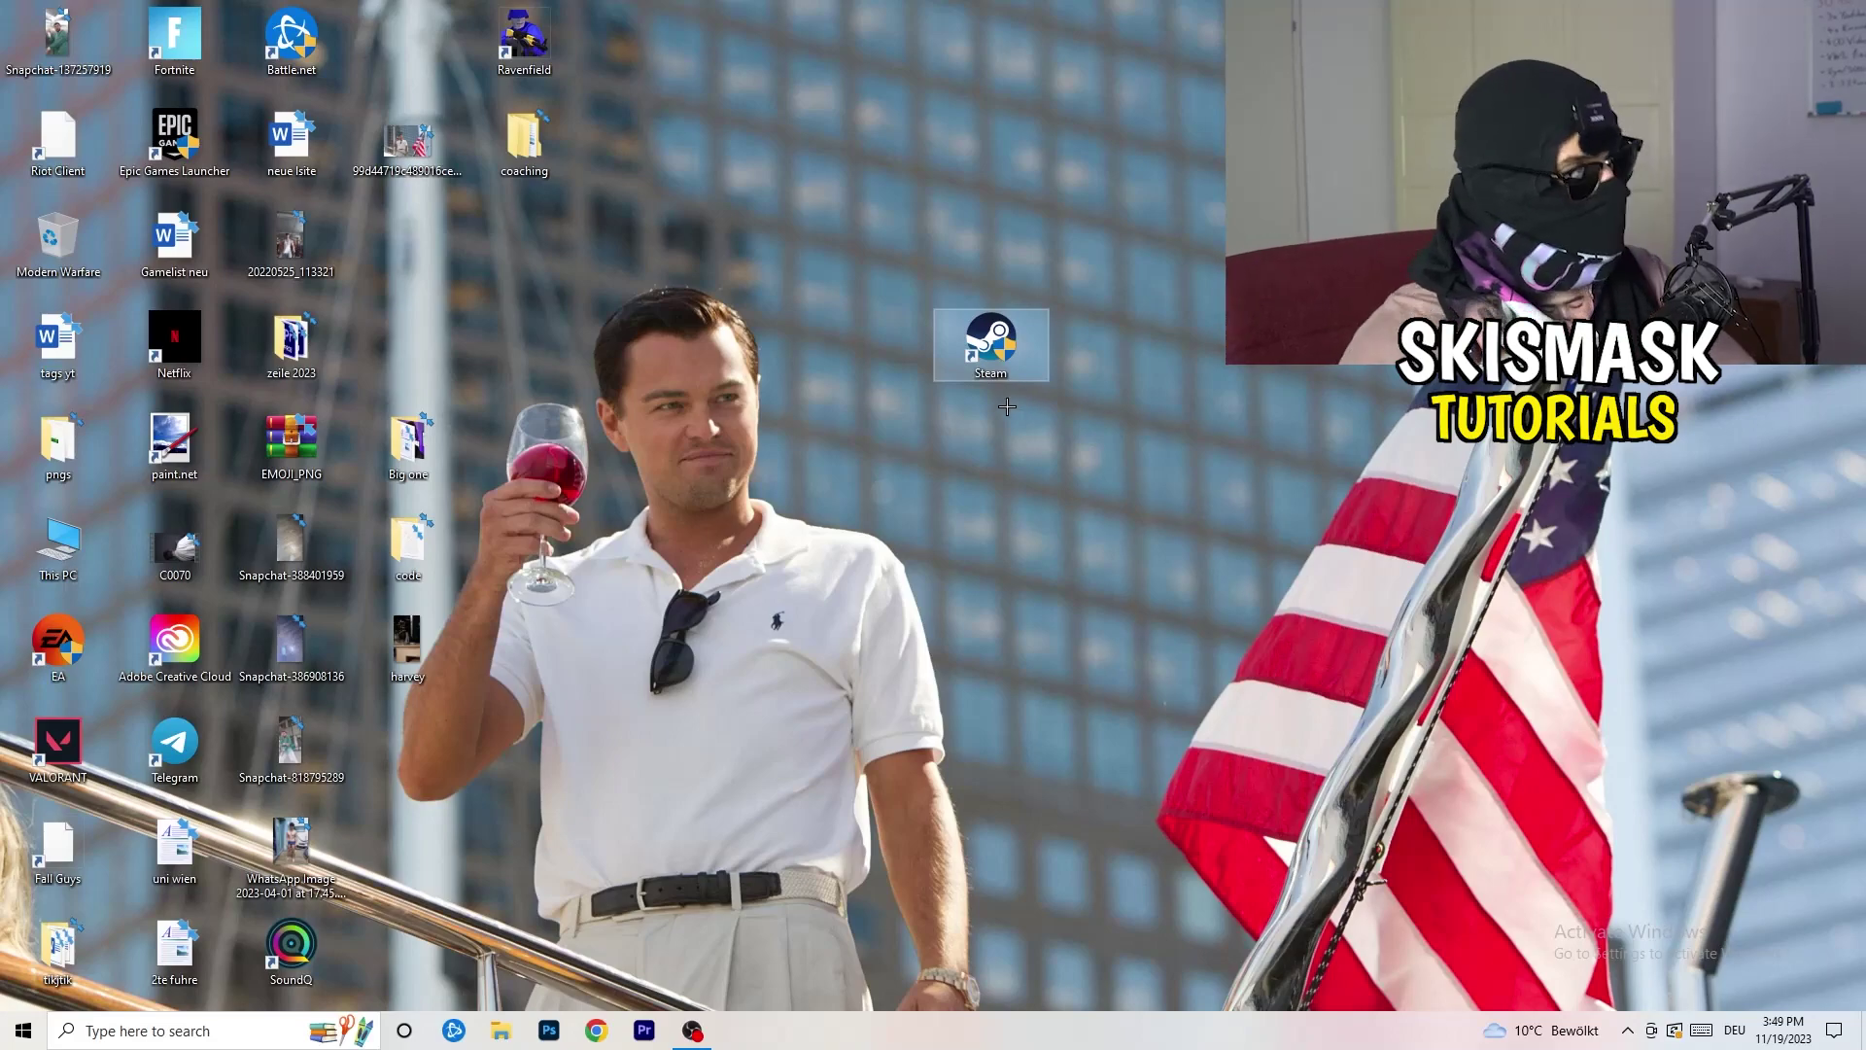
Review the Steam shortcut's compatibility properties, including the available compatibility mode versions, and accept the dialog
{"action": "right_click", "coordinate": [1006, 343]}
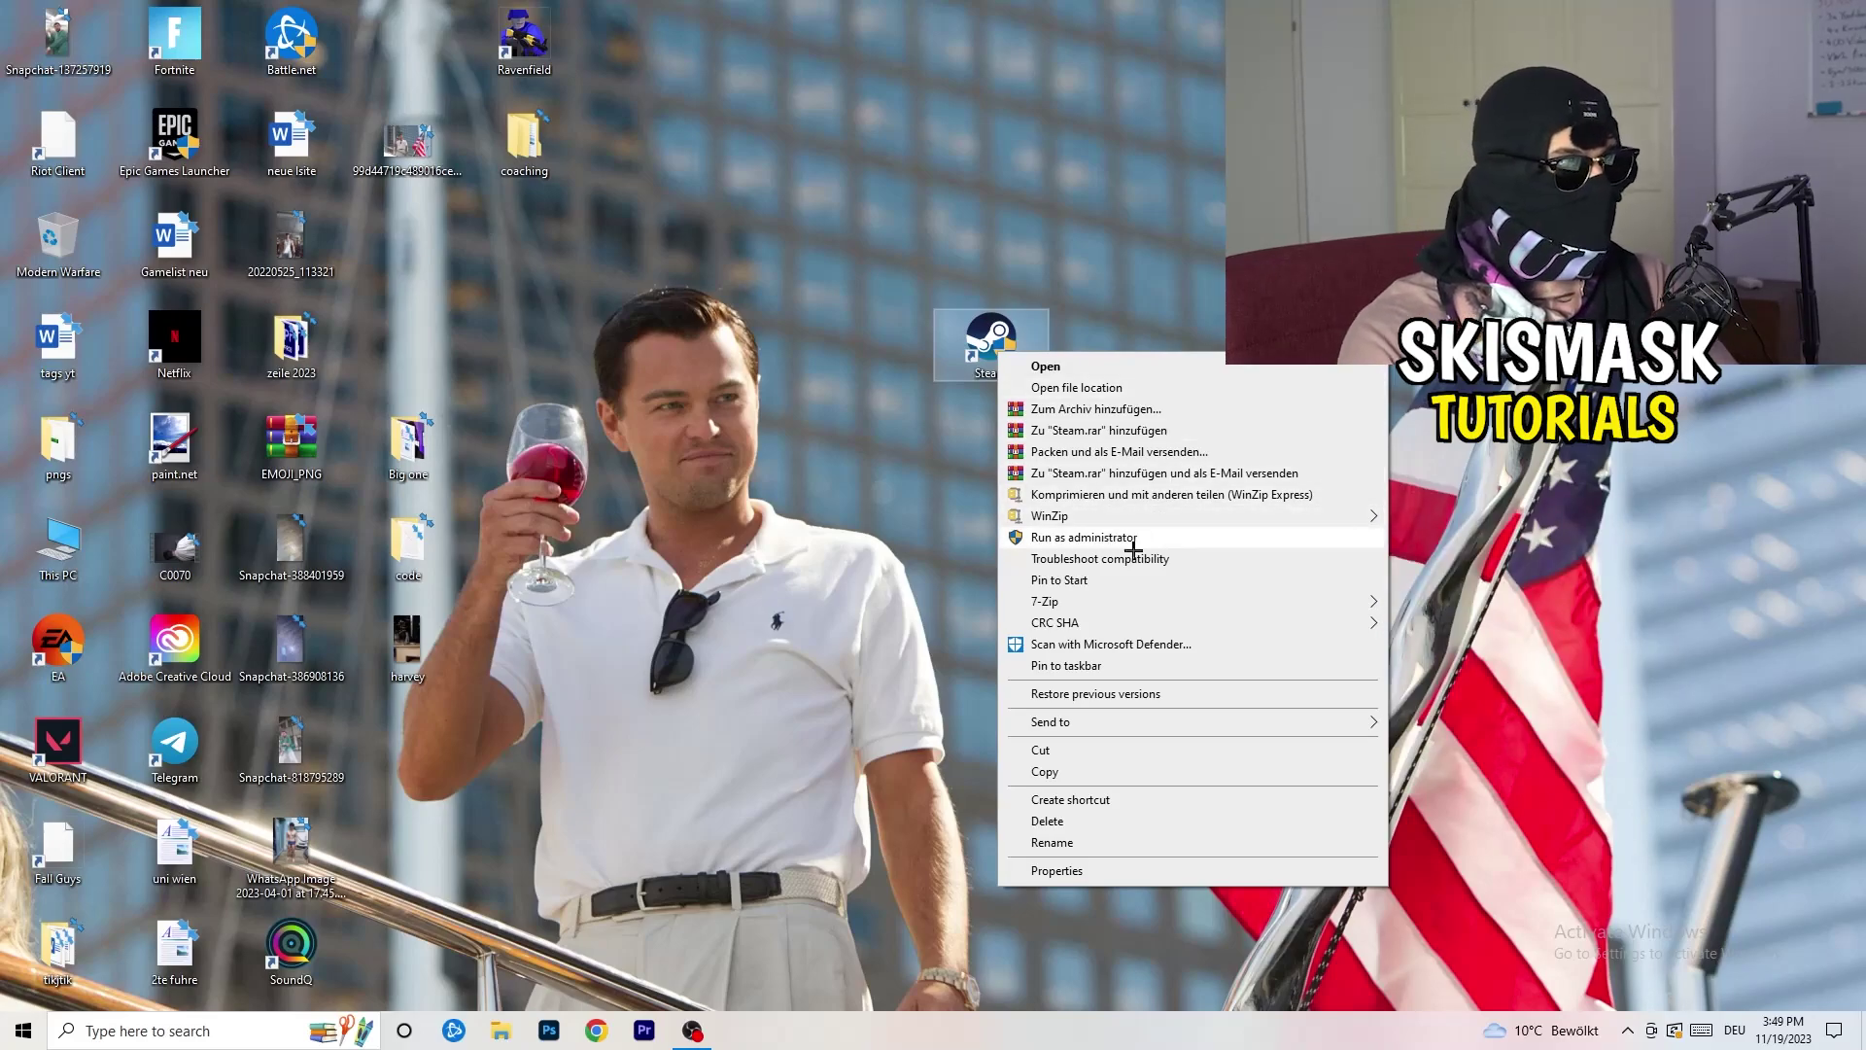
{"action": "left_click", "coordinate": [1056, 871]}
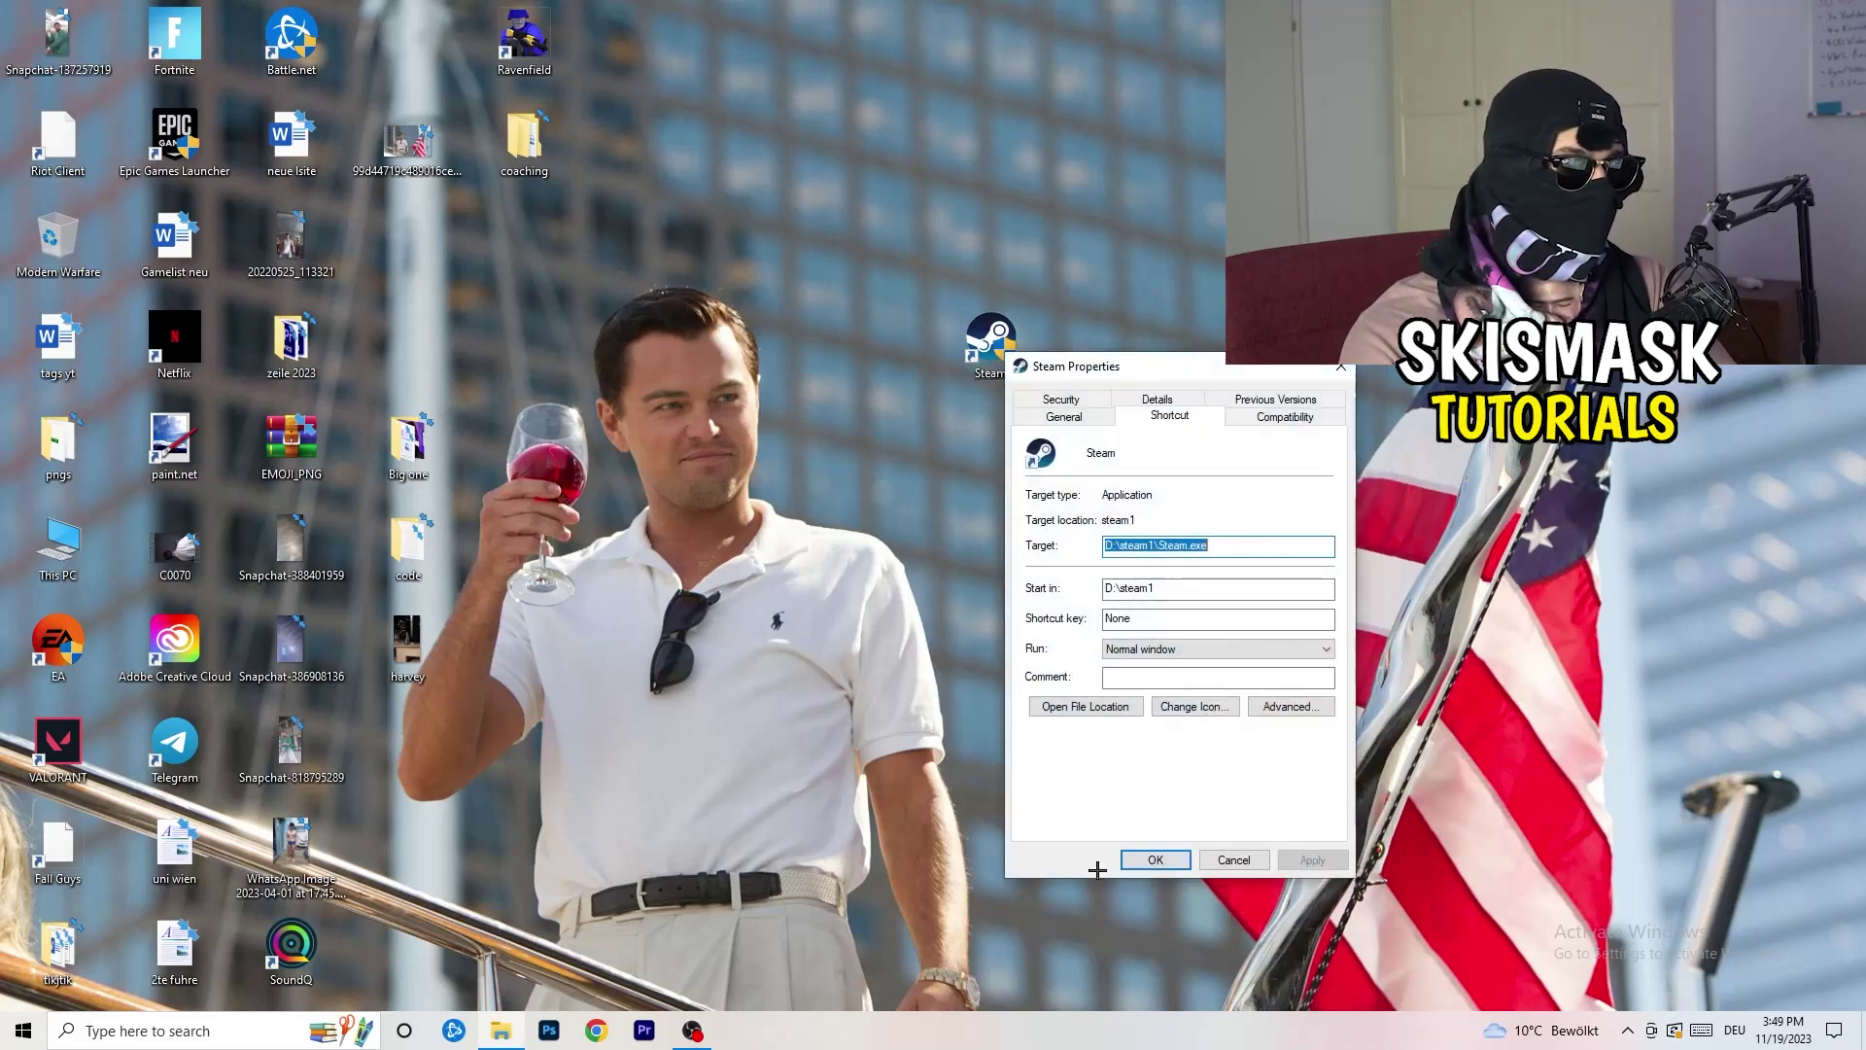
{"action": "left_click_drag", "start_coordinate": [1171, 361], "coordinate": [827, 272]}
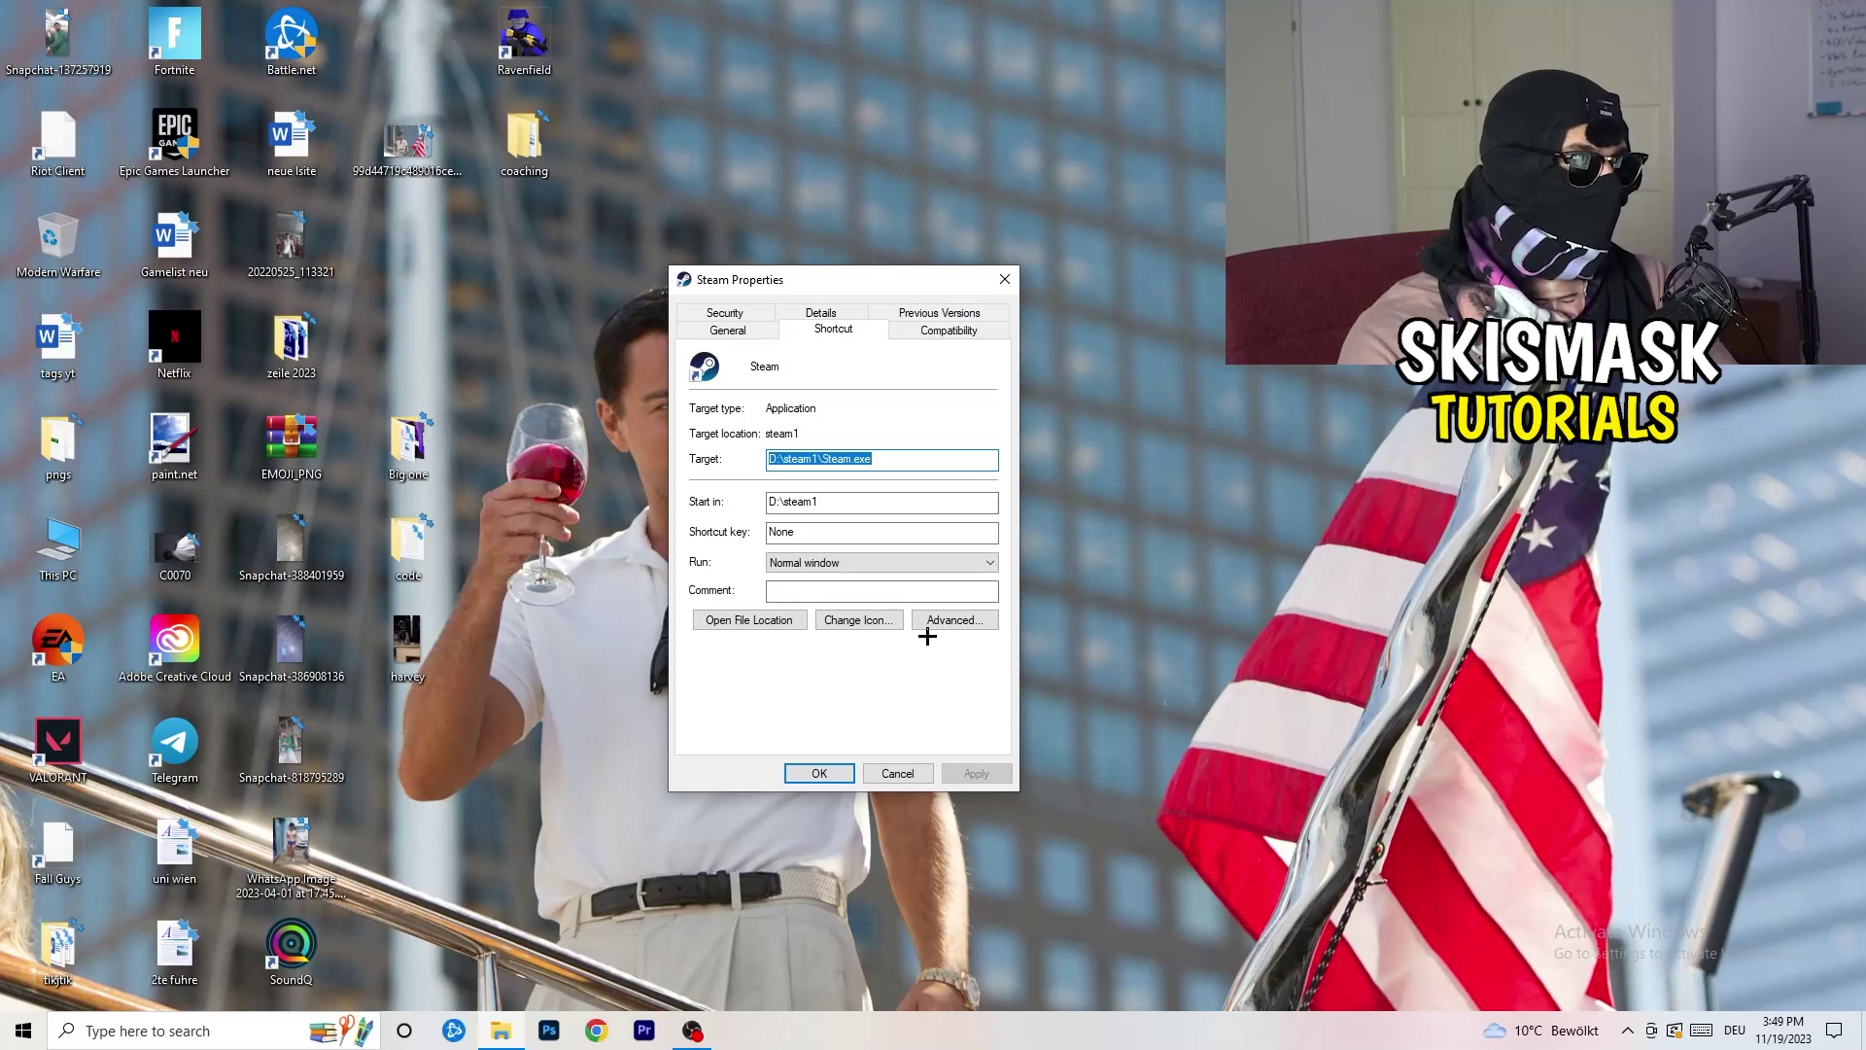
{"action": "left_click", "coordinate": [948, 330]}
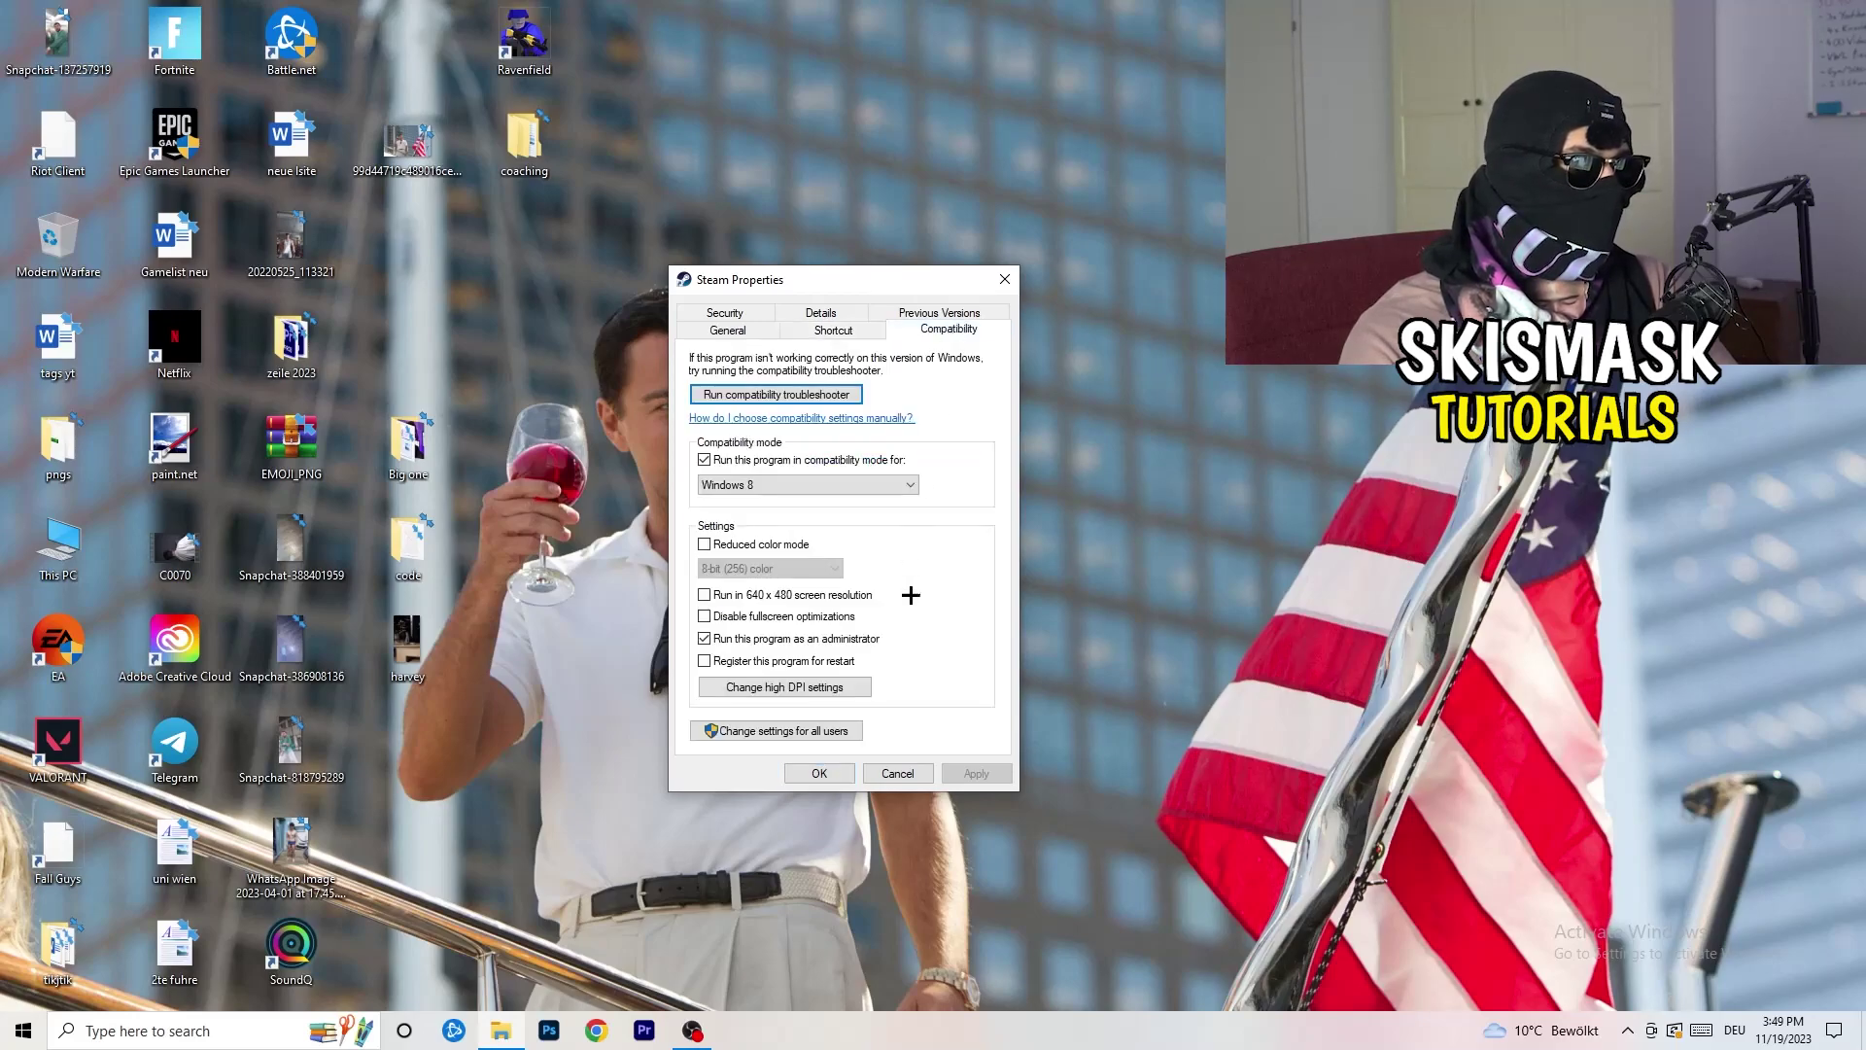
{"action": "left_click_drag", "start_coordinate": [857, 282], "coordinate": [1077, 200]}
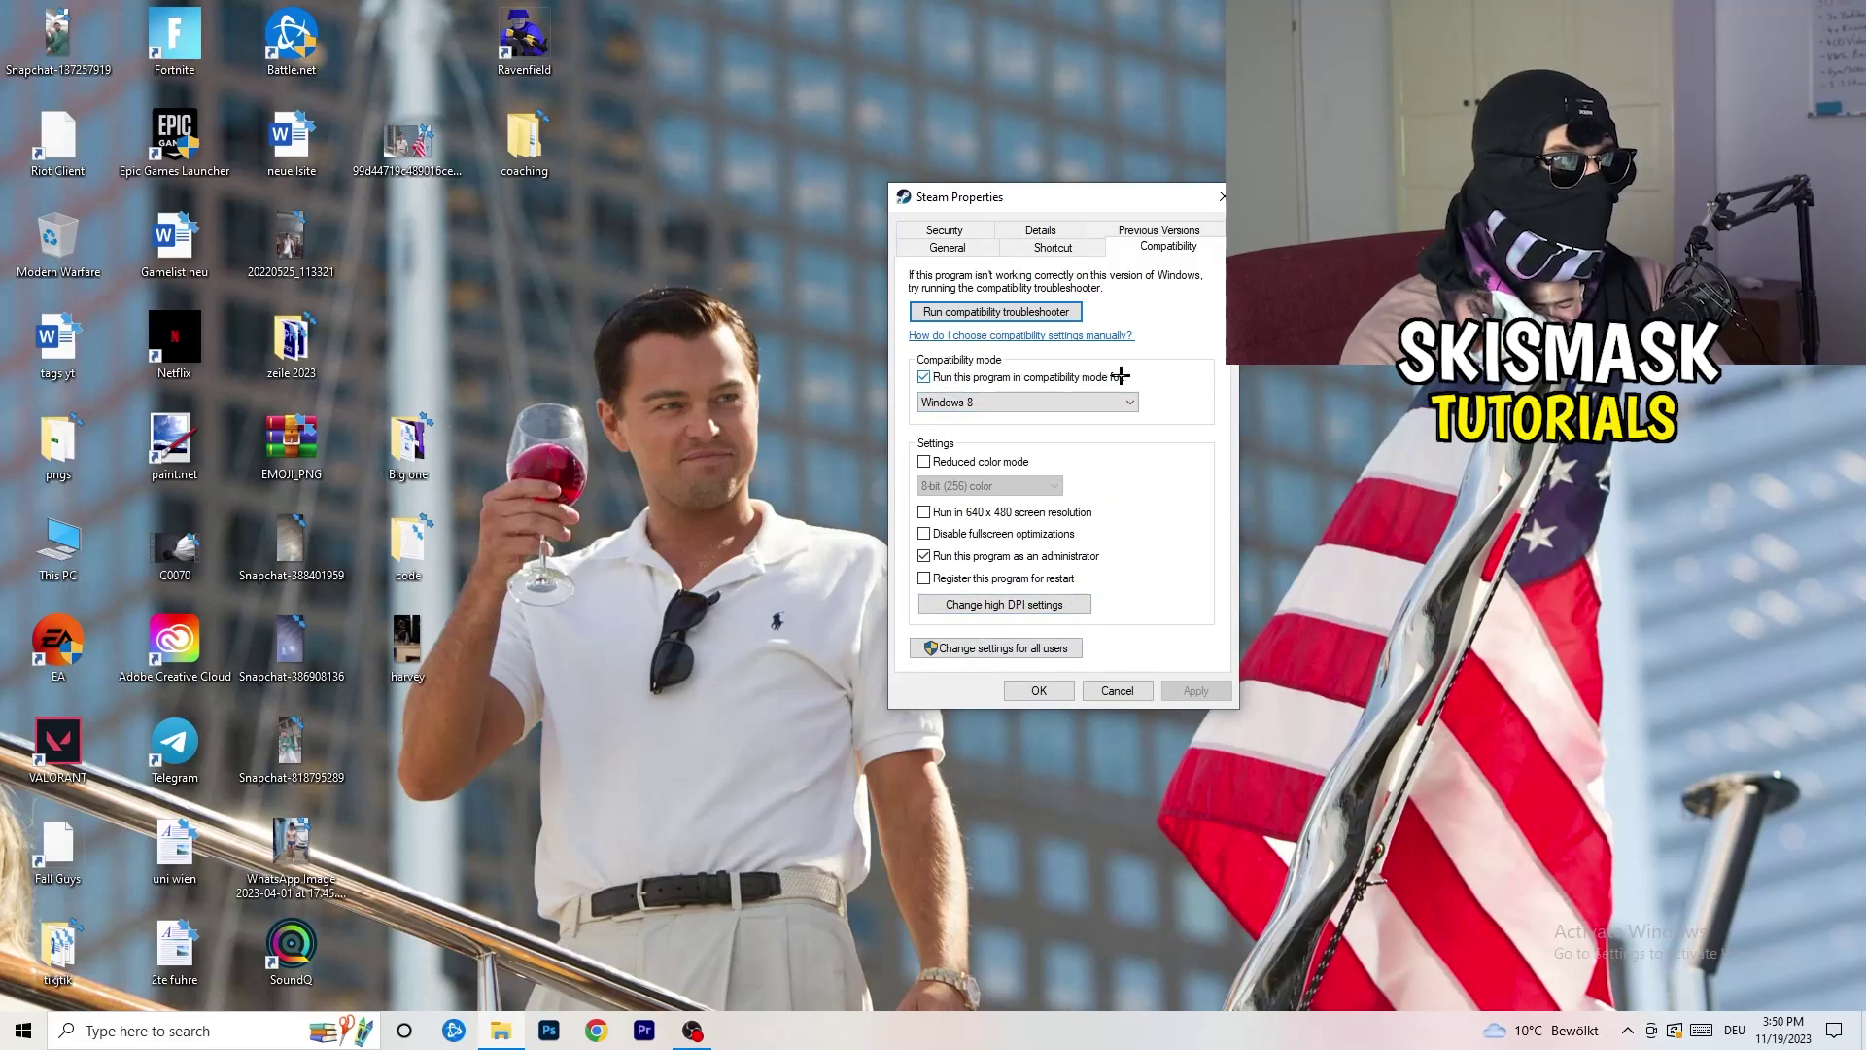
{"action": "left_click", "coordinate": [1088, 401]}
{"action": "left_click", "coordinate": [1217, 383]}
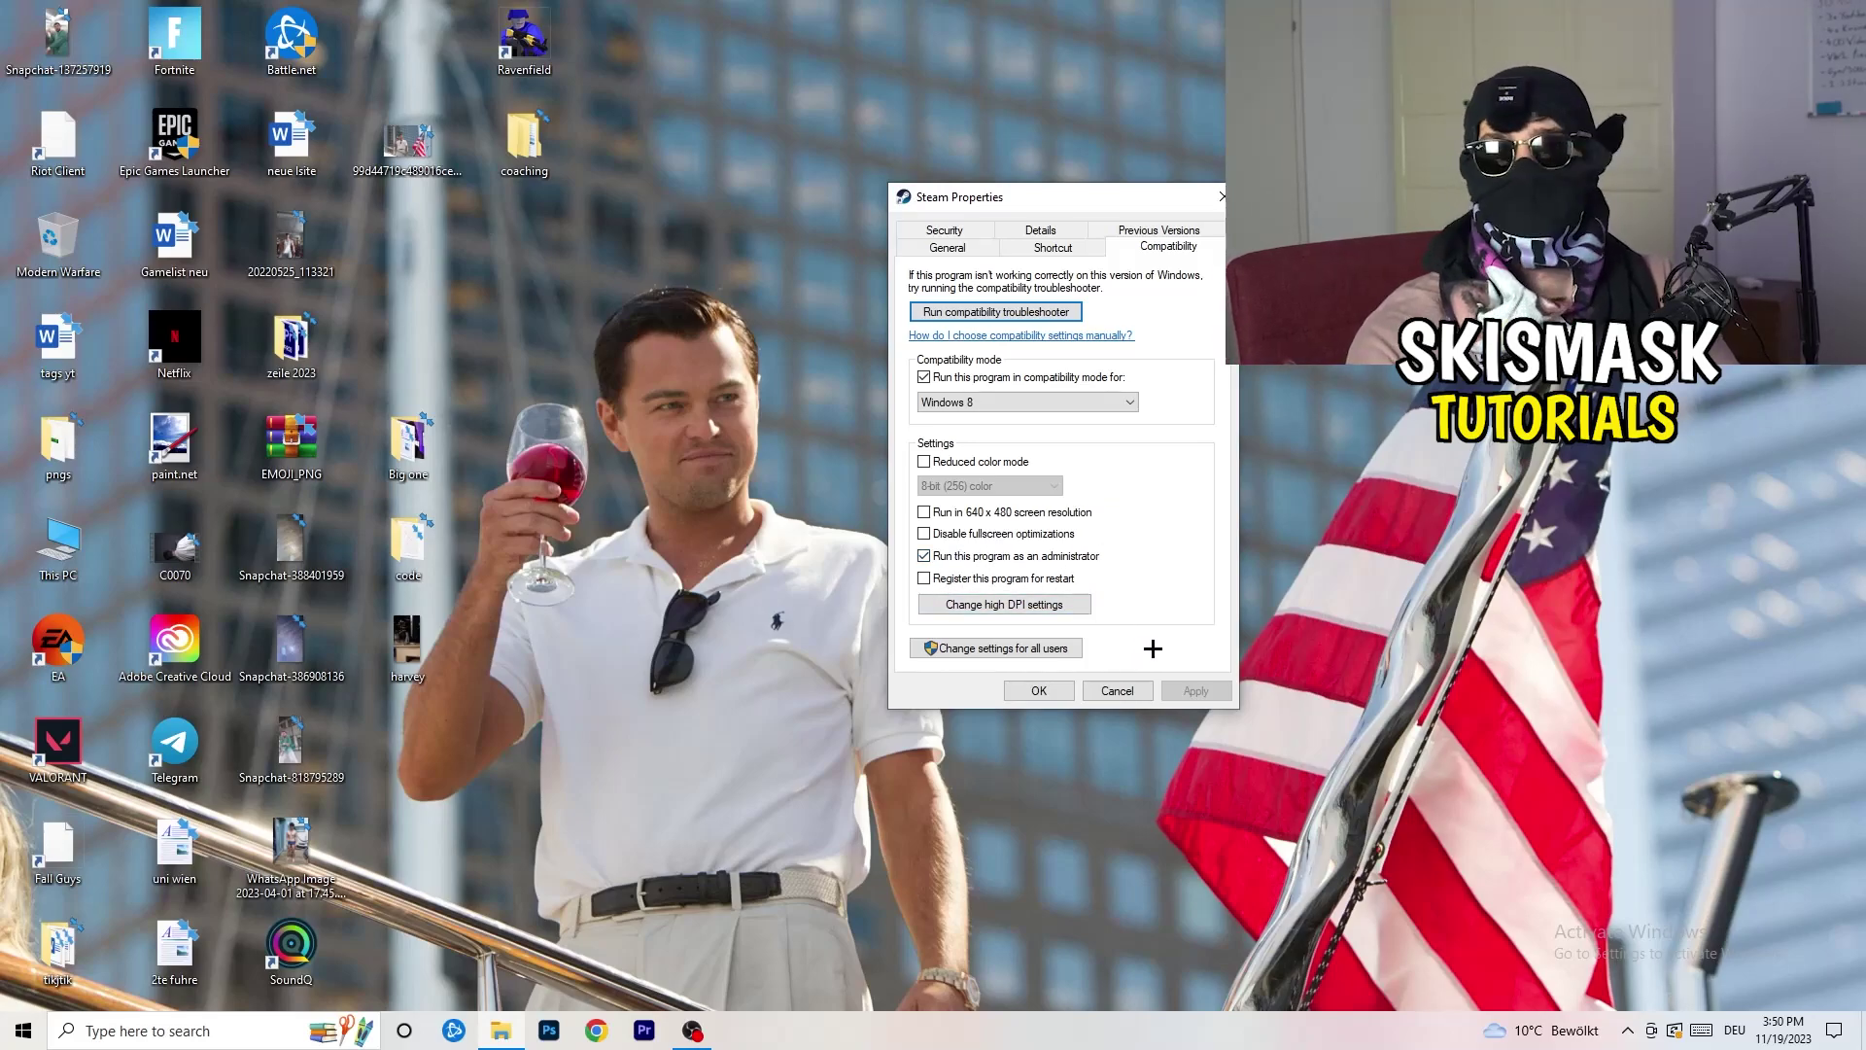
{"action": "left_click", "coordinate": [1038, 691]}
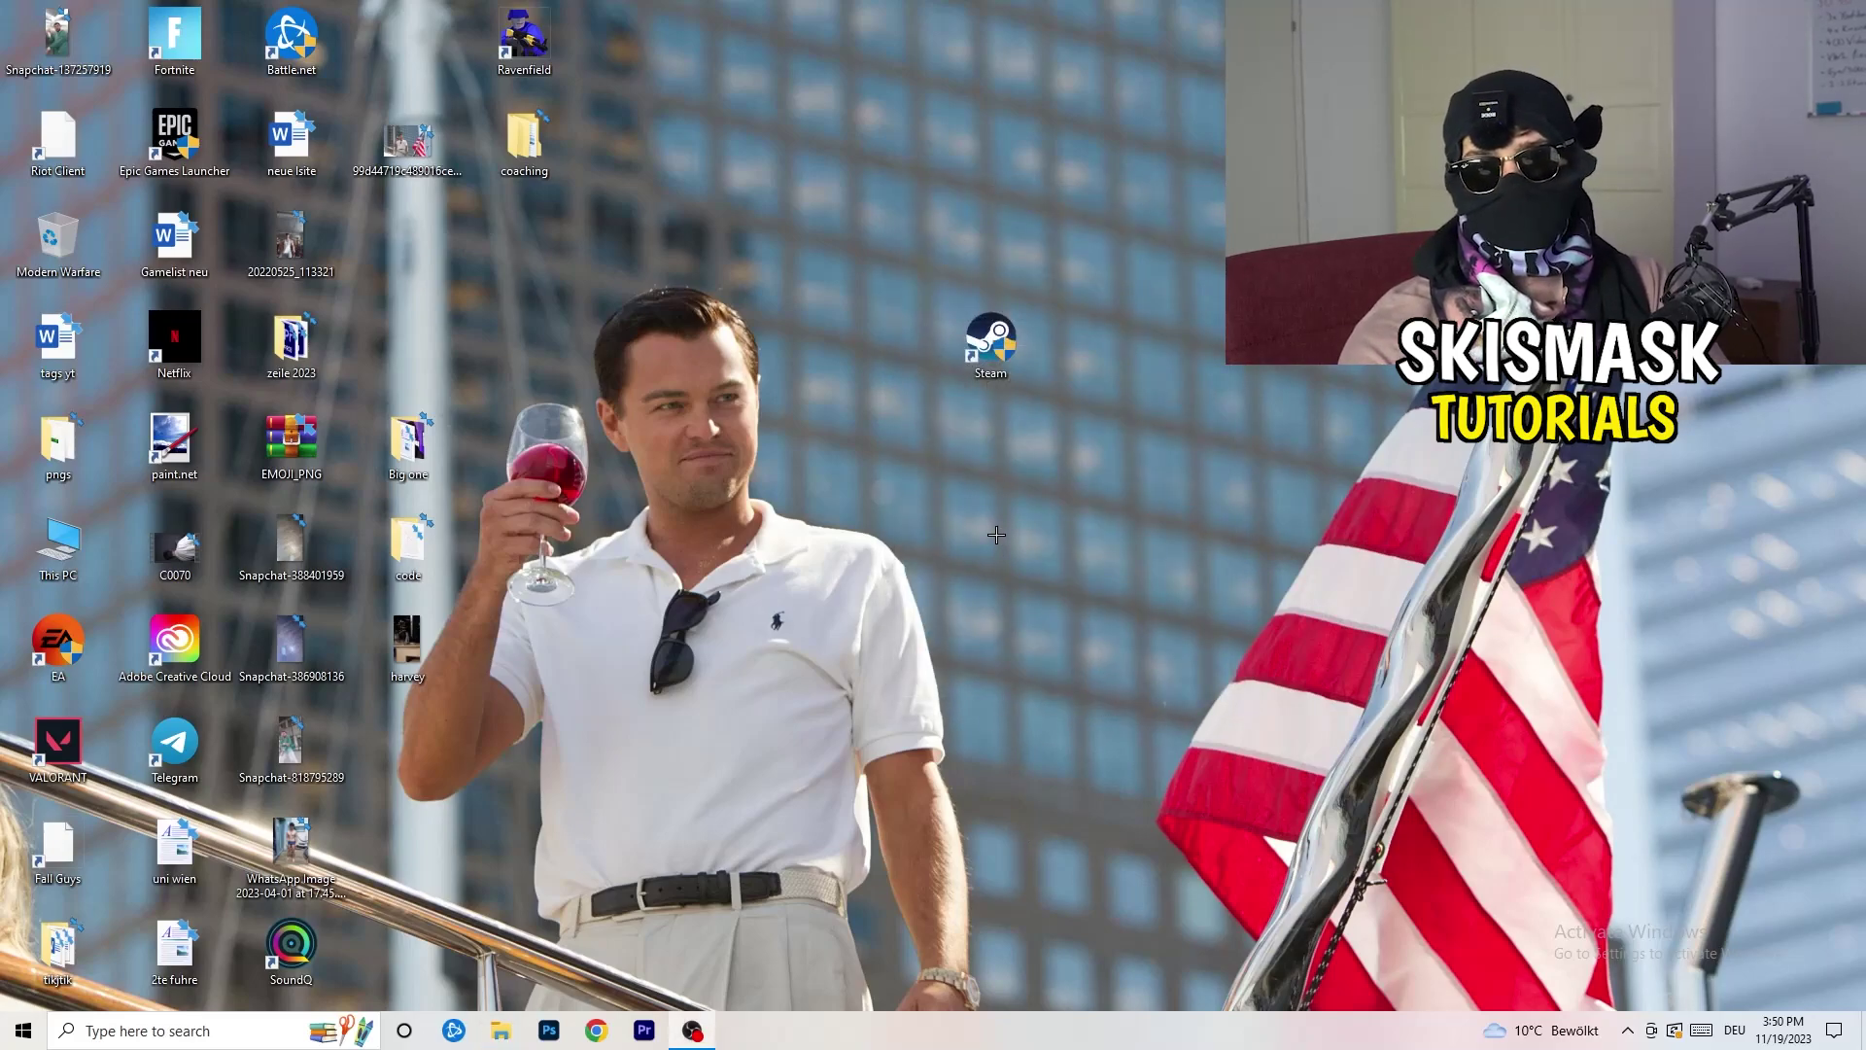
Move the Steam shortcut closer to the other desktop icons and check its compatibility properties again
{"action": "left_click_drag", "start_coordinate": [988, 345], "coordinate": [882, 350]}
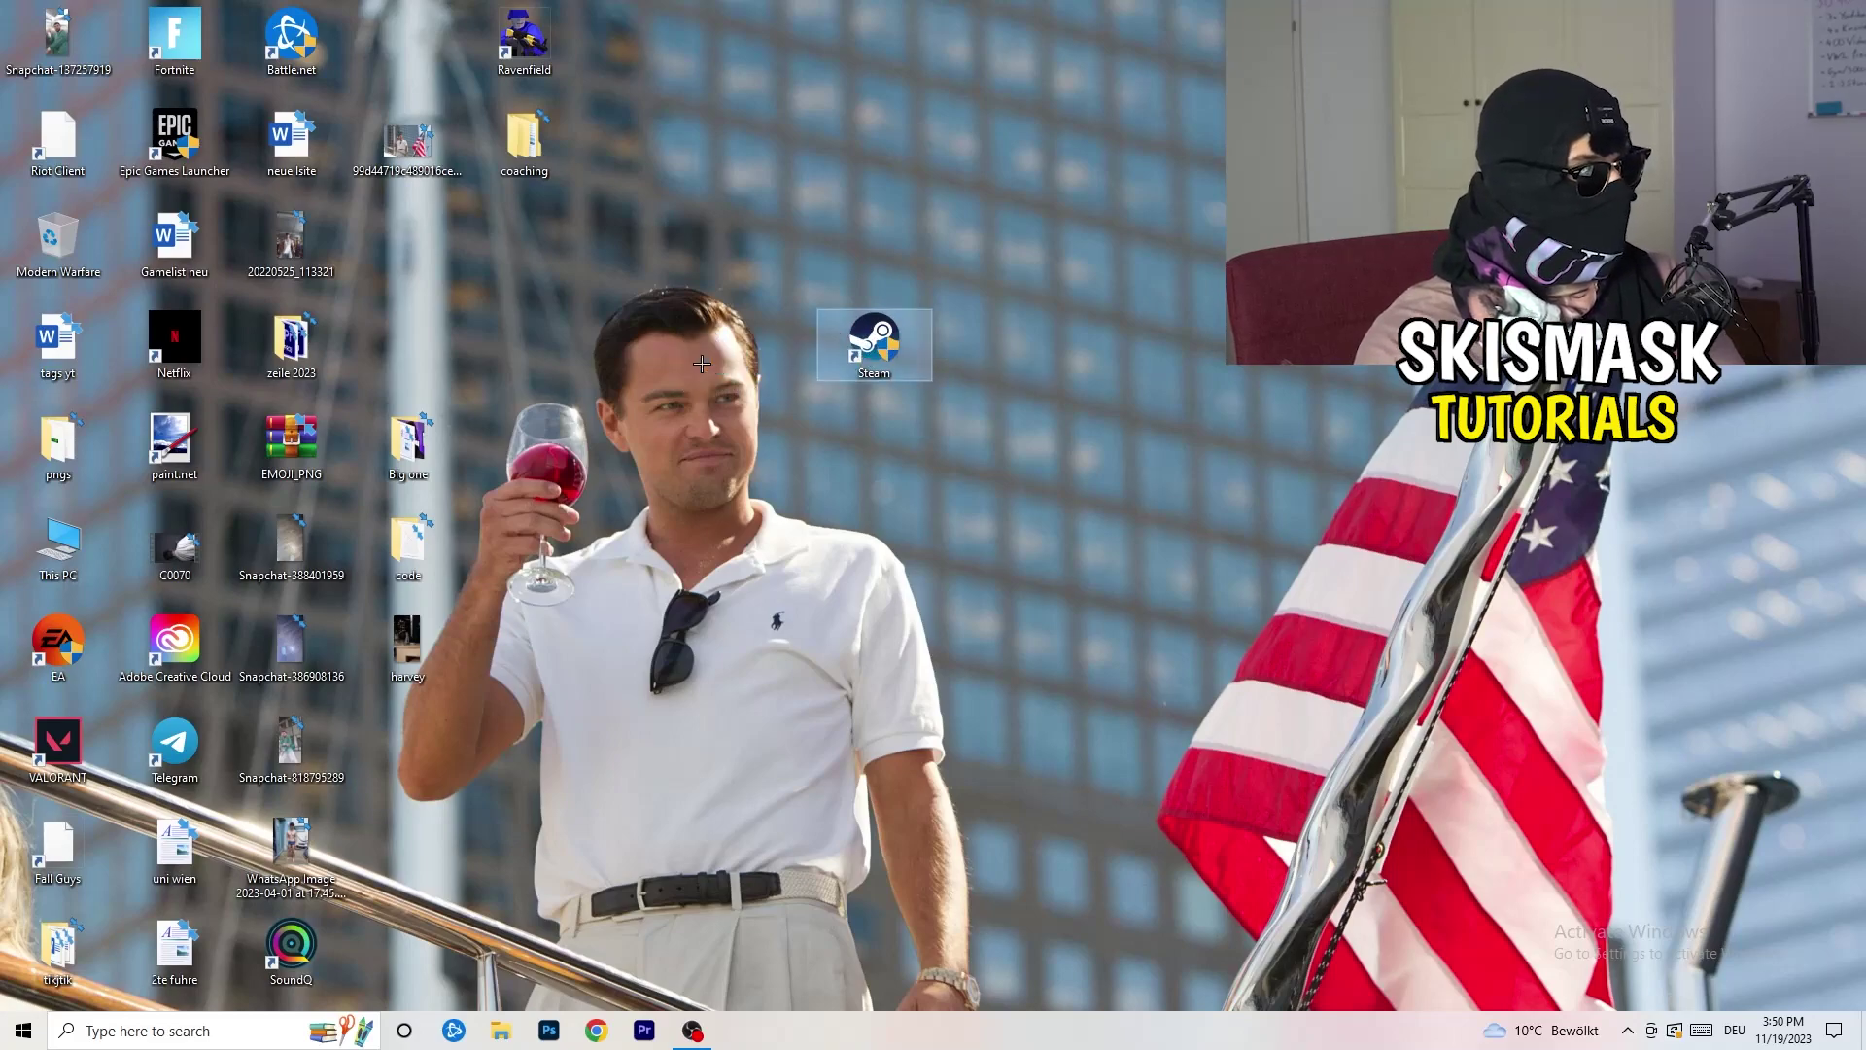
{"action": "left_click_drag", "start_coordinate": [882, 347], "coordinate": [649, 347]}
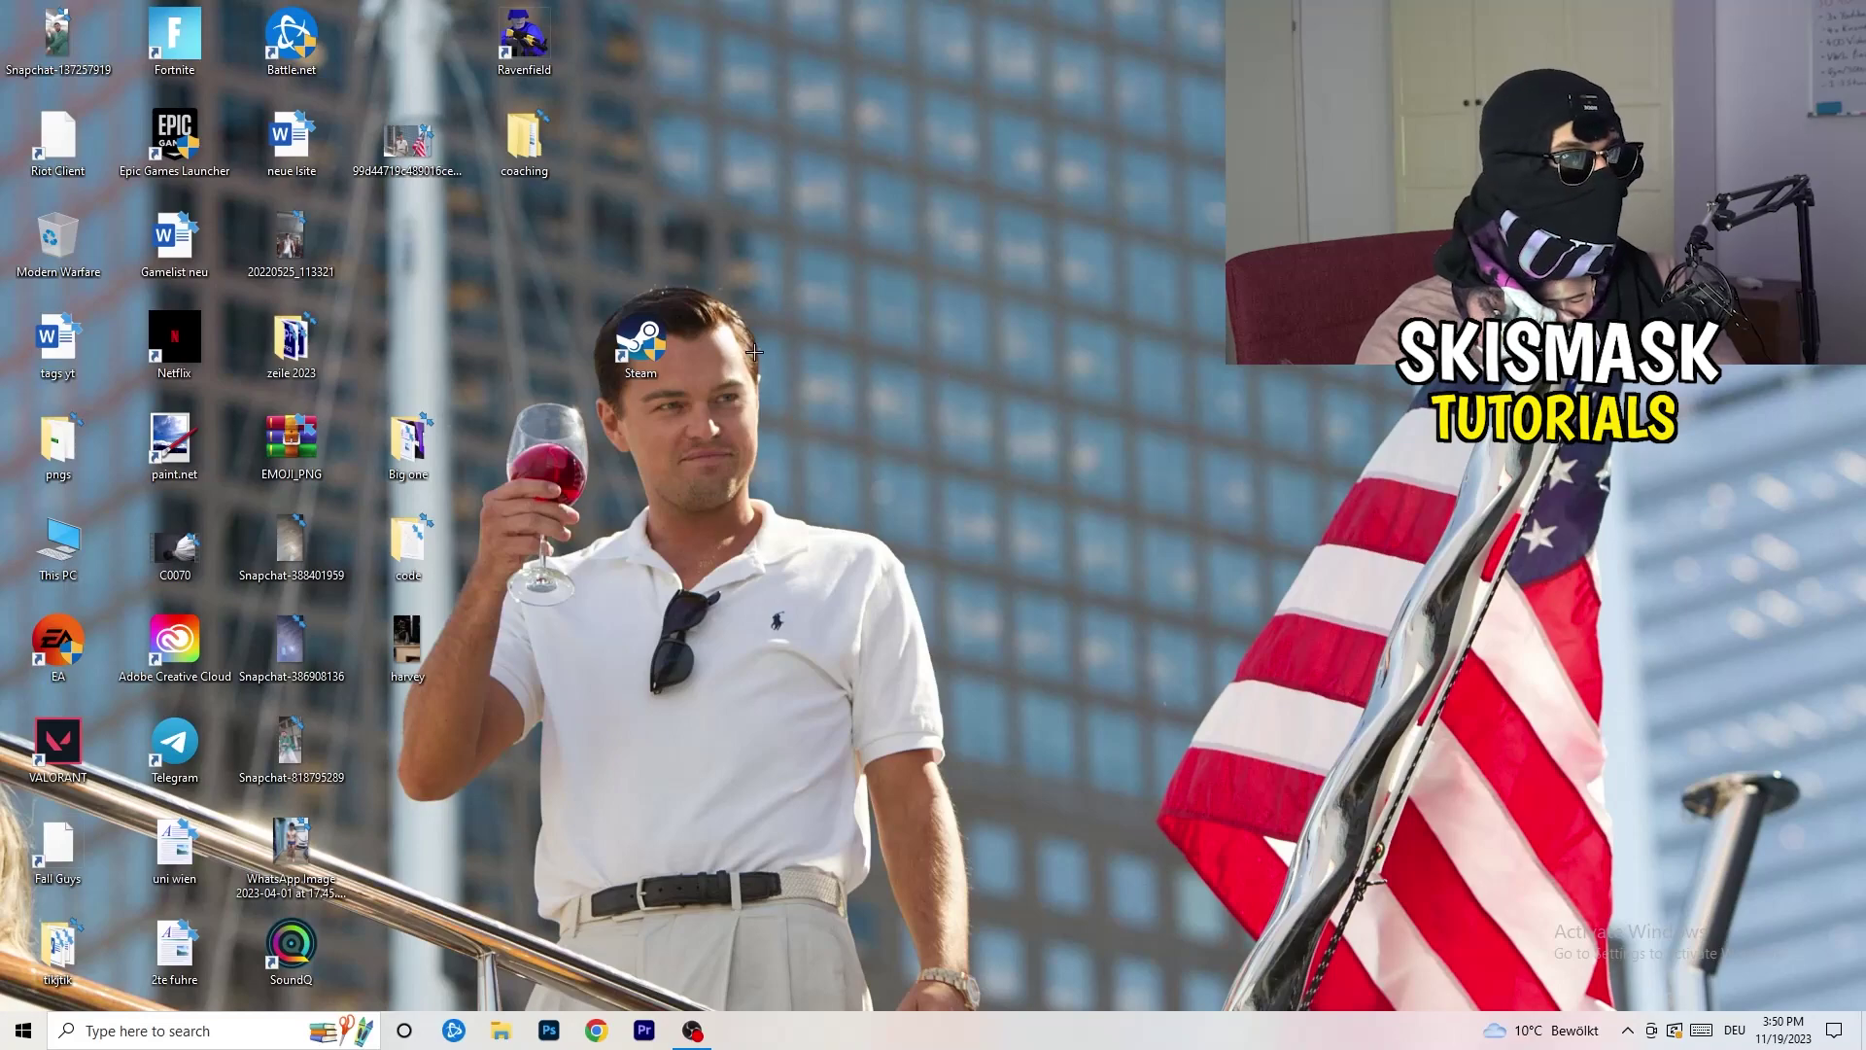
{"action": "right_click", "coordinate": [642, 362]}
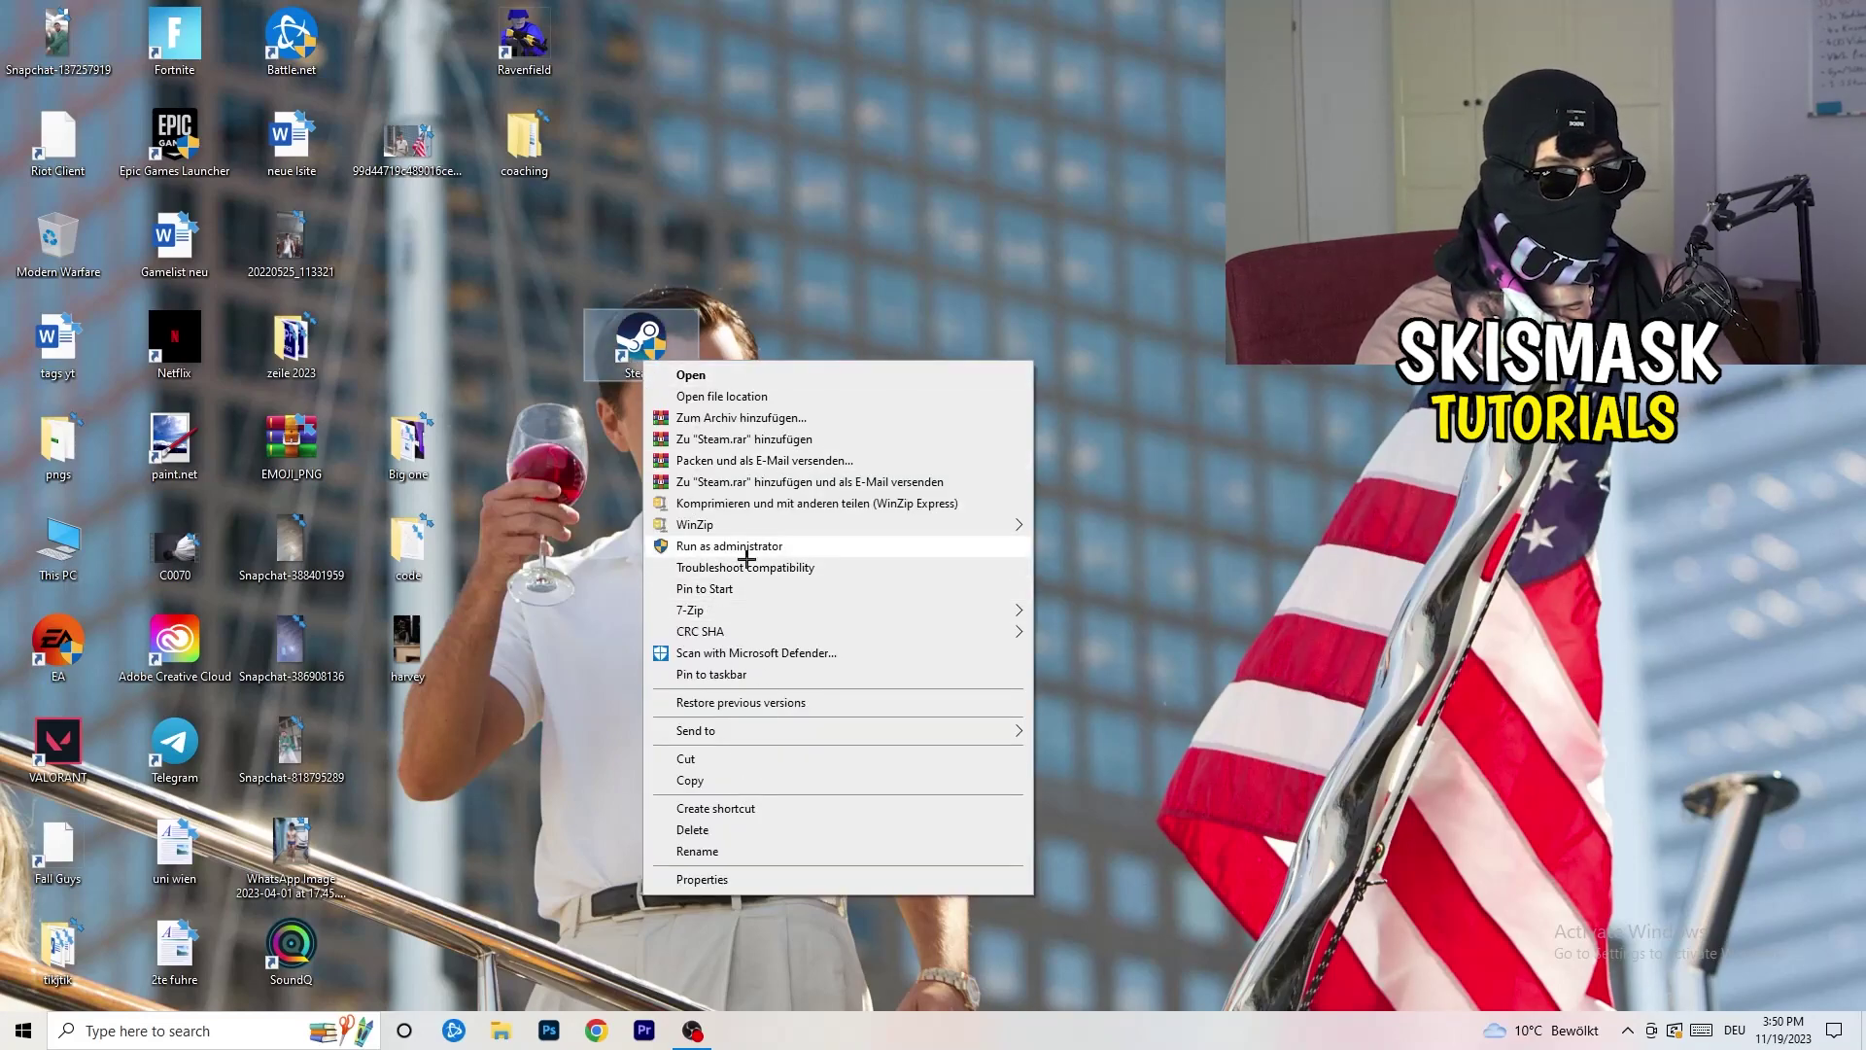
{"action": "left_click", "coordinate": [702, 879]}
{"action": "left_click", "coordinate": [928, 429]}
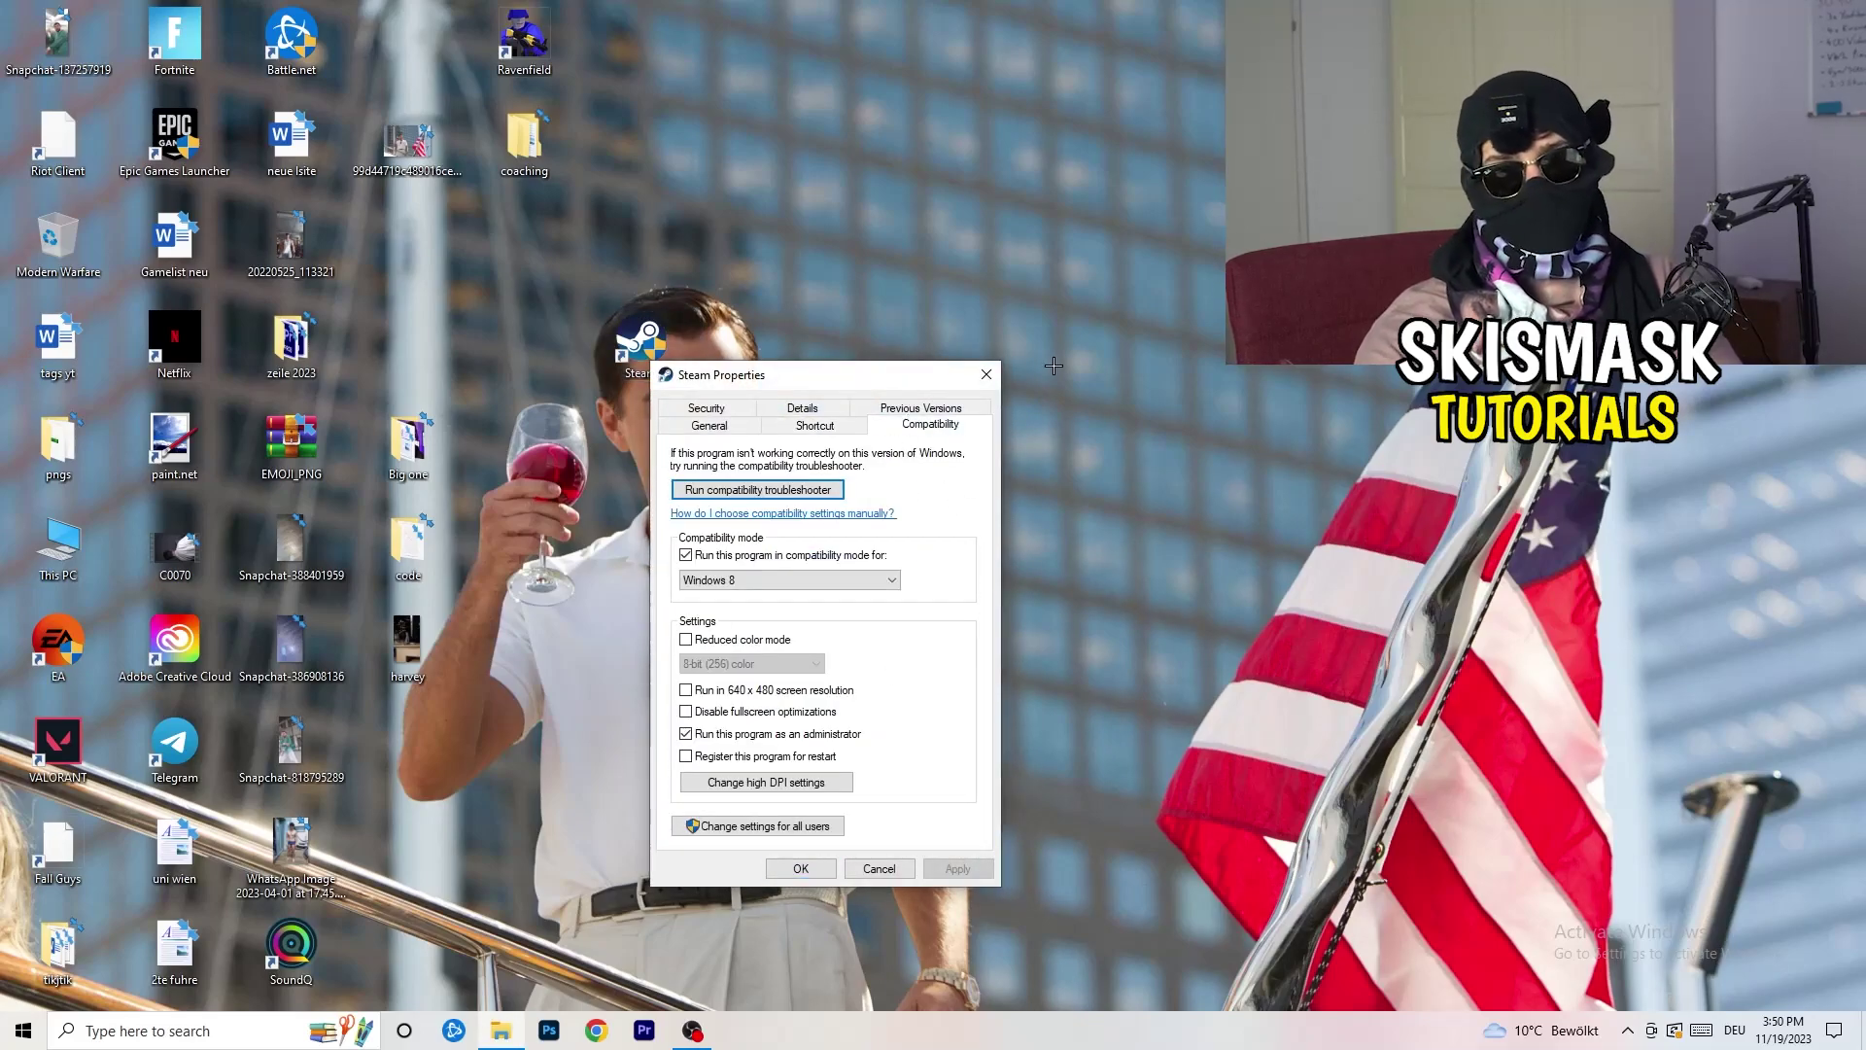
{"action": "left_click", "coordinate": [986, 375]}
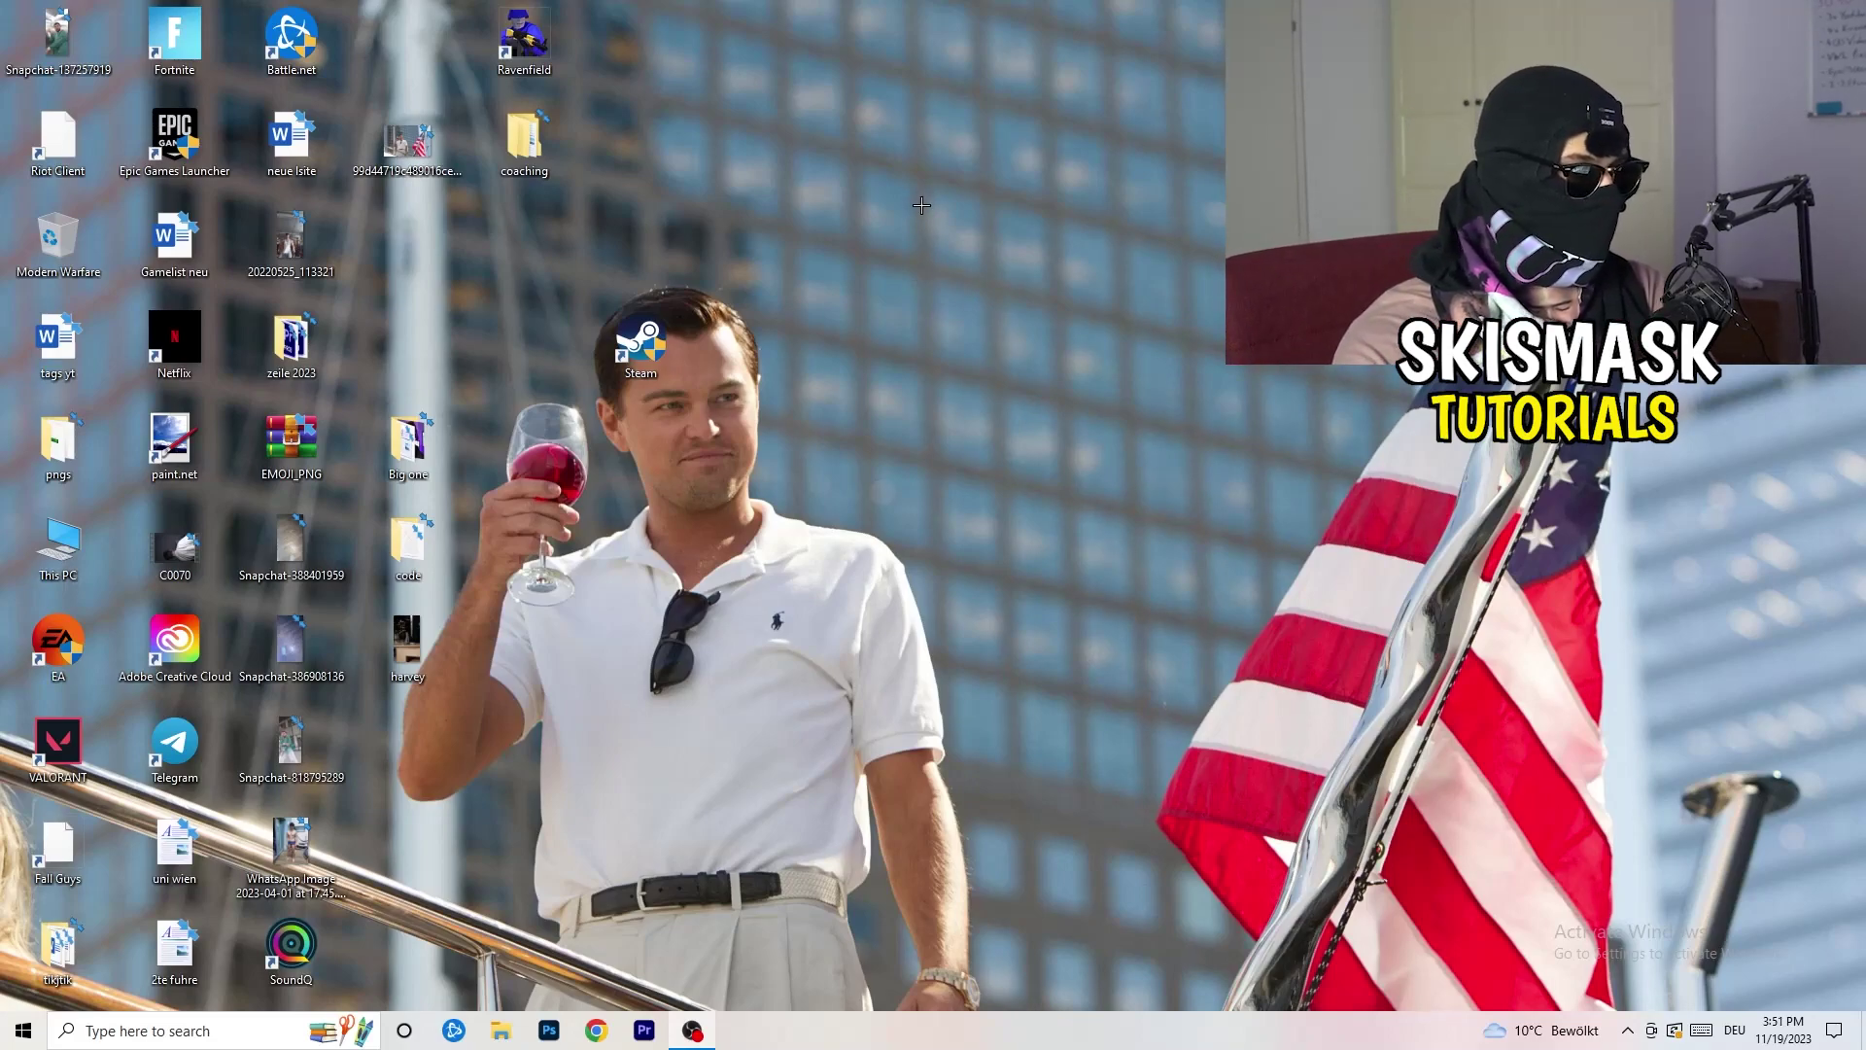
Open Task Manager from the taskbar and maximize its window
{"action": "mouse_move", "coordinate": [961, 1041]}
{"action": "left_mouse_down"}
{"action": "mouse_move", "coordinate": [1592, 541]}
{"action": "mouse_move", "coordinate": [1050, 906]}
{"action": "mouse_move", "coordinate": [949, 991]}
{"action": "mouse_move", "coordinate": [949, 1036]}
{"action": "left_mouse_up"}
{"action": "right_click", "coordinate": [950, 1036]}
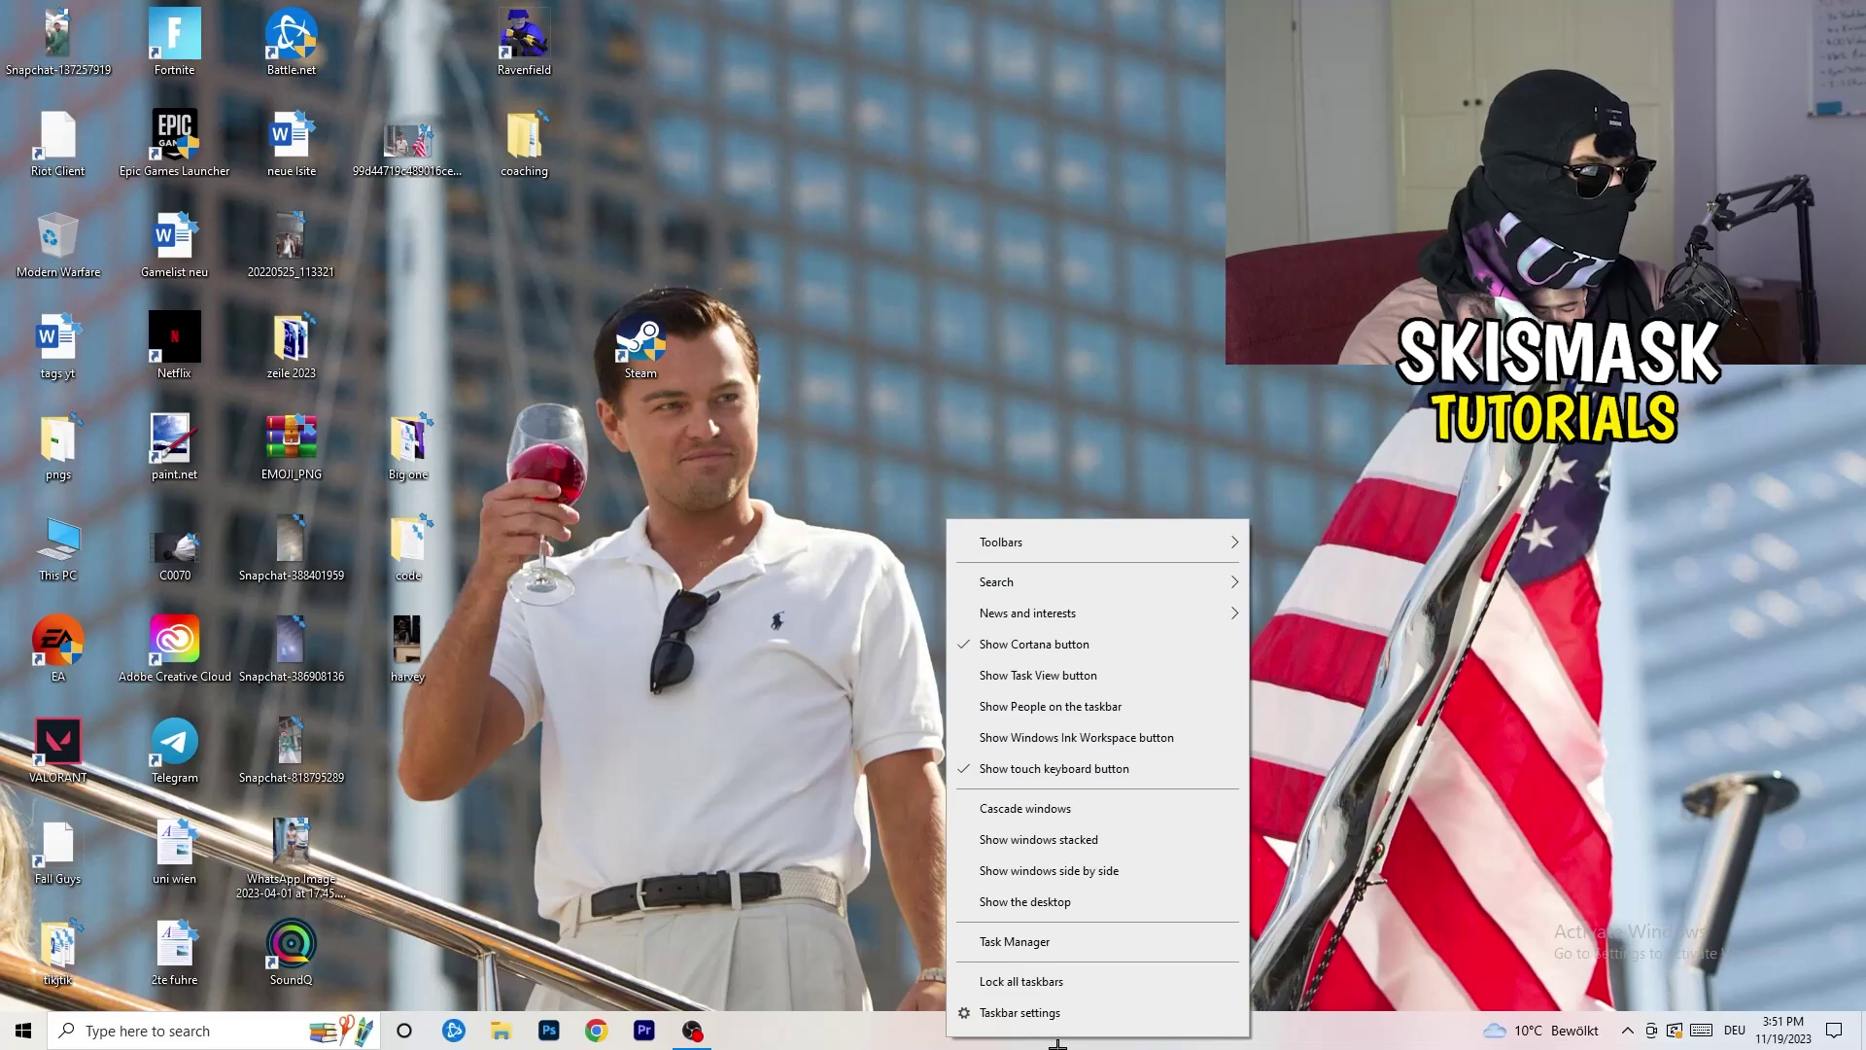
{"action": "left_click", "coordinate": [1039, 943]}
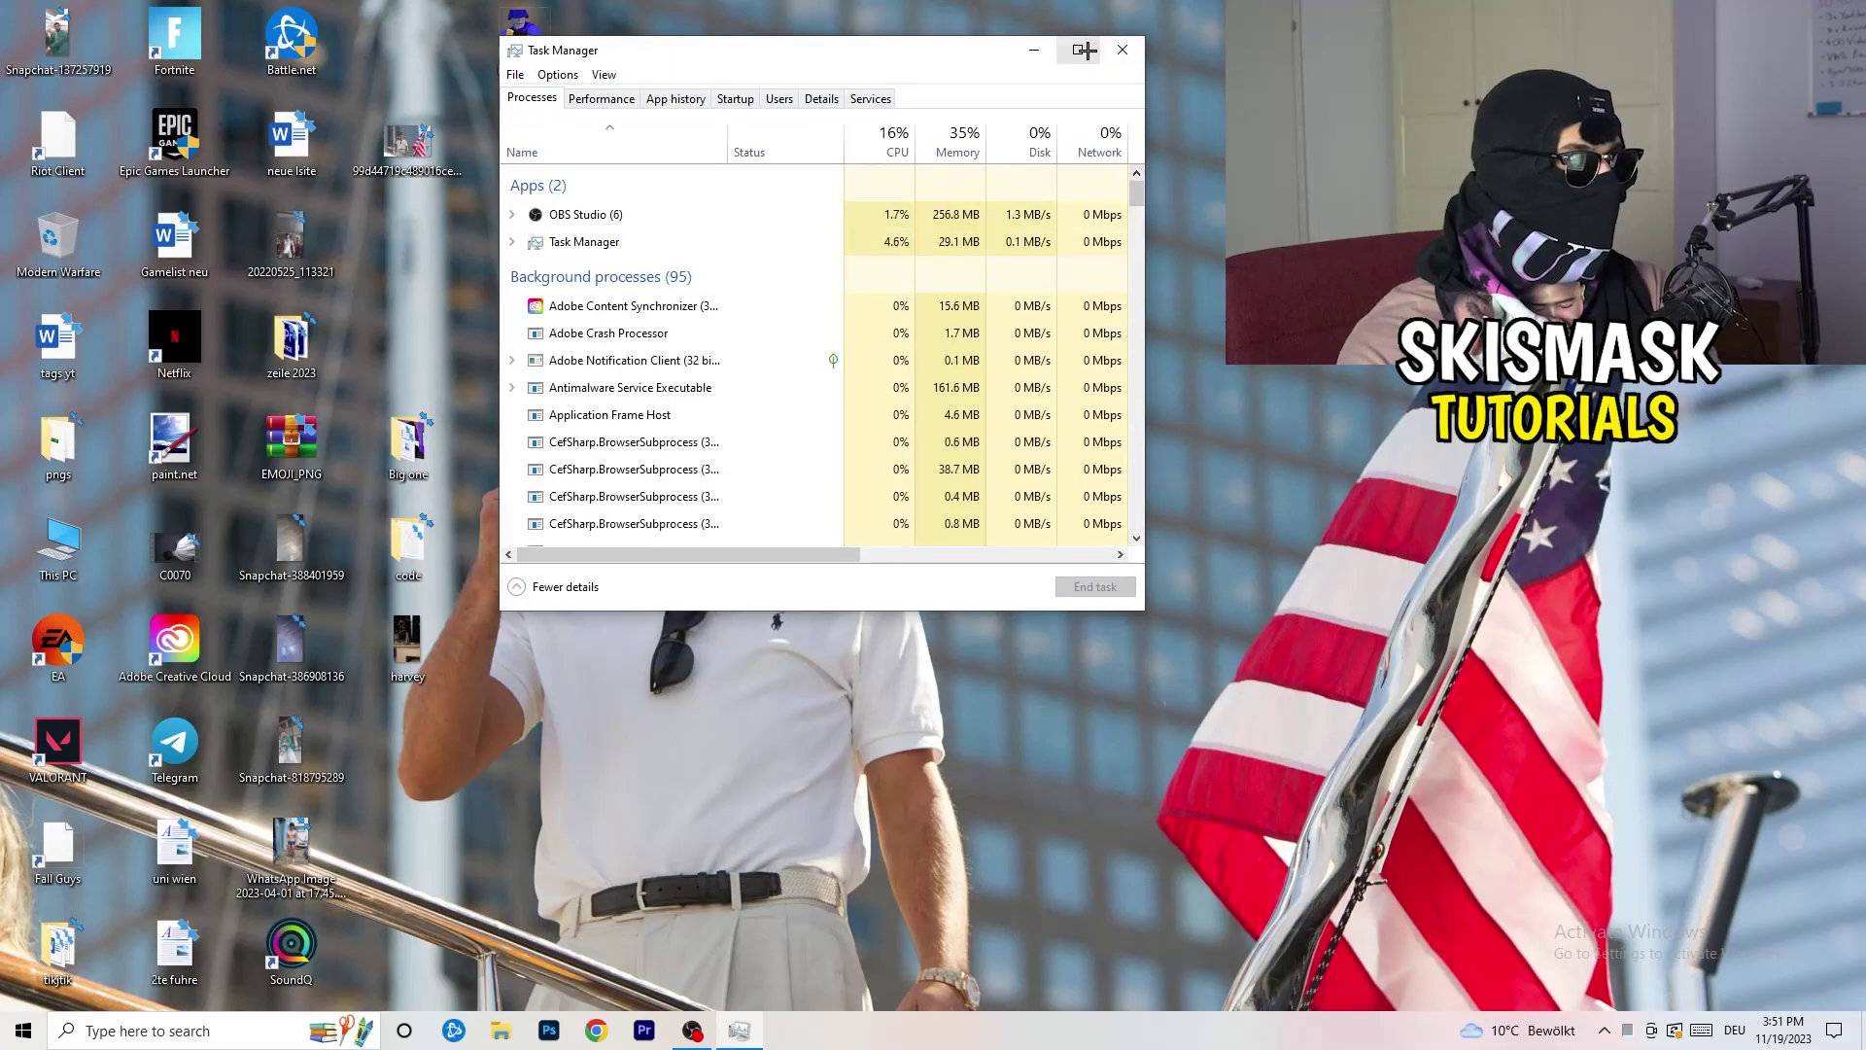
{"action": "left_click", "coordinate": [1081, 49]}
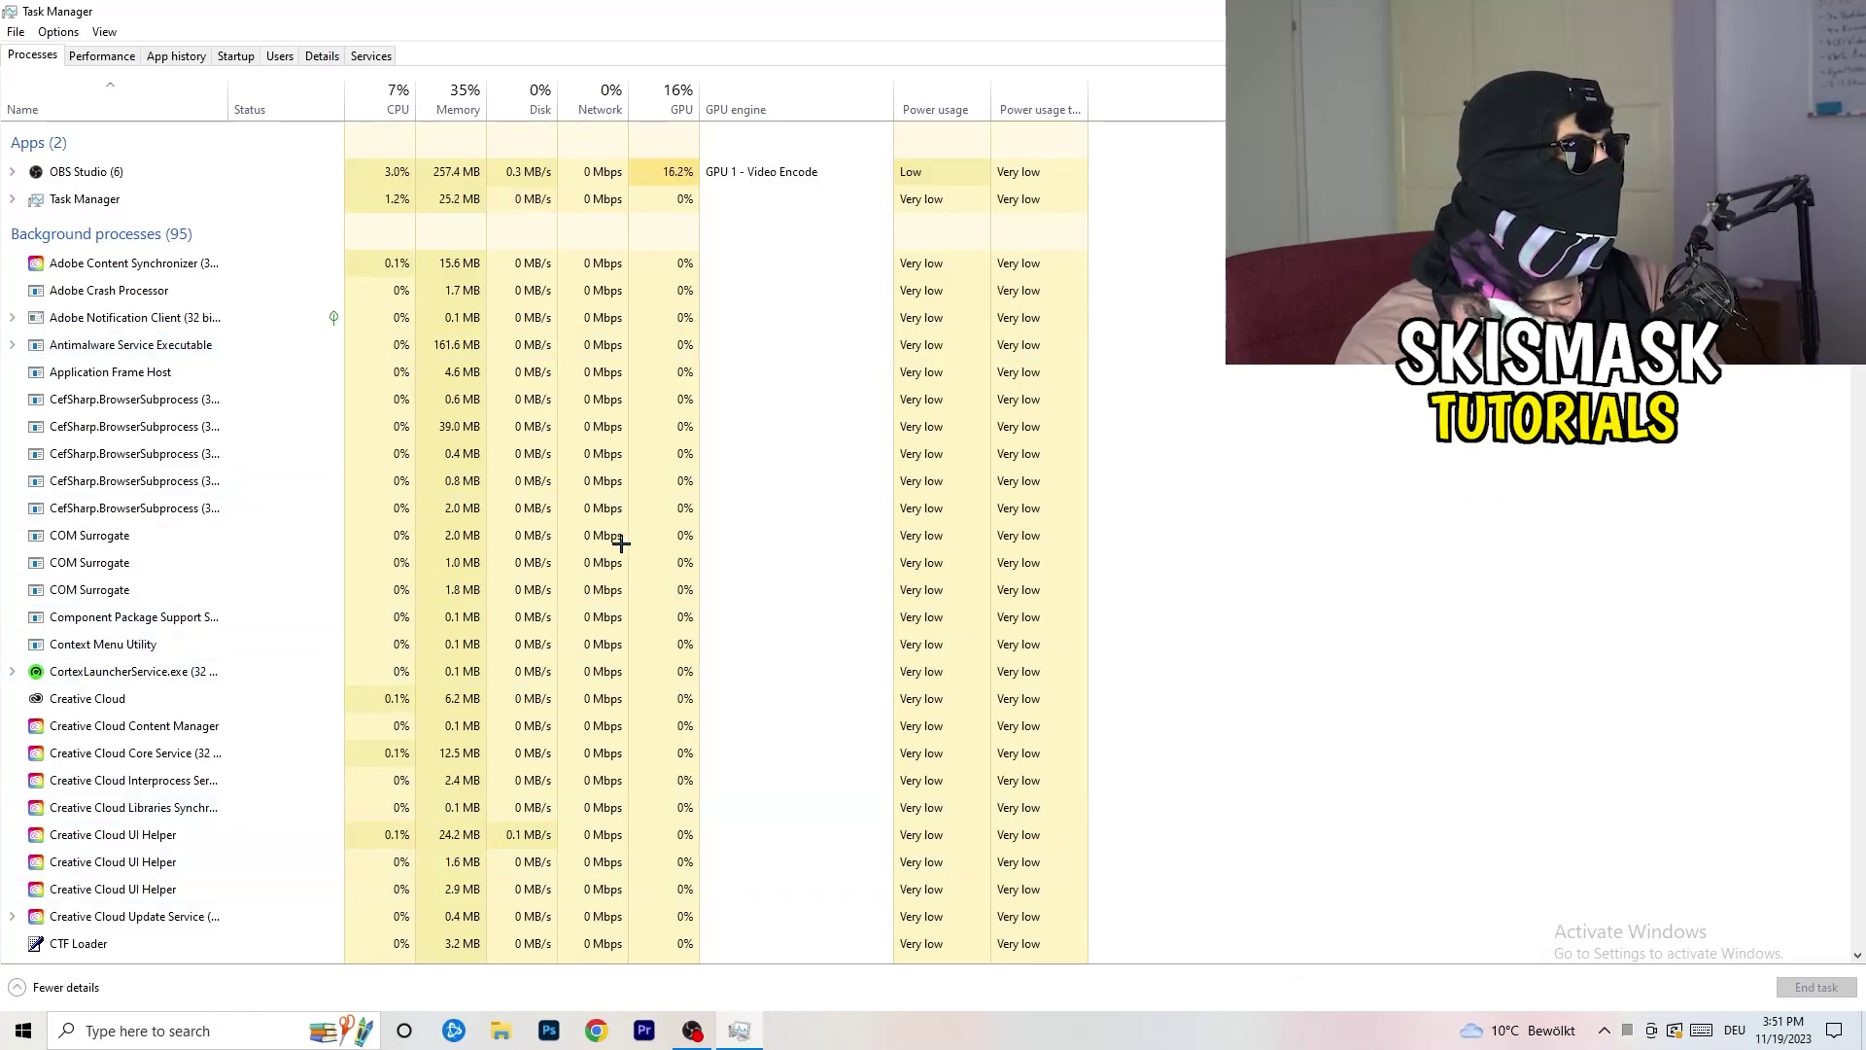
Show the priority options for a Creative Cloud UI Helper process in the detailed process list
{"action": "left_click", "coordinate": [322, 56]}
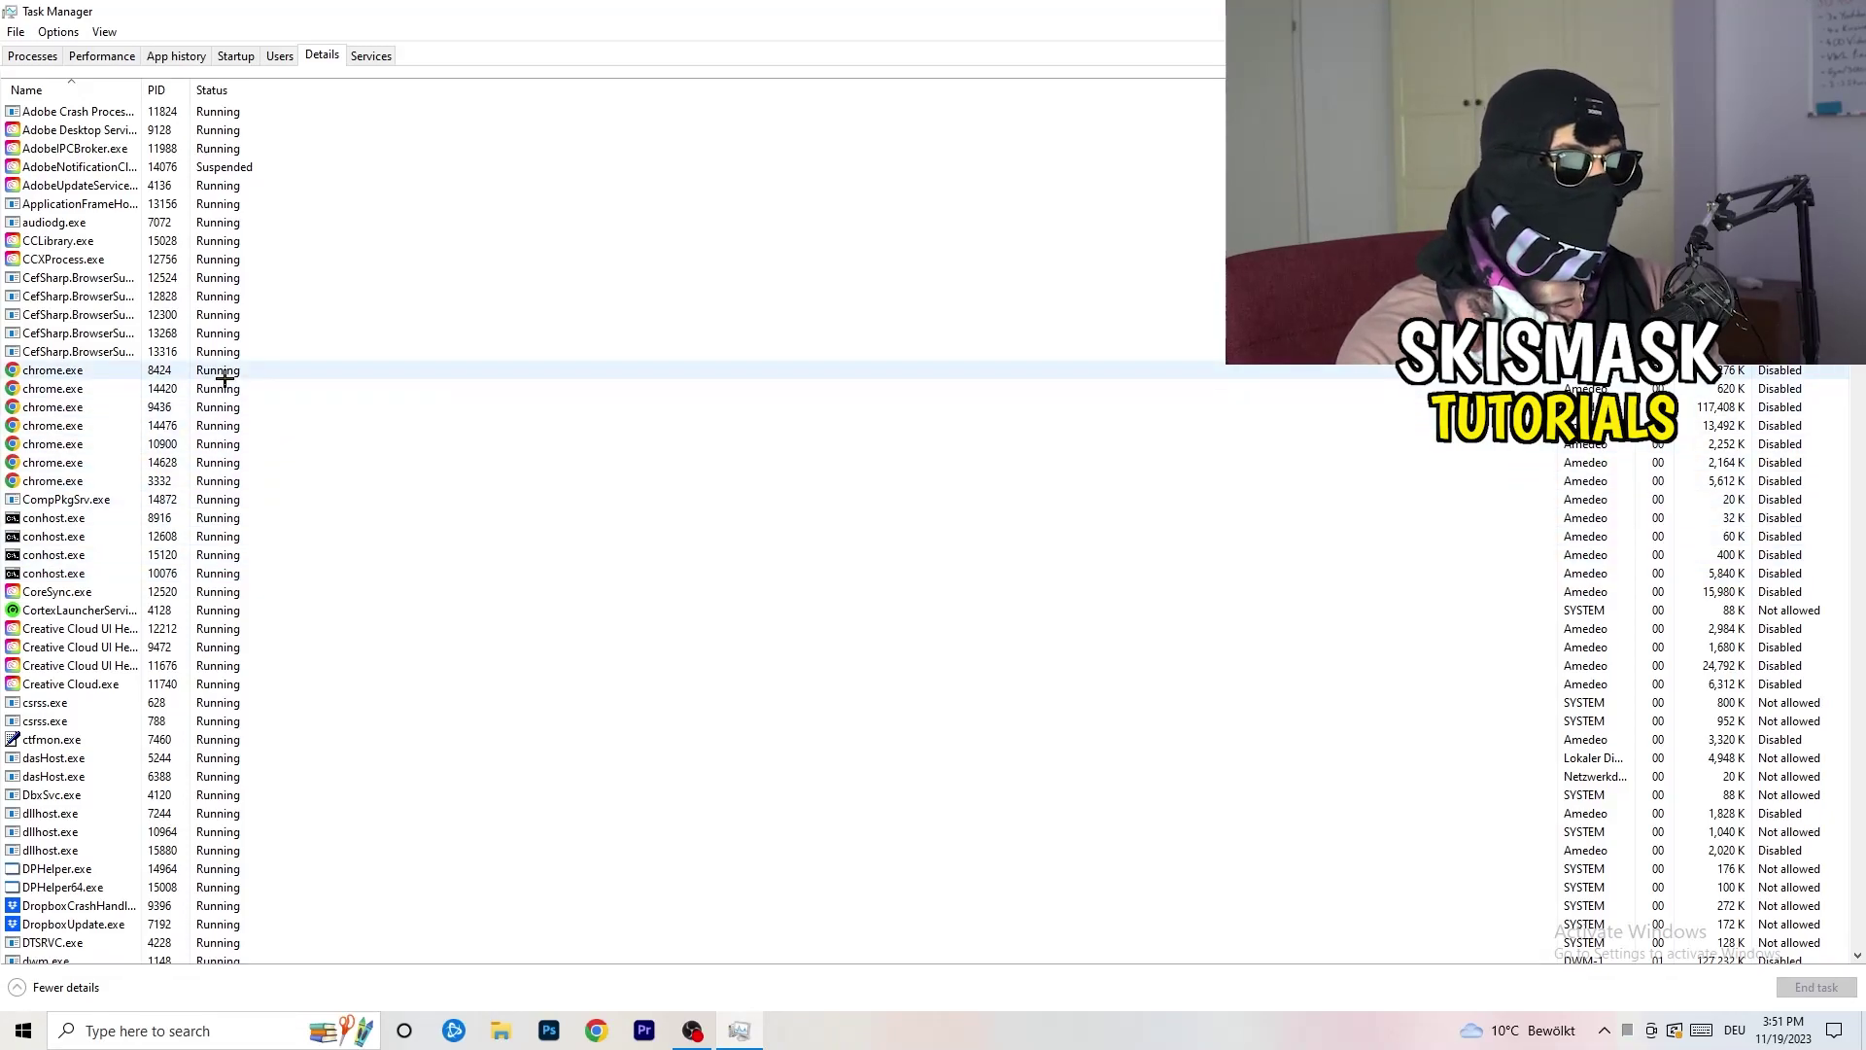
{"action": "scroll", "coordinate": [225, 380], "scroll_direction": "down", "scroll_amount": 3}
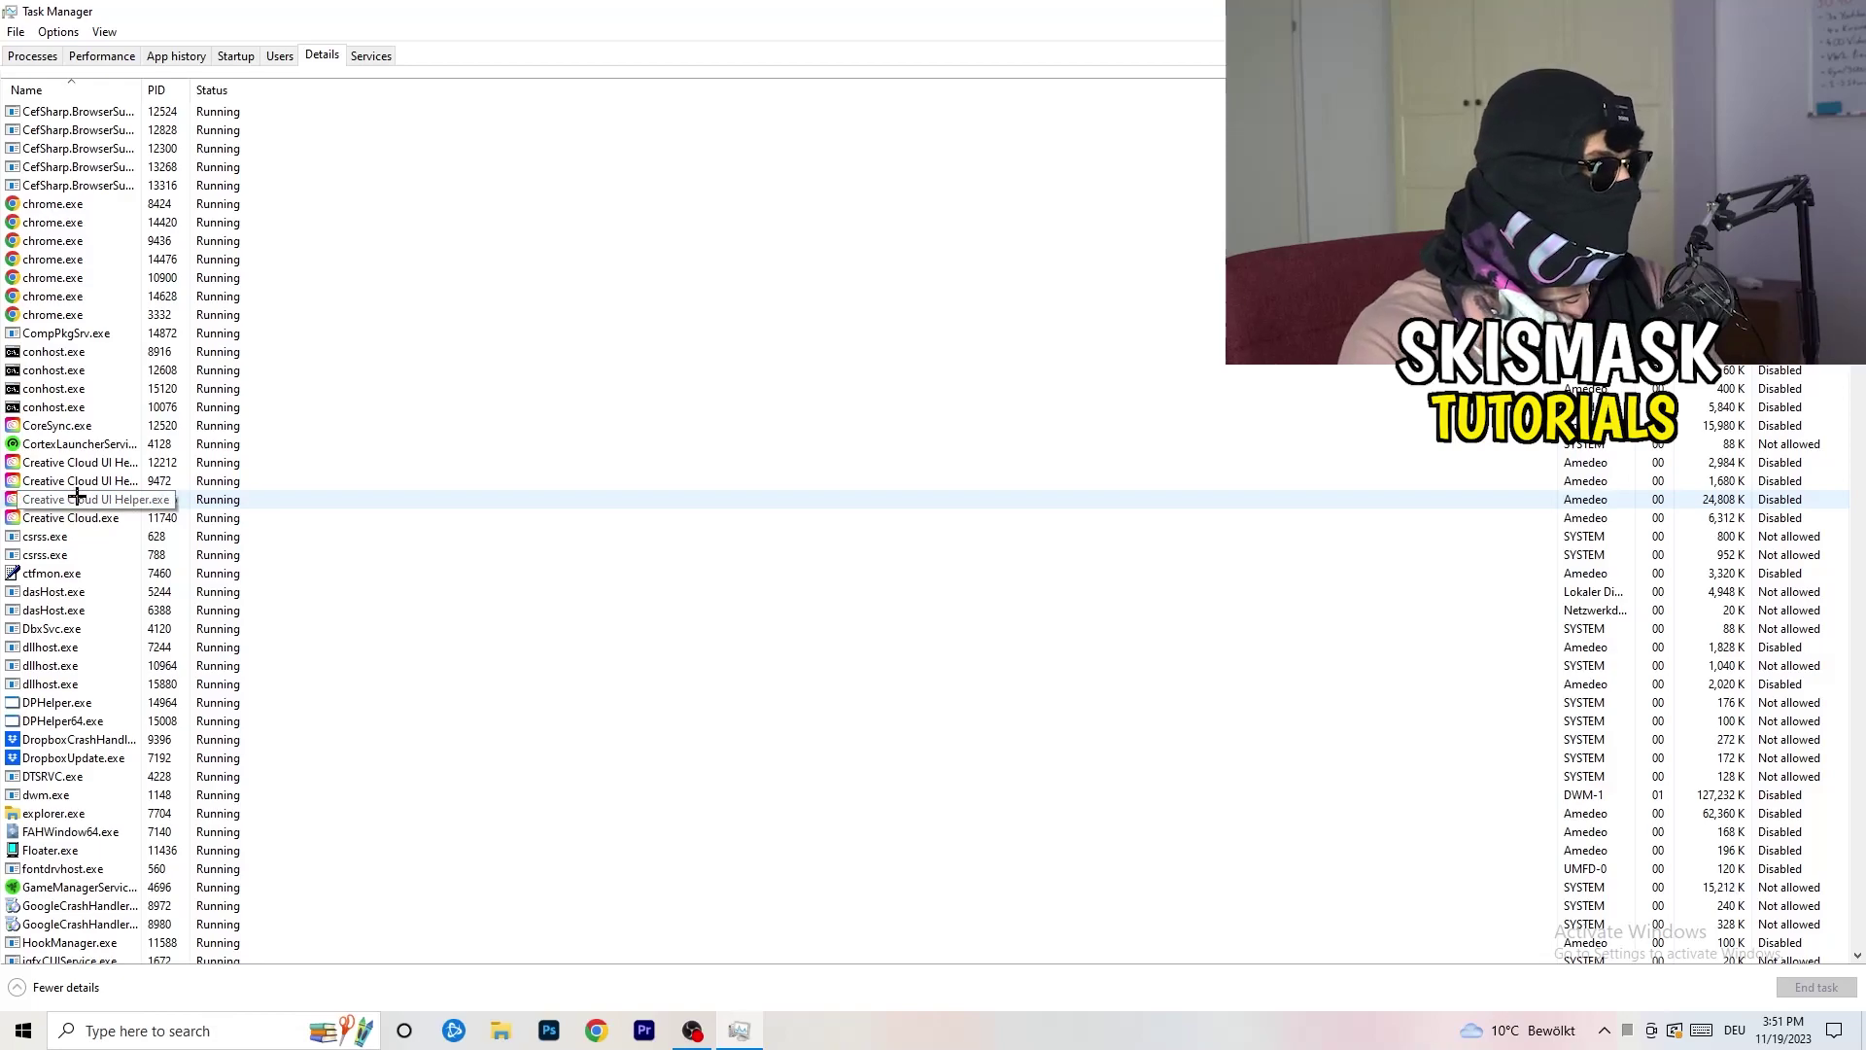
{"action": "right_click", "coordinate": [77, 497]}
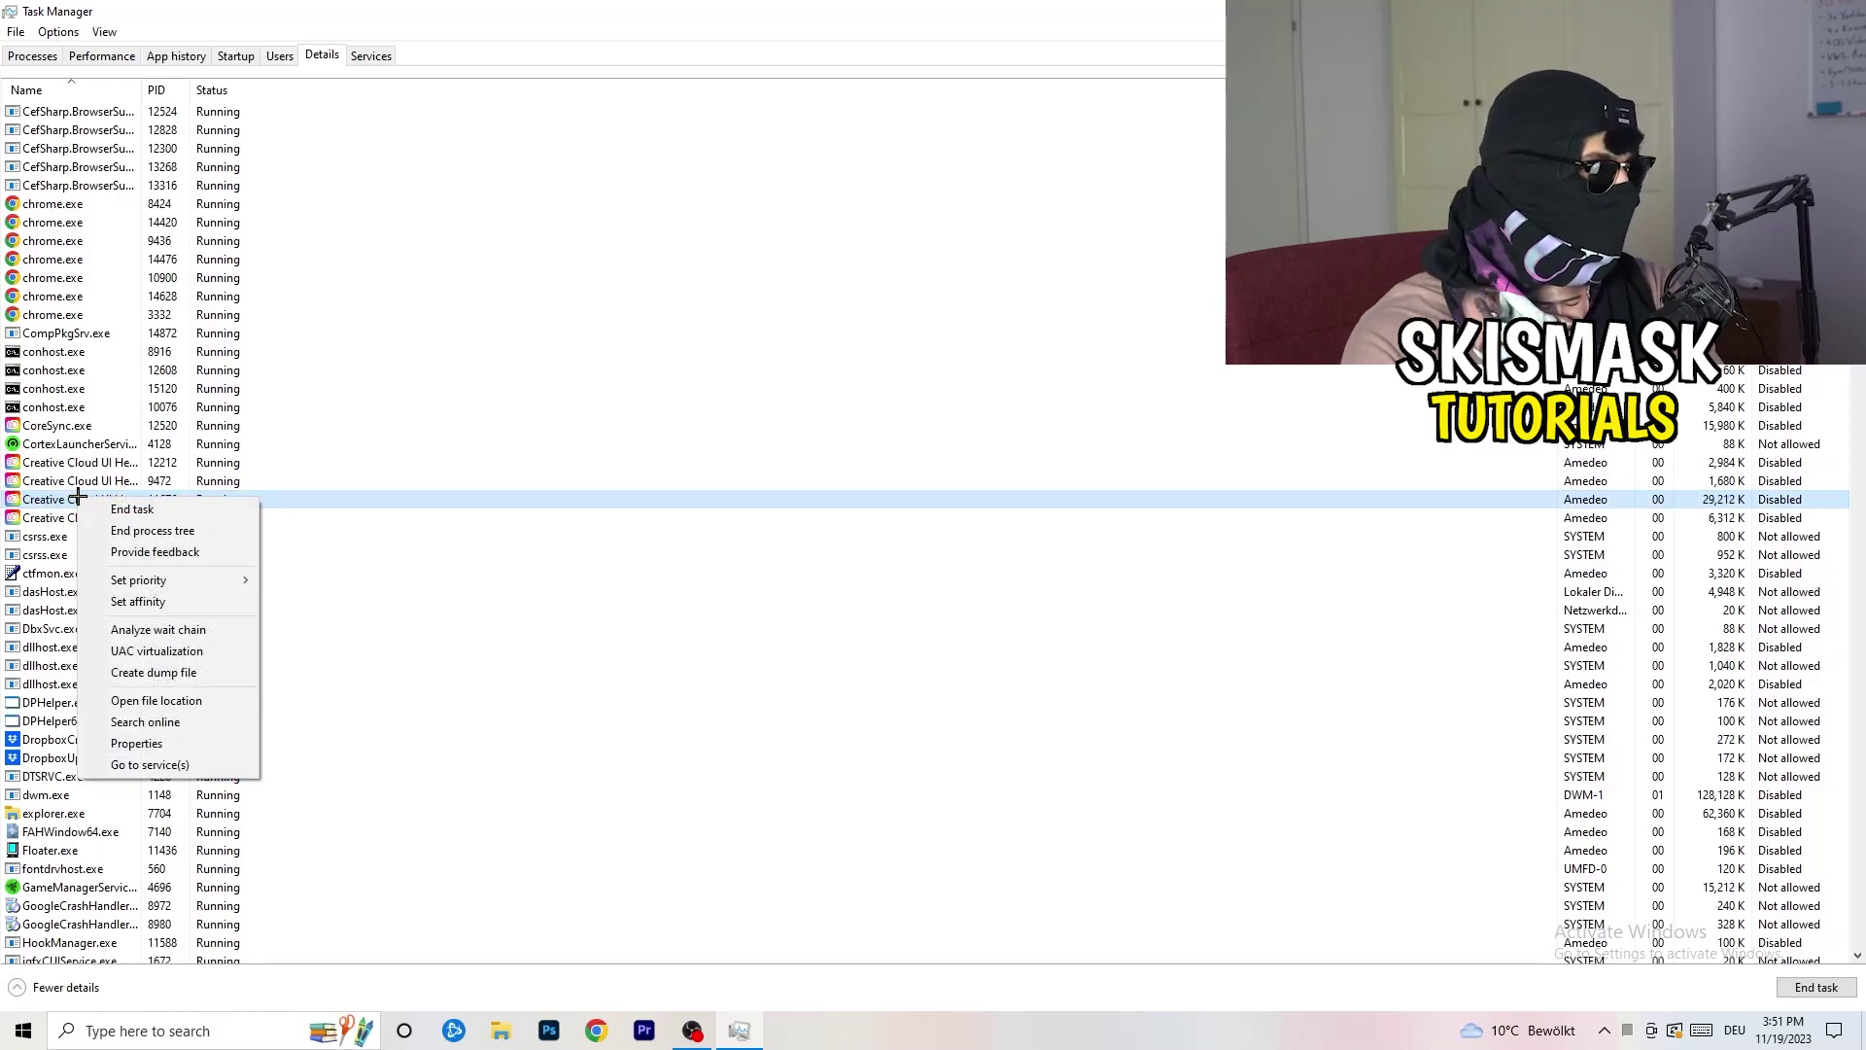
{"action": "mouse_move", "coordinate": [170, 585]}
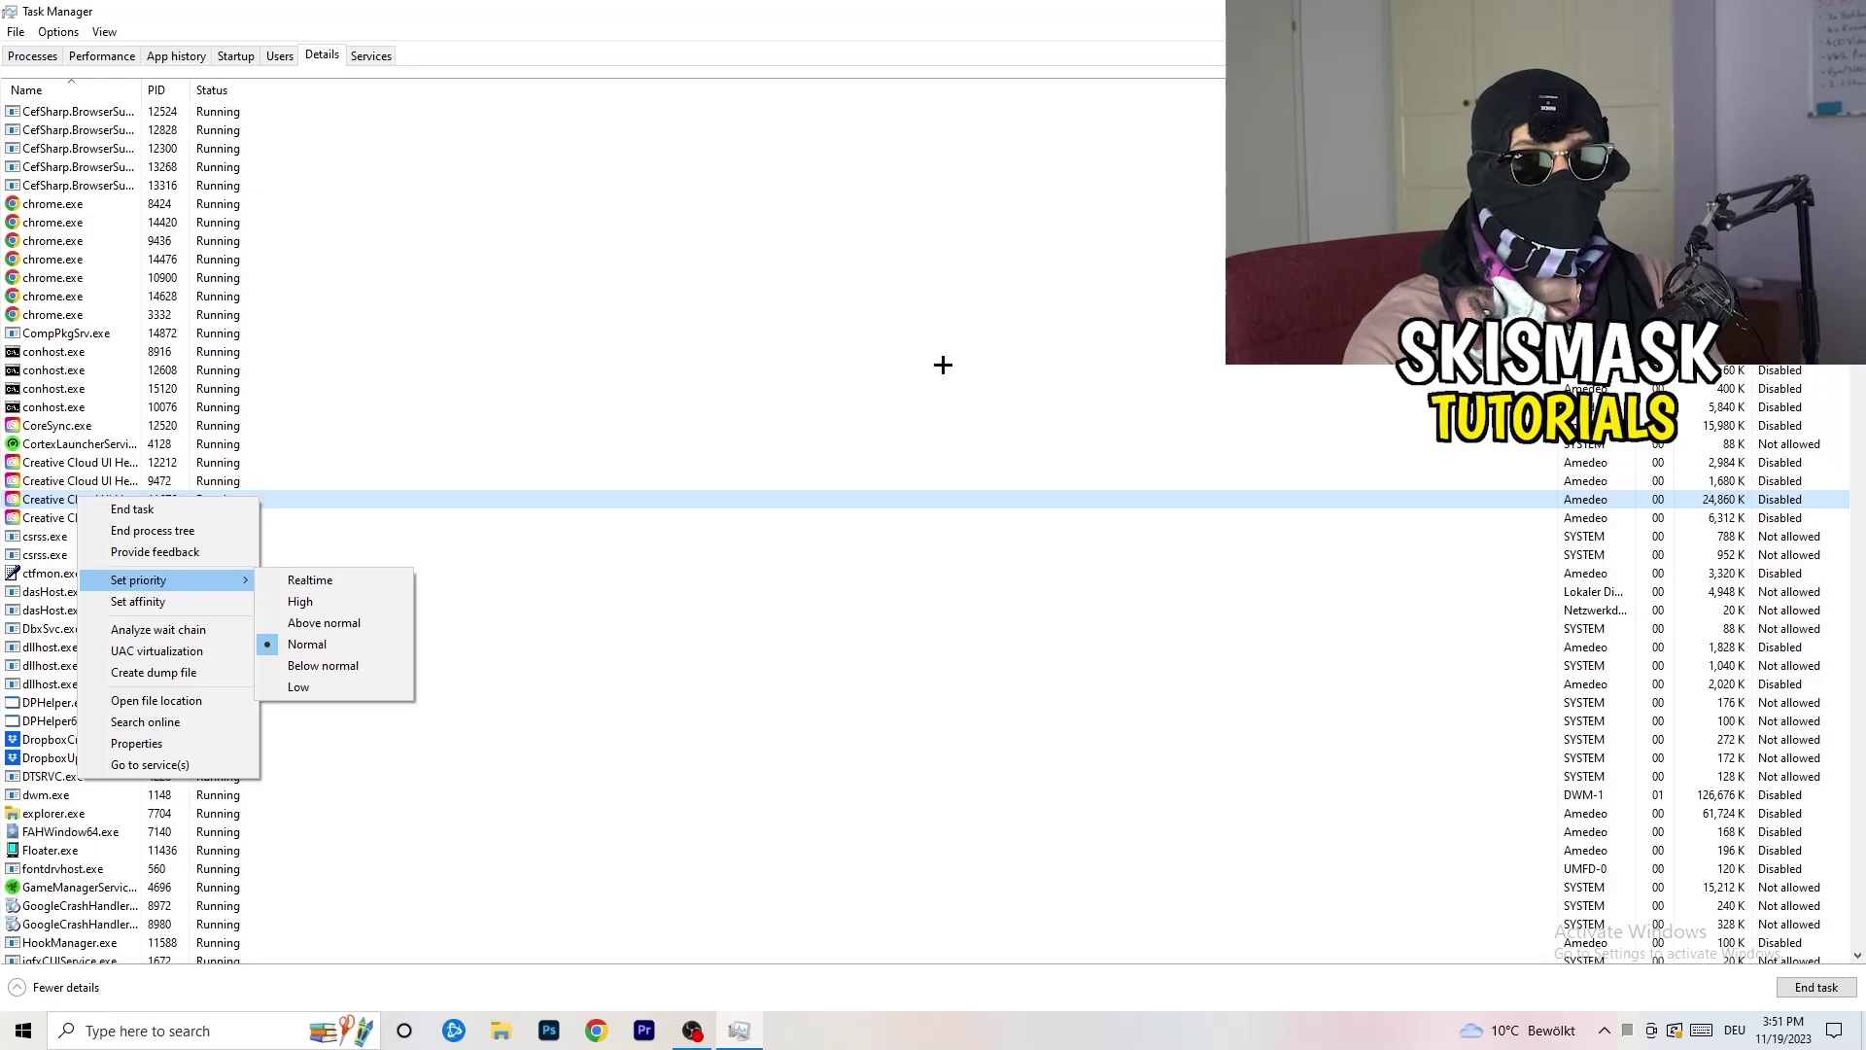
Review the startup programs and show the options for File Association Helper, leaving the entry as it is
{"action": "left_click", "coordinate": [245, 56]}
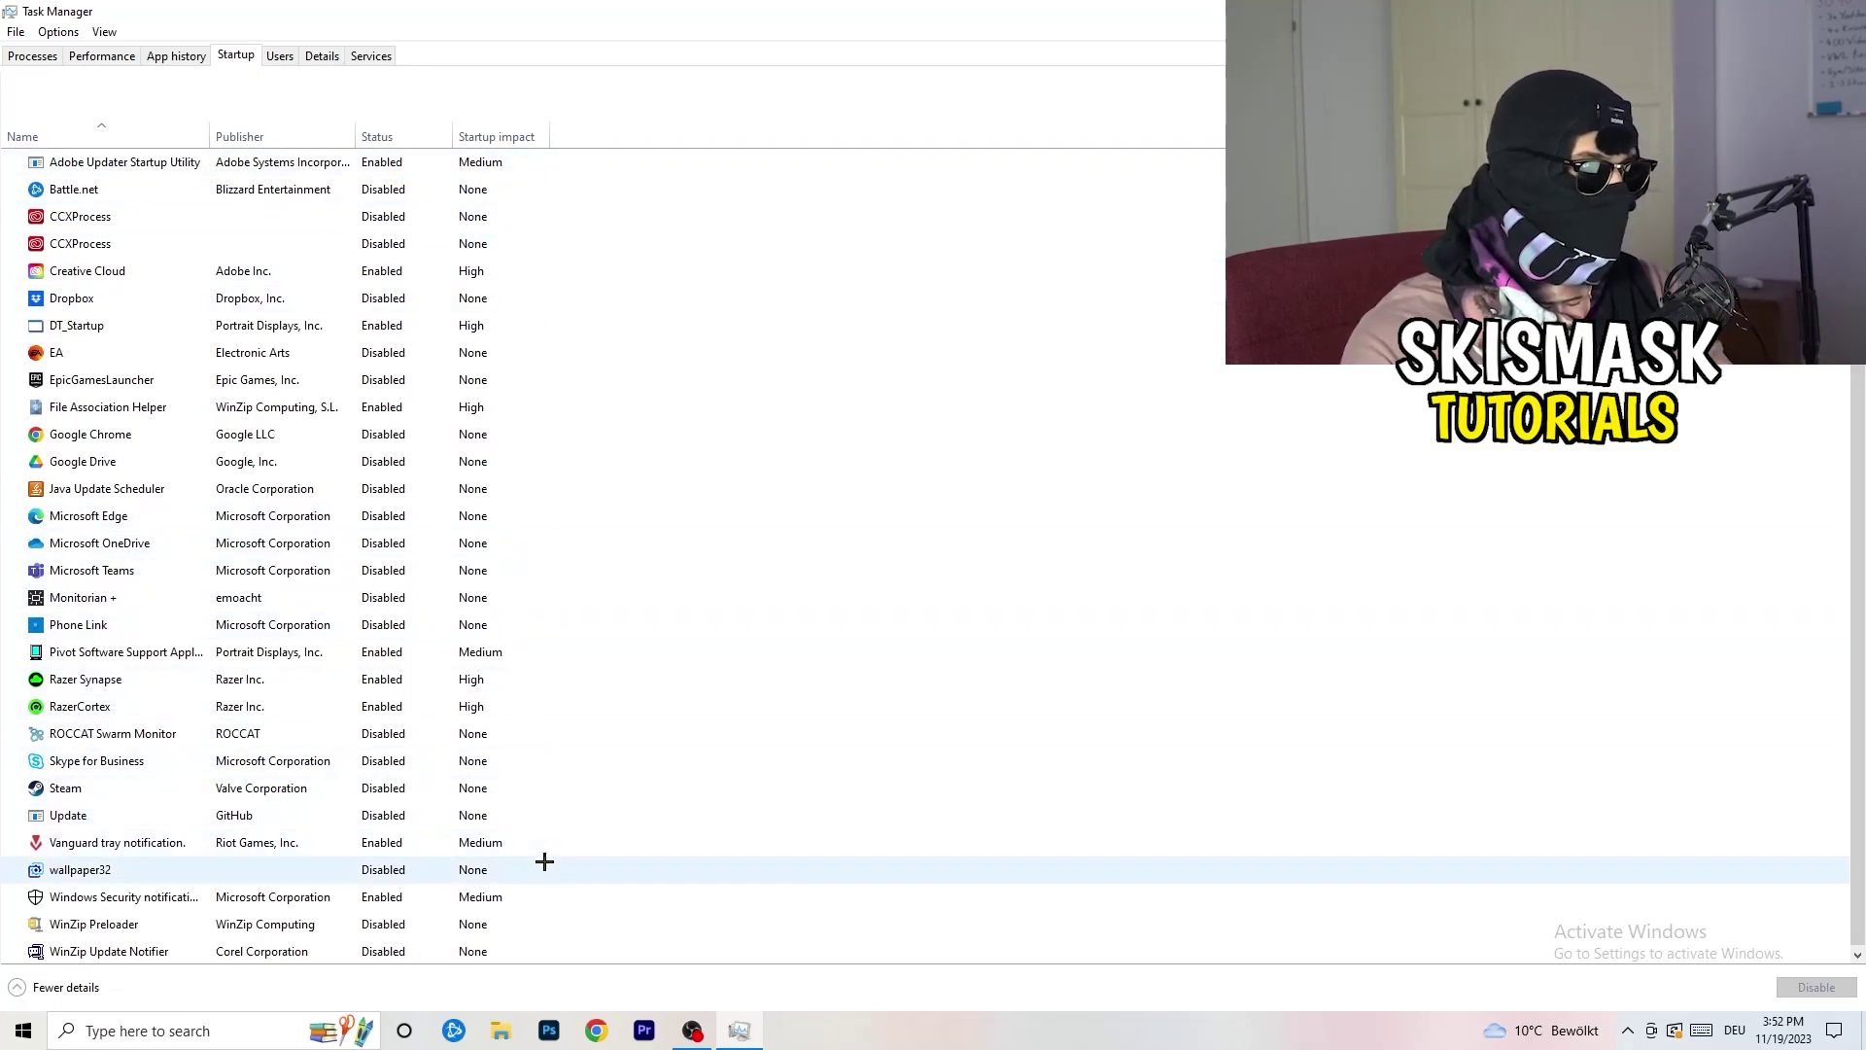
{"action": "scroll", "coordinate": [544, 863], "scroll_direction": "down", "scroll_amount": 1}
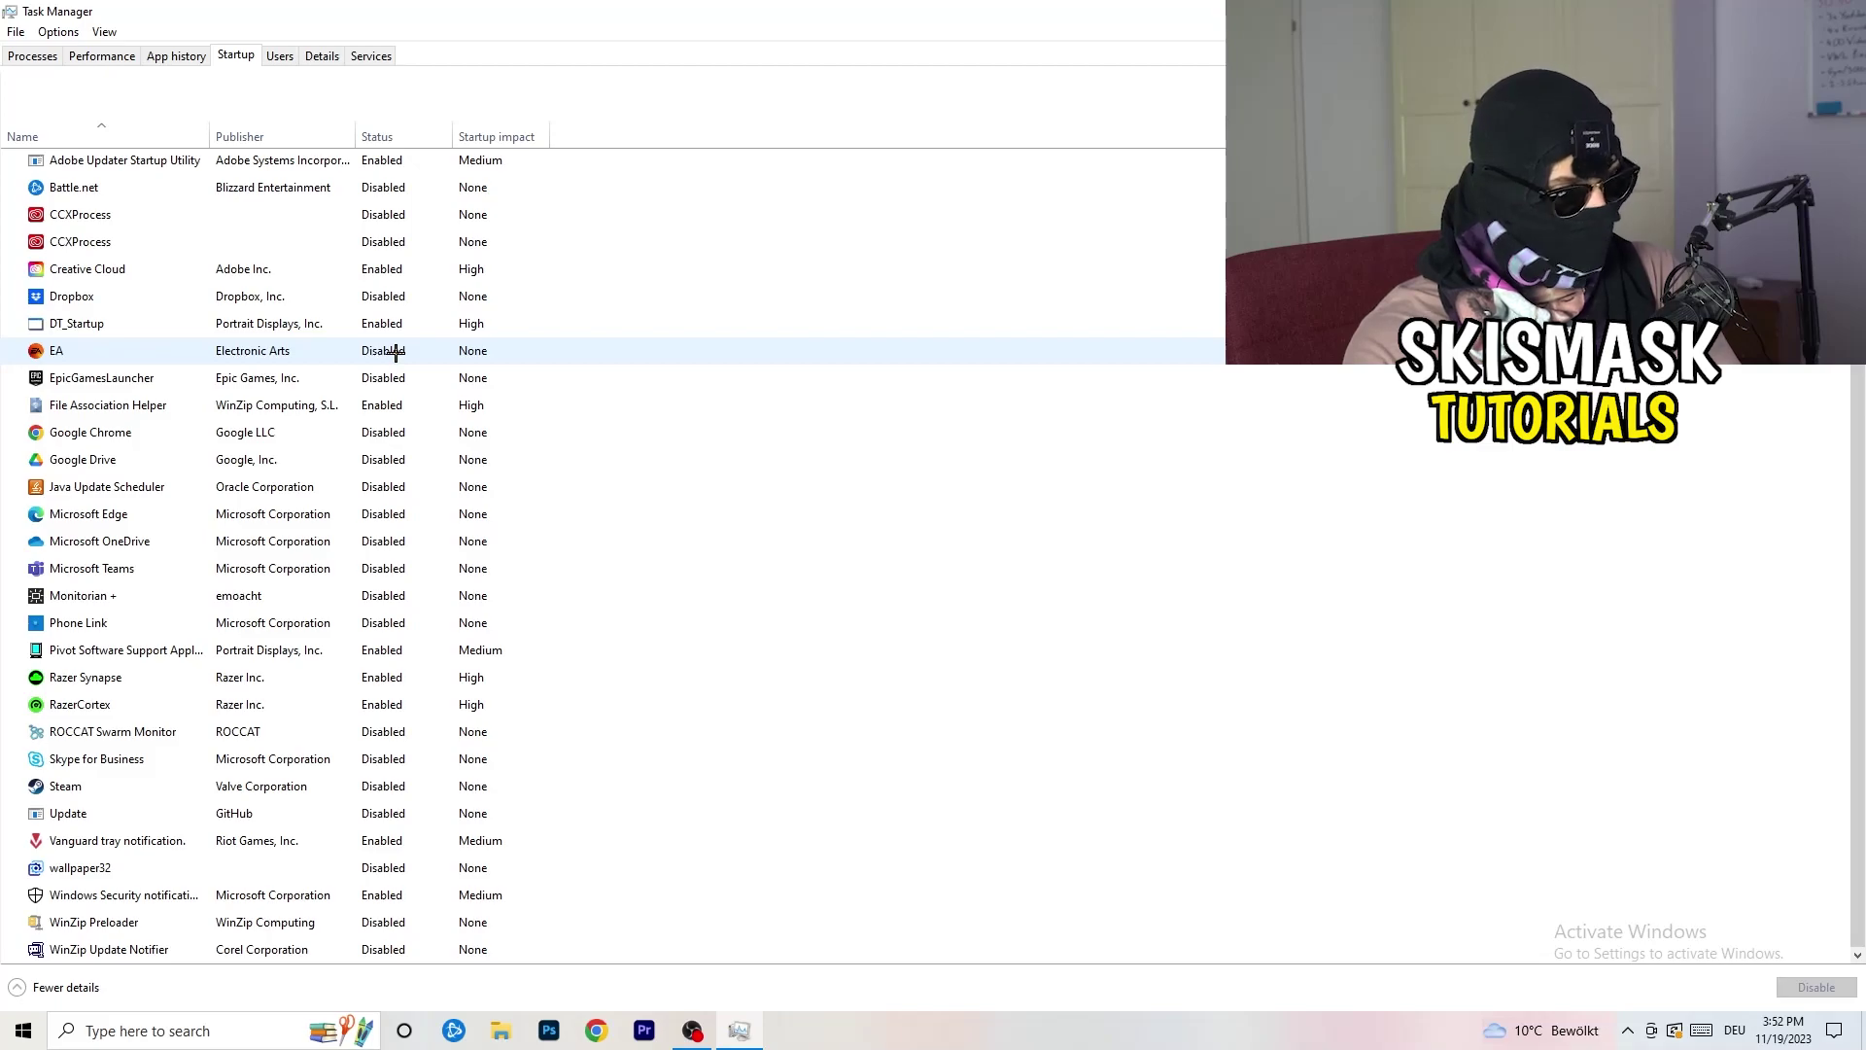
{"action": "right_click", "coordinate": [390, 405]}
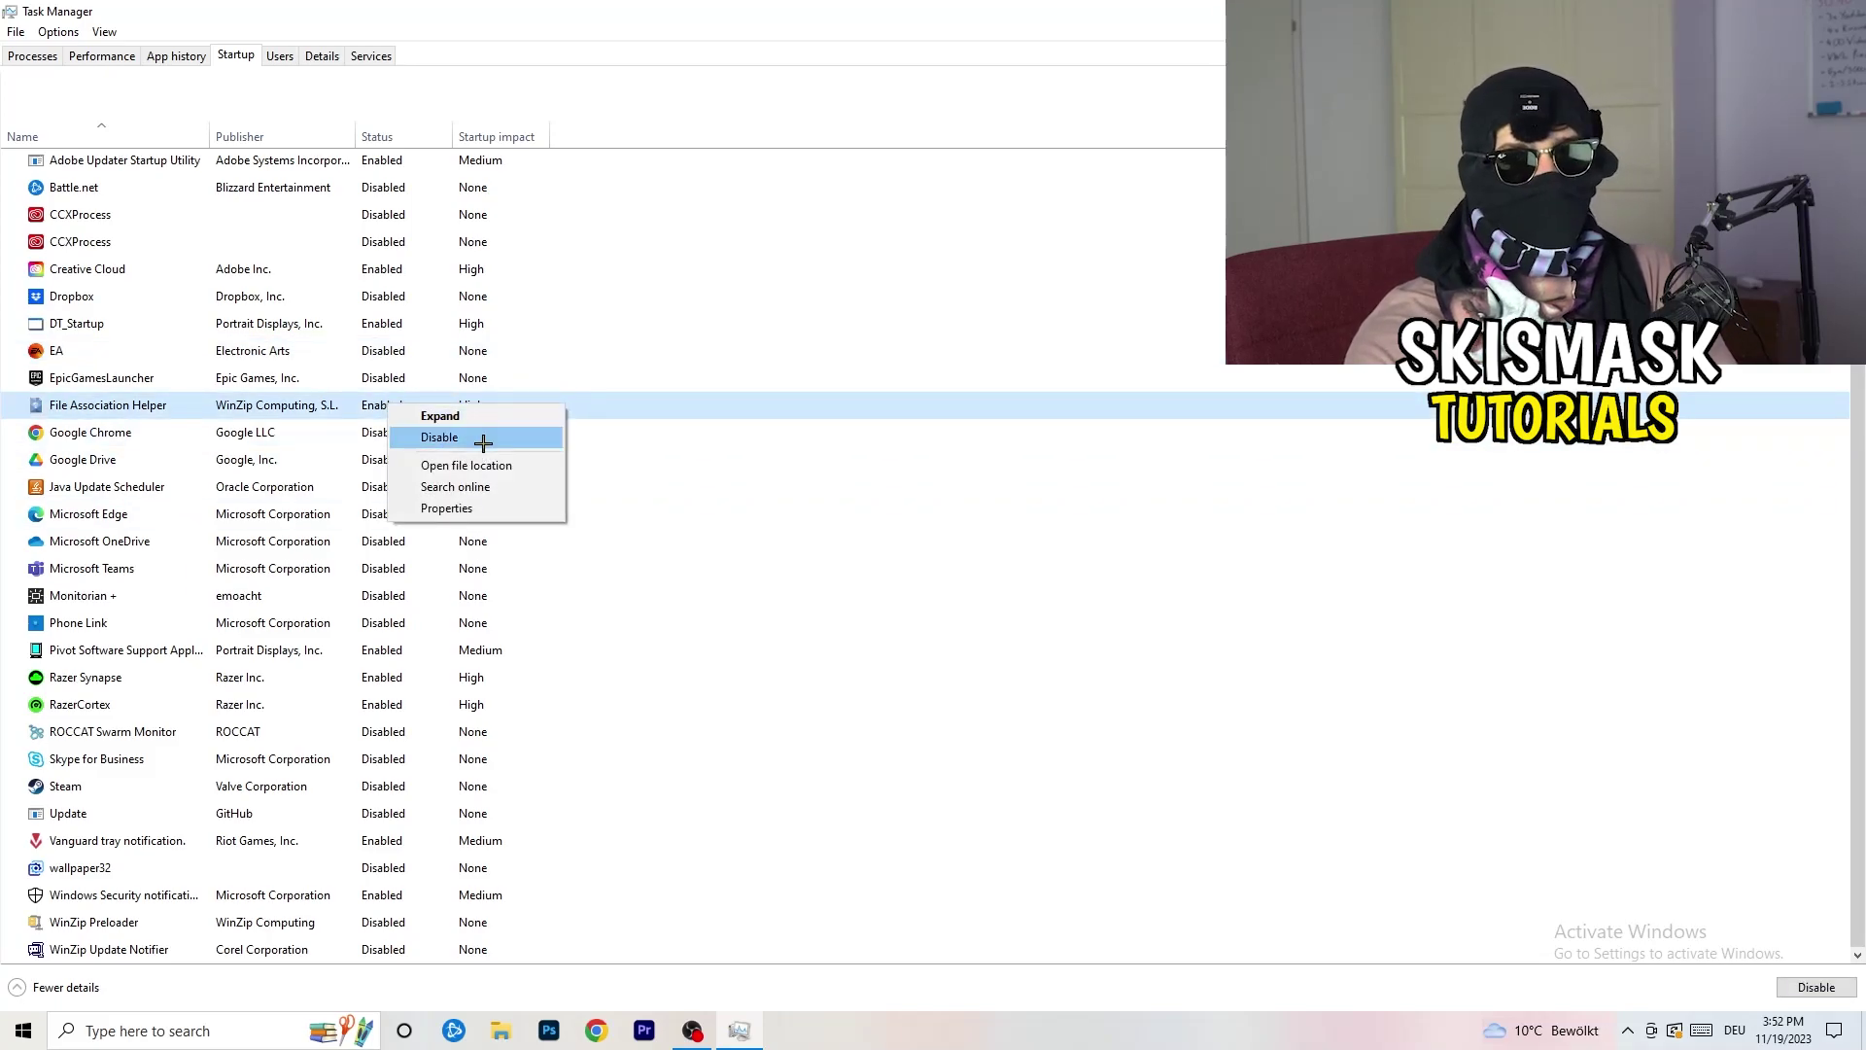
{"action": "left_click", "coordinate": [763, 141]}
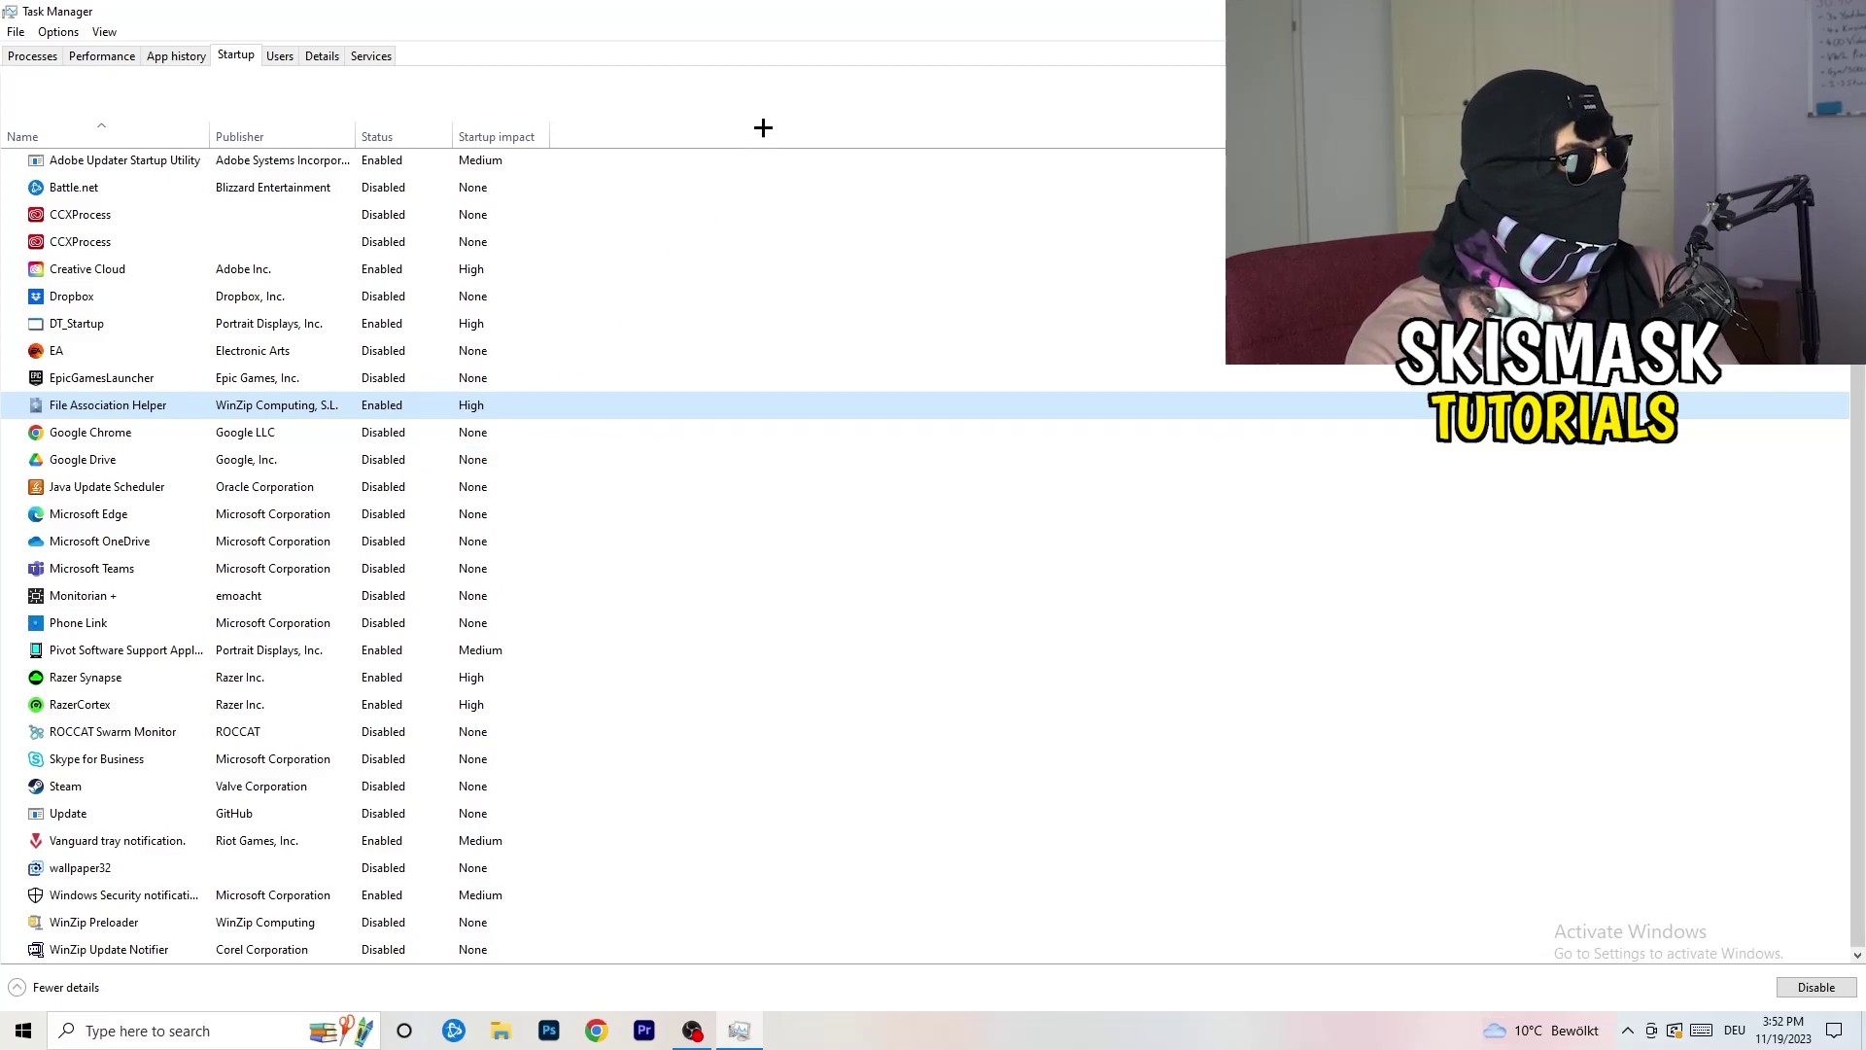
Sort the running processes by GPU usage in both directions and look through the list
{"action": "left_click", "coordinate": [44, 56]}
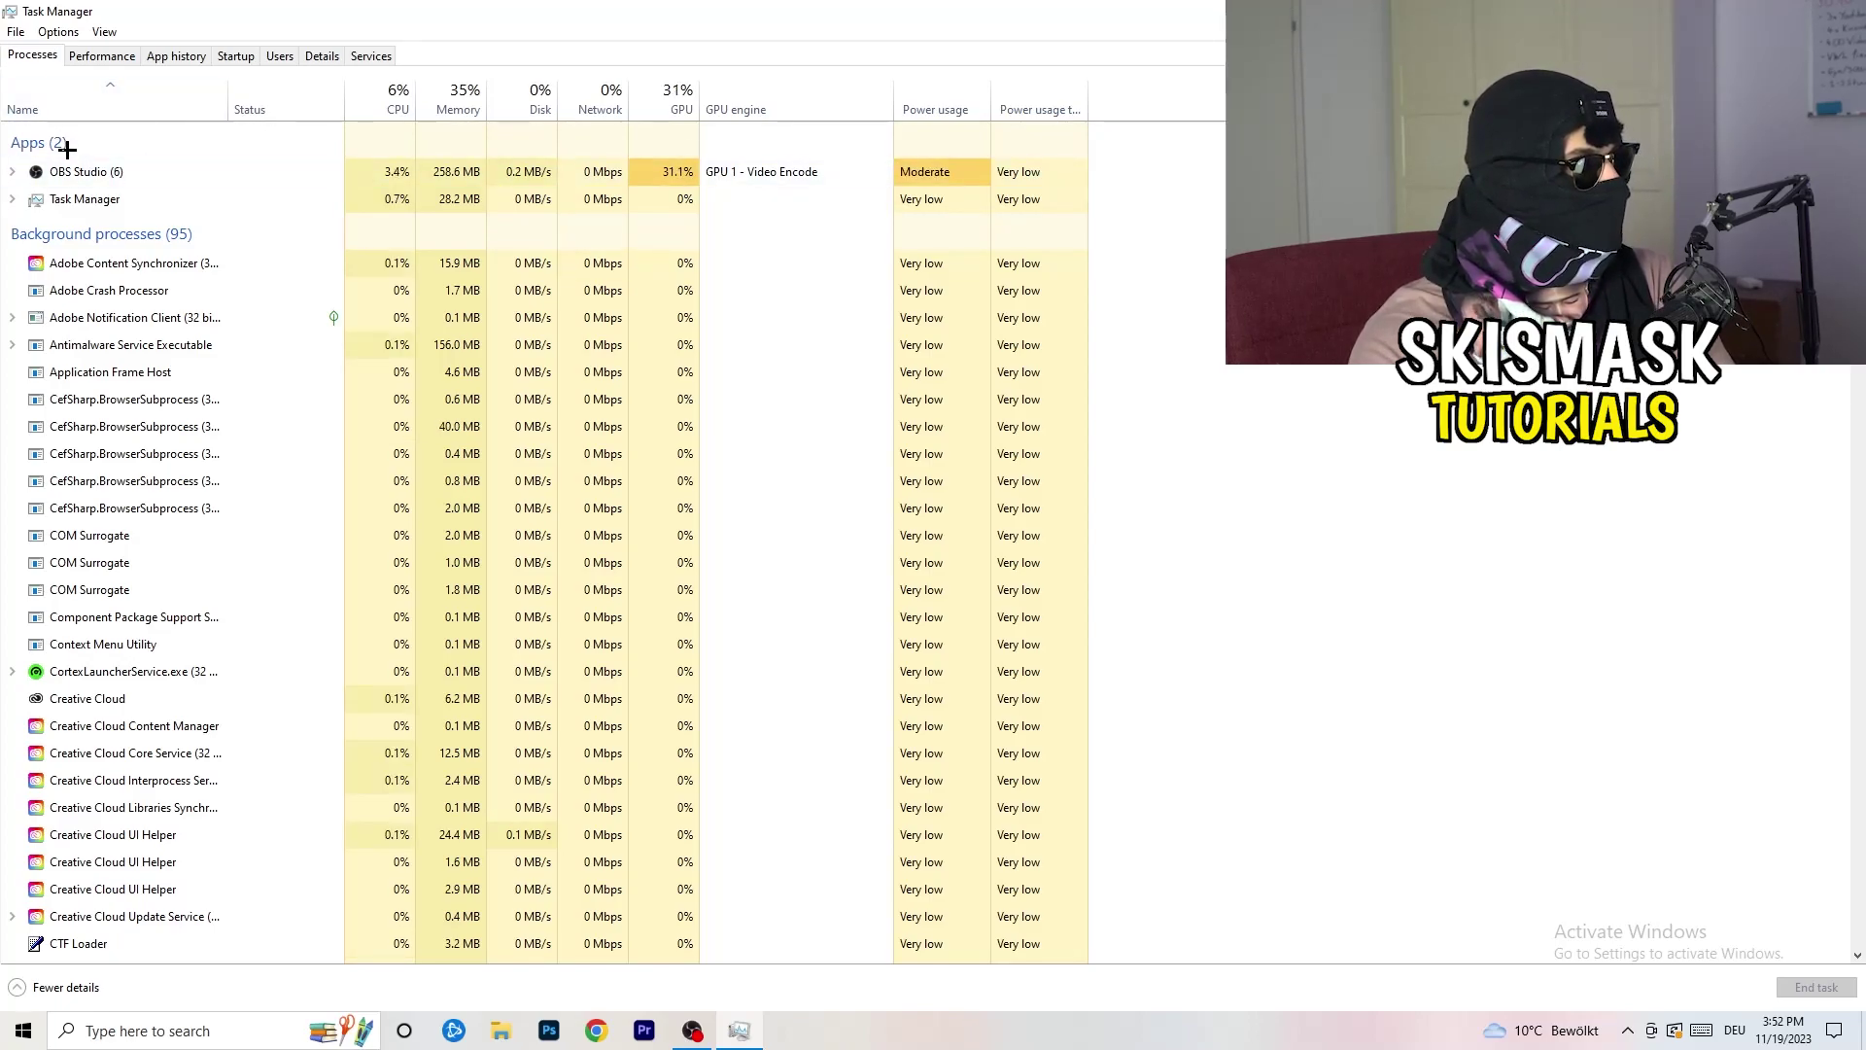
{"action": "left_click", "coordinate": [381, 97]}
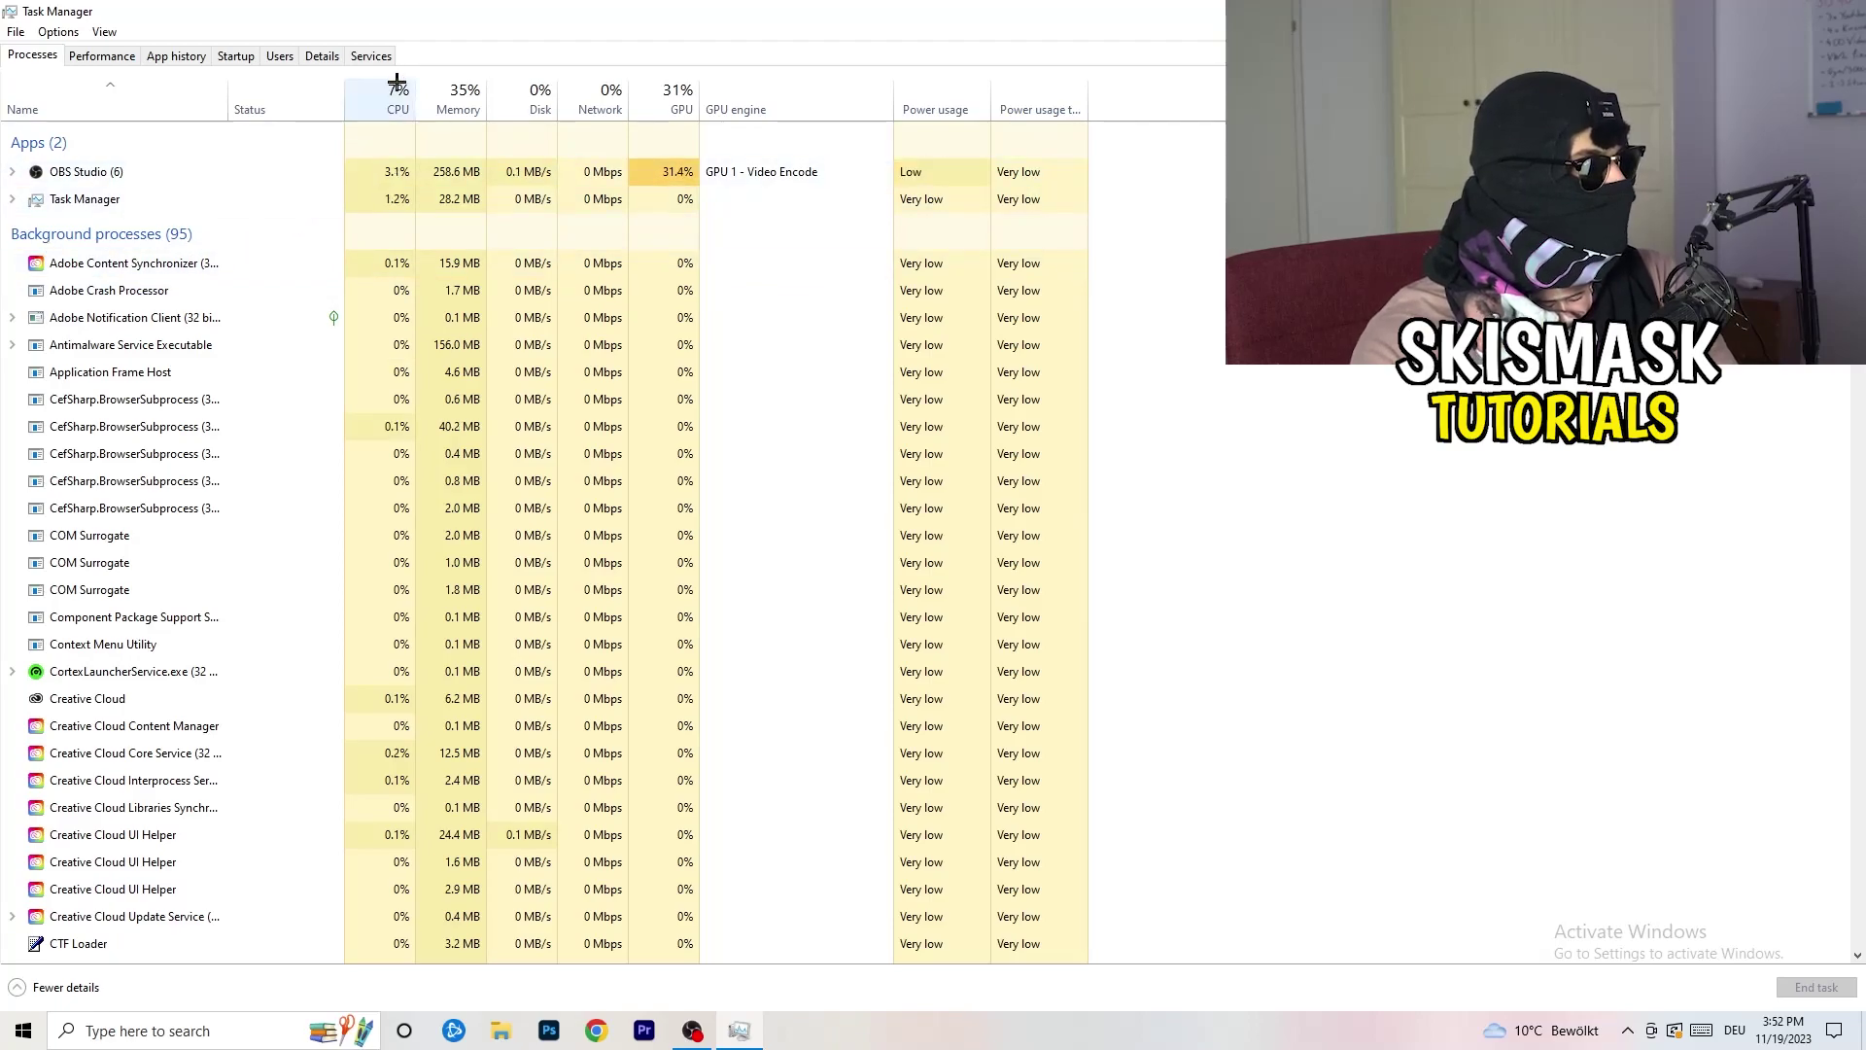
{"action": "left_click", "coordinate": [657, 87]}
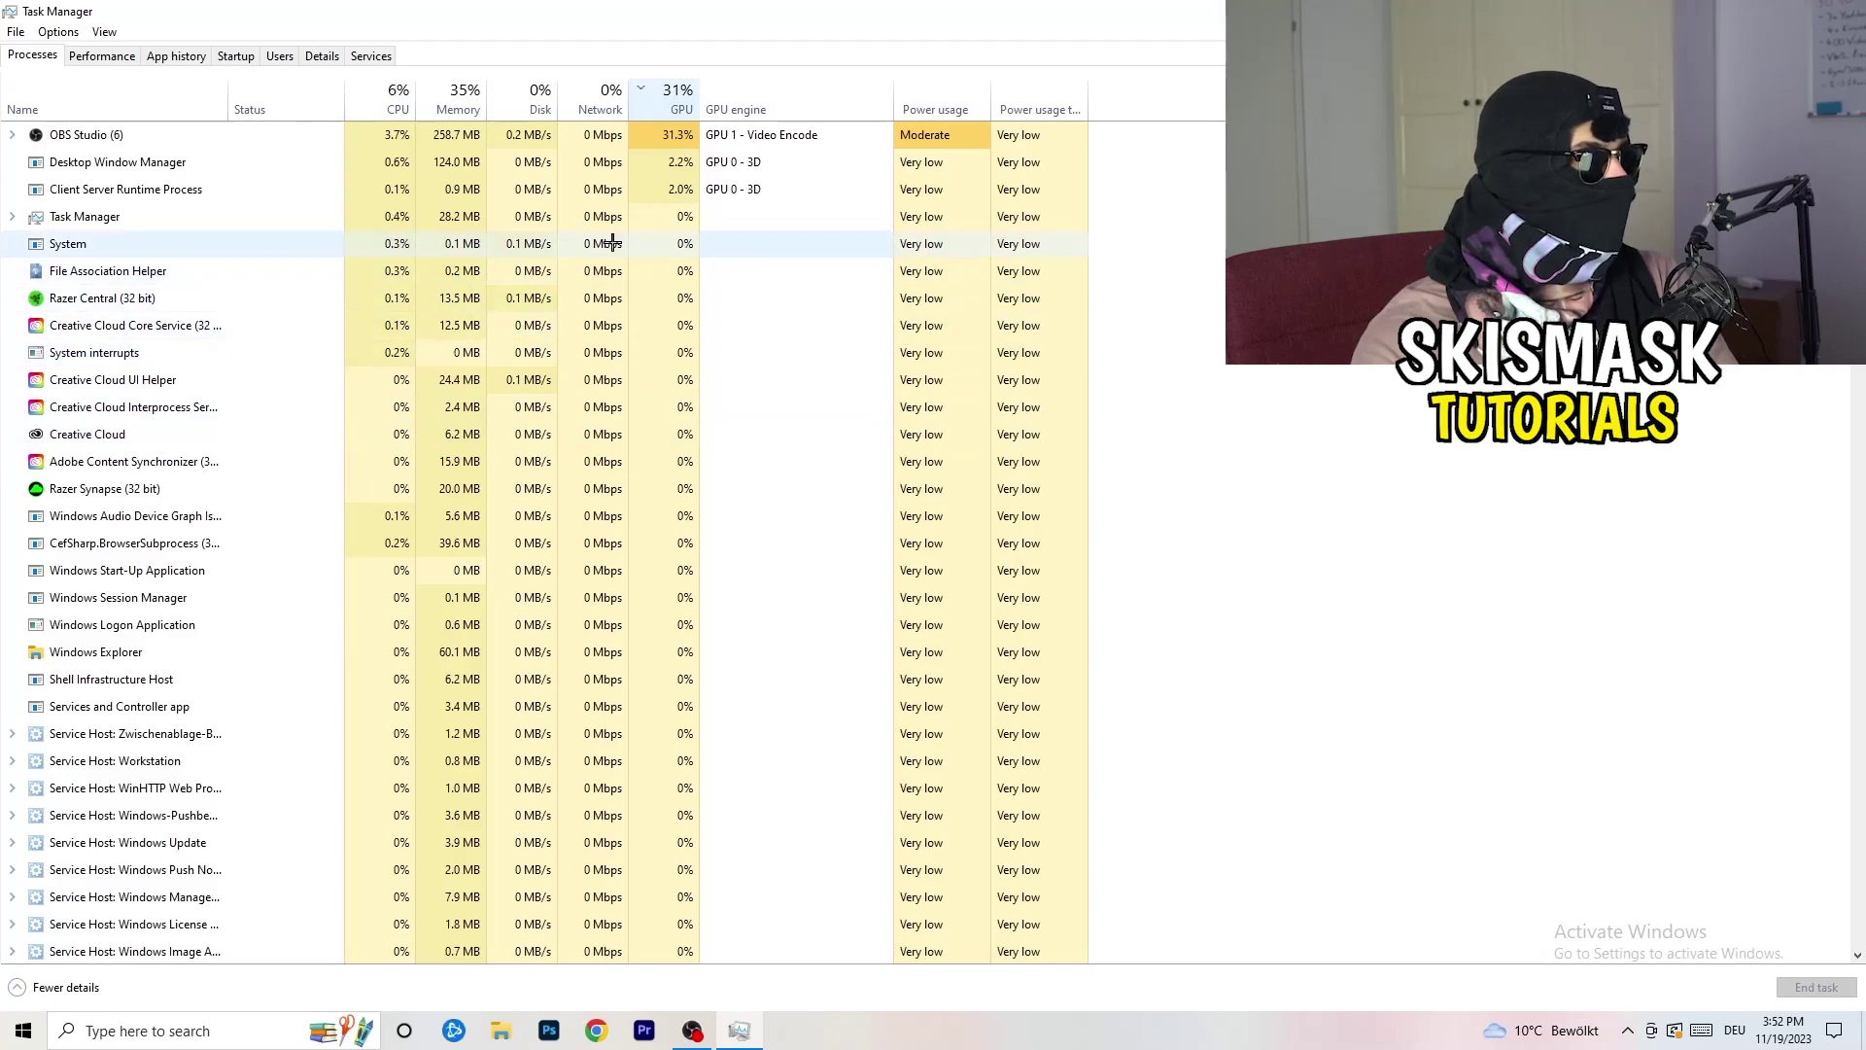
{"action": "left_click", "coordinate": [672, 101]}
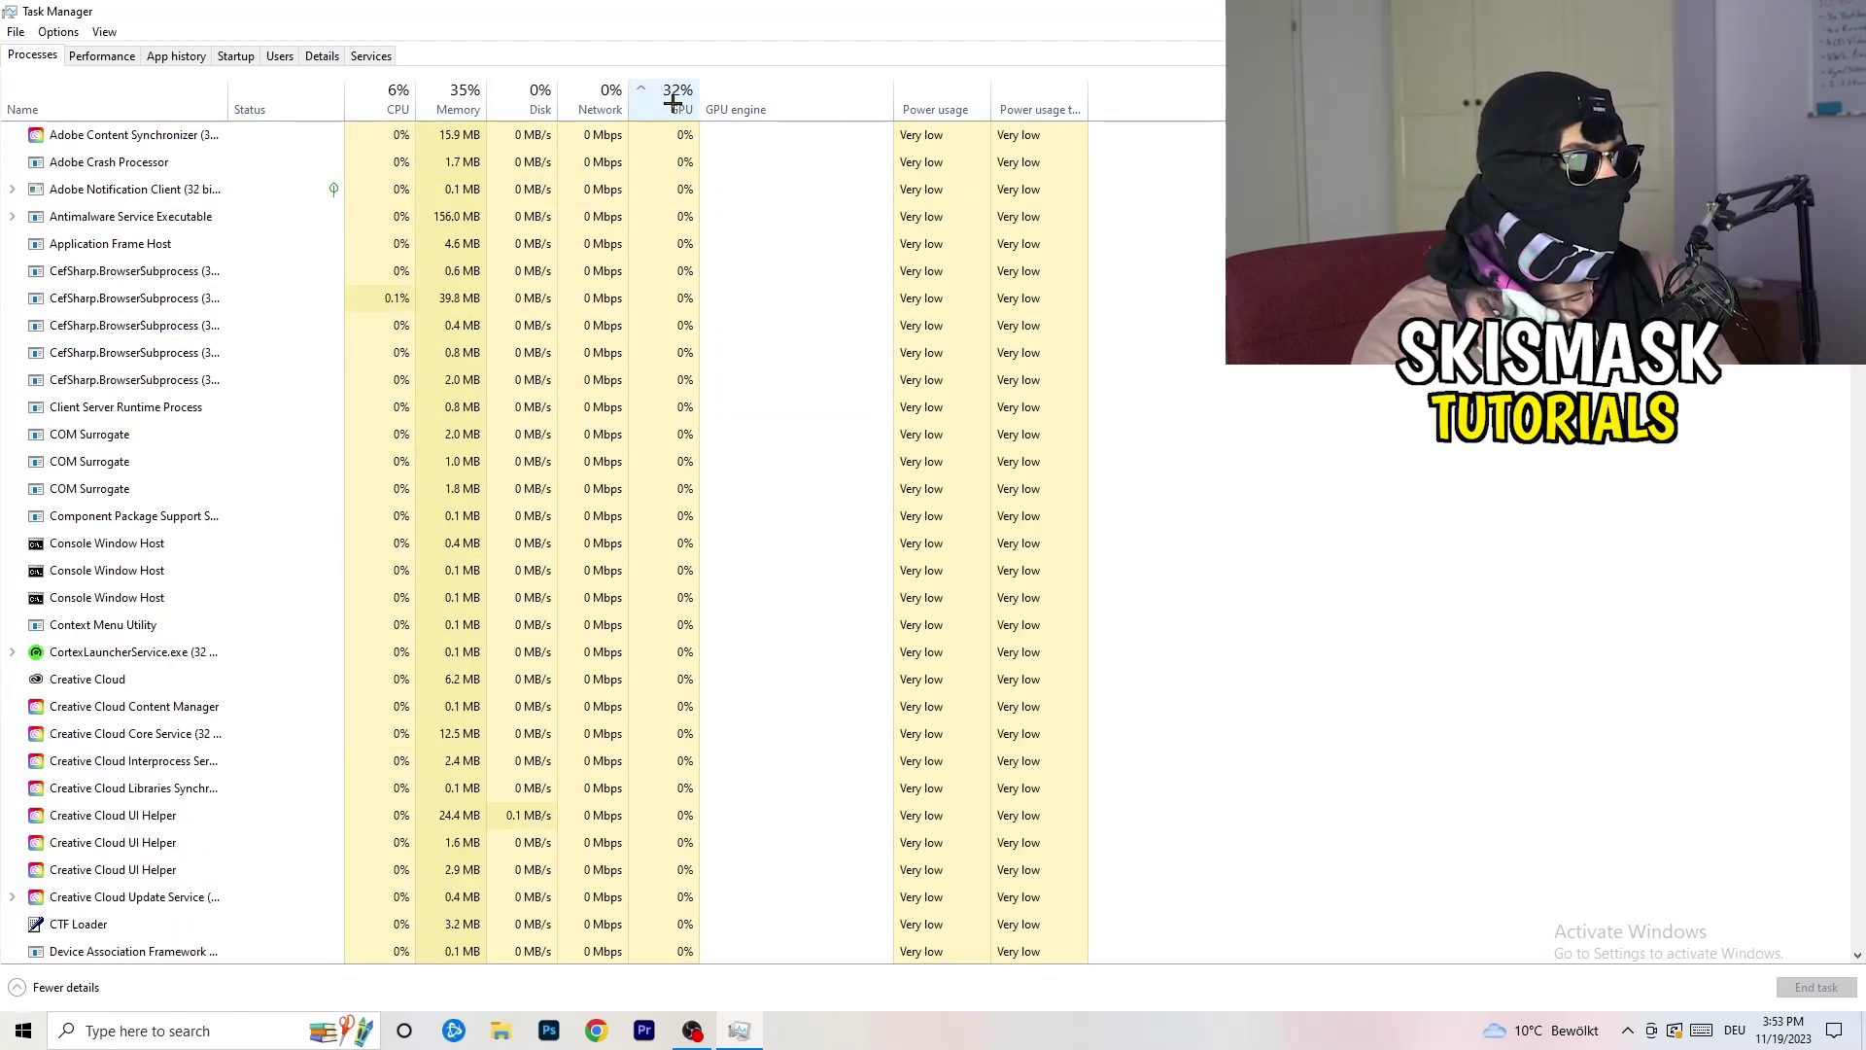
{"action": "scroll", "coordinate": [681, 309], "scroll_direction": "down", "scroll_amount": 4}
{"action": "scroll", "coordinate": [682, 310], "scroll_direction": "down", "scroll_amount": 9}
{"action": "scroll", "coordinate": [685, 306], "scroll_direction": "up", "scroll_amount": 13}
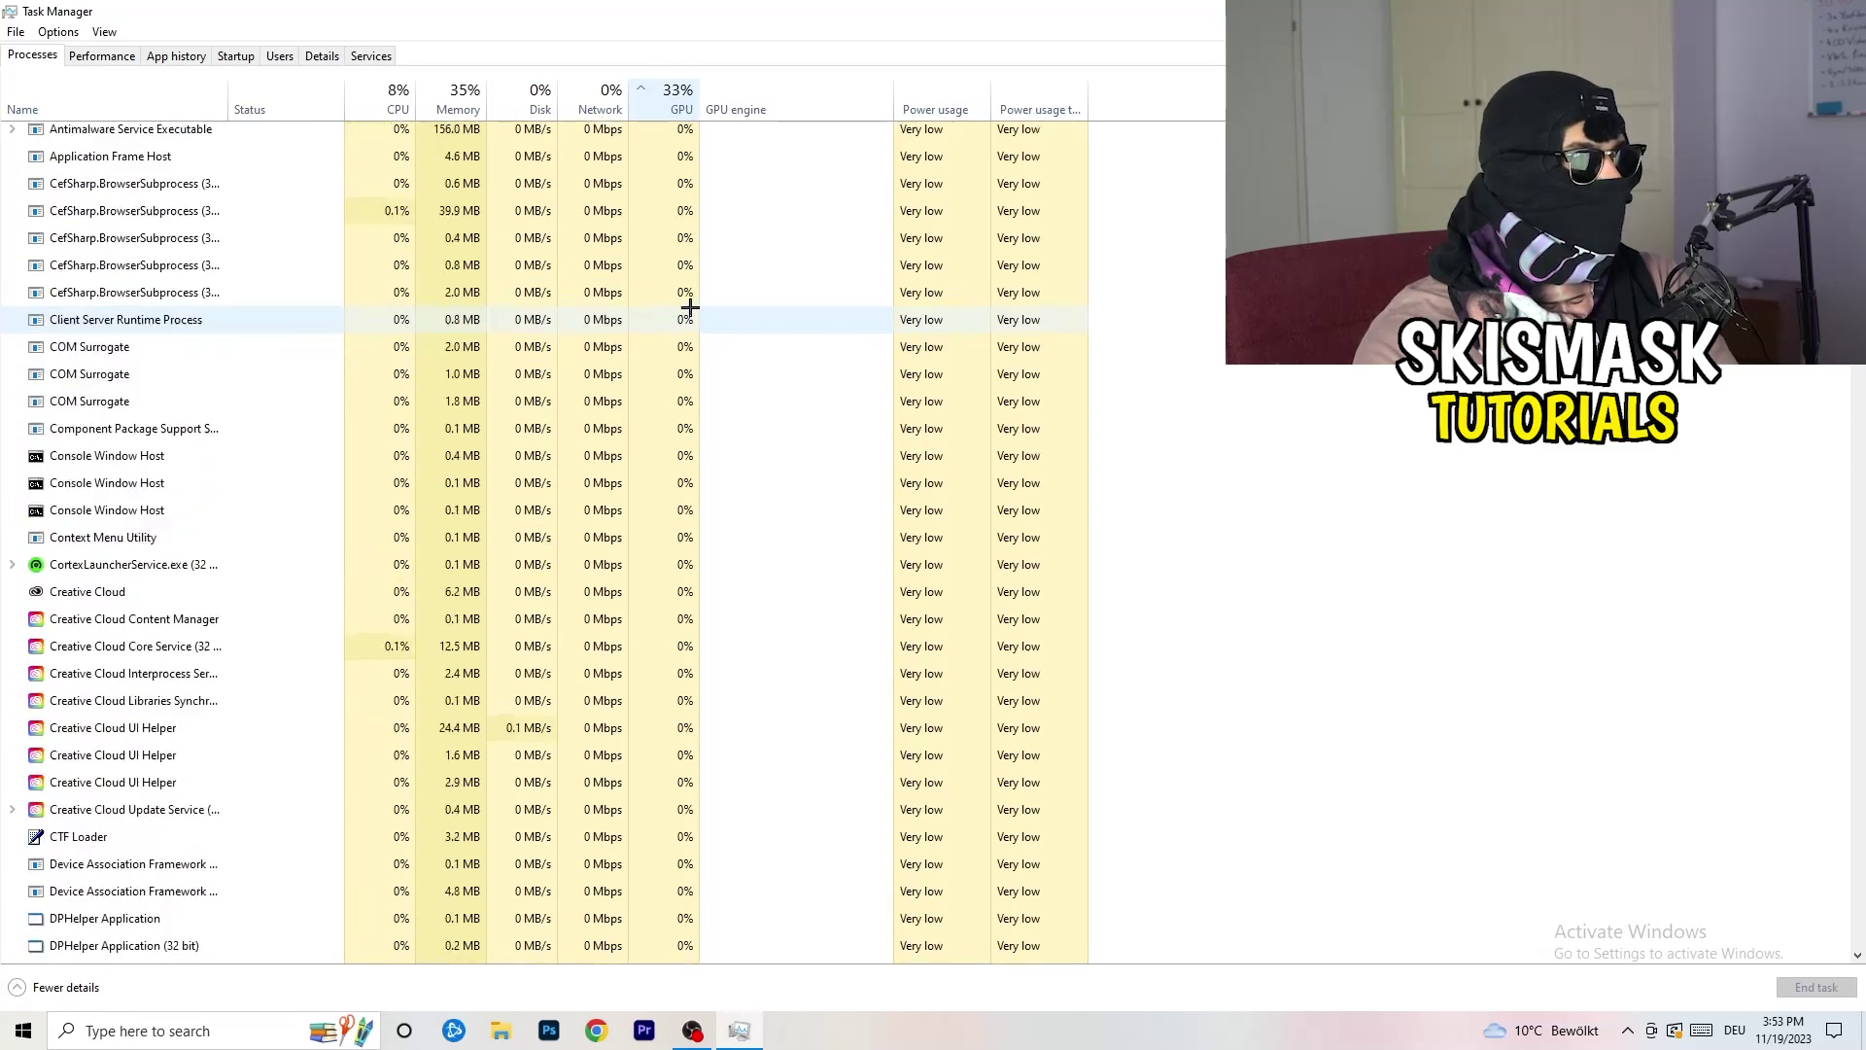
{"action": "scroll", "coordinate": [689, 304], "scroll_direction": "down", "scroll_amount": 20}
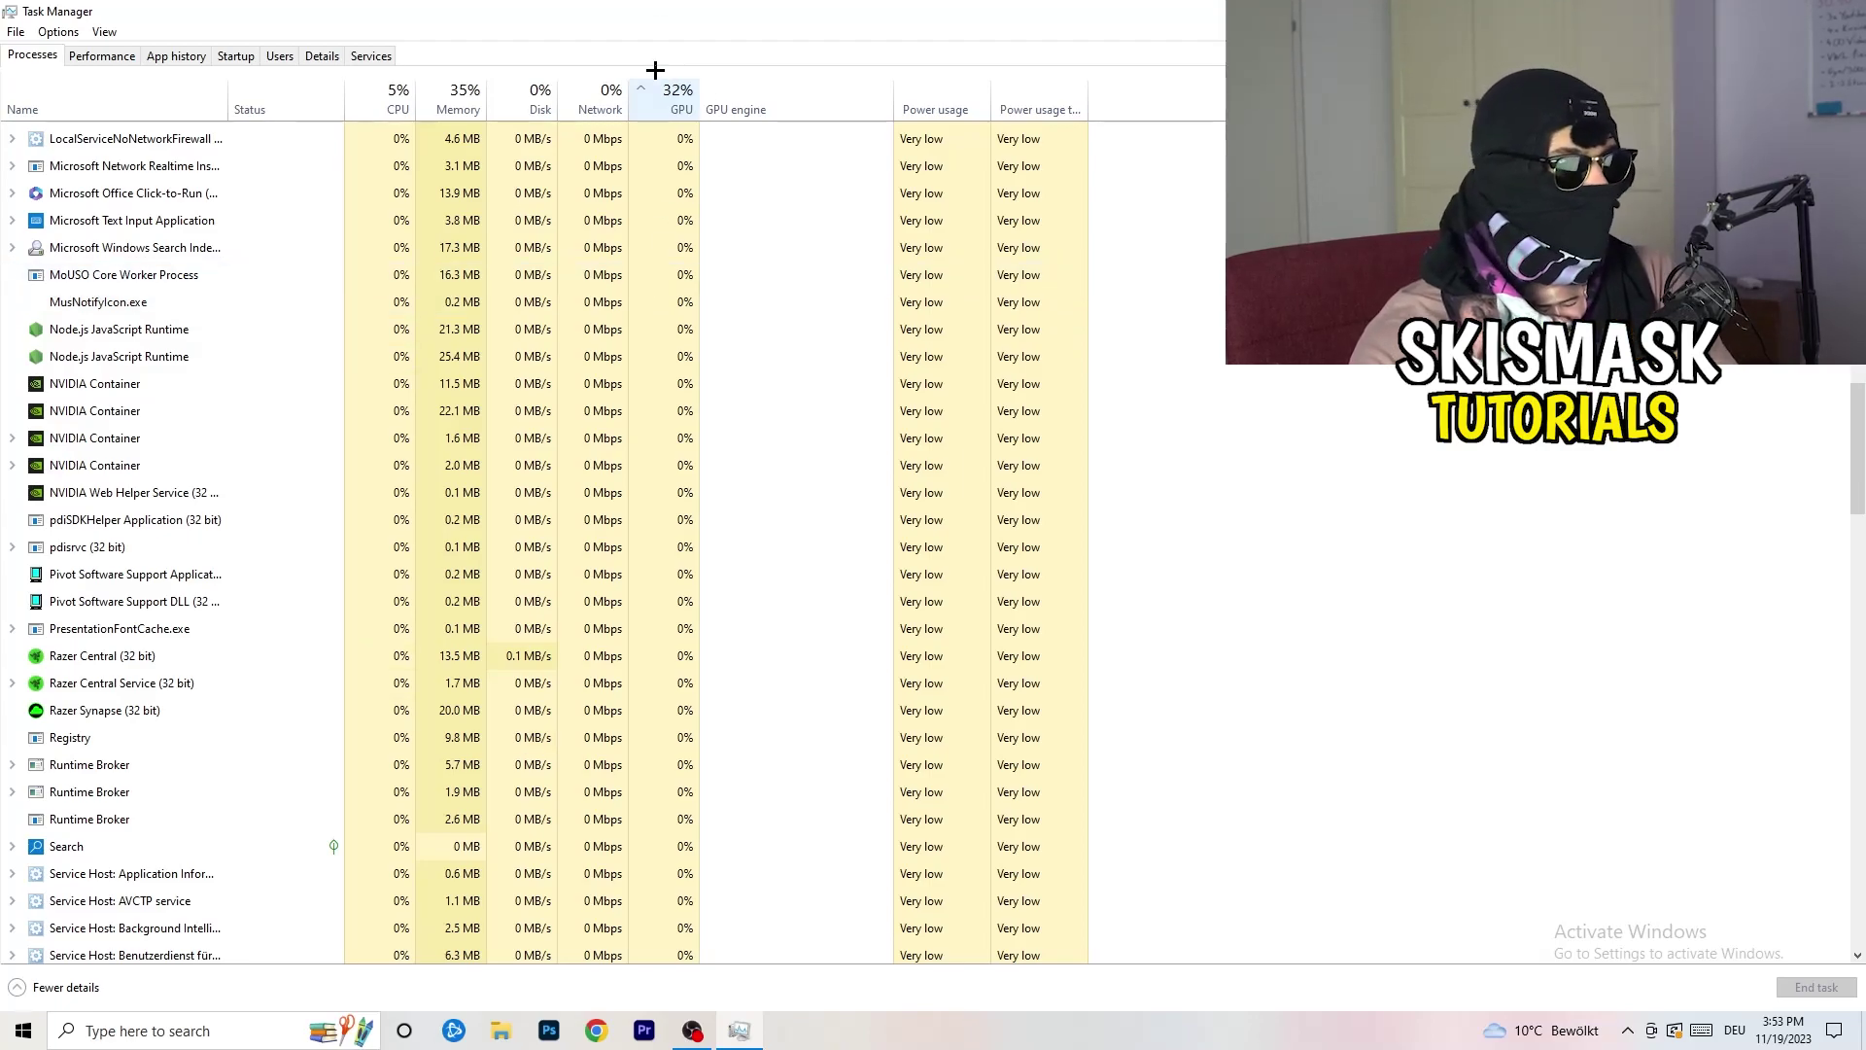
Show the task options for the Microsoft Windows Search process, and sort the list by CPU usage before closing Task Manager
{"action": "right_click", "coordinate": [632, 243]}
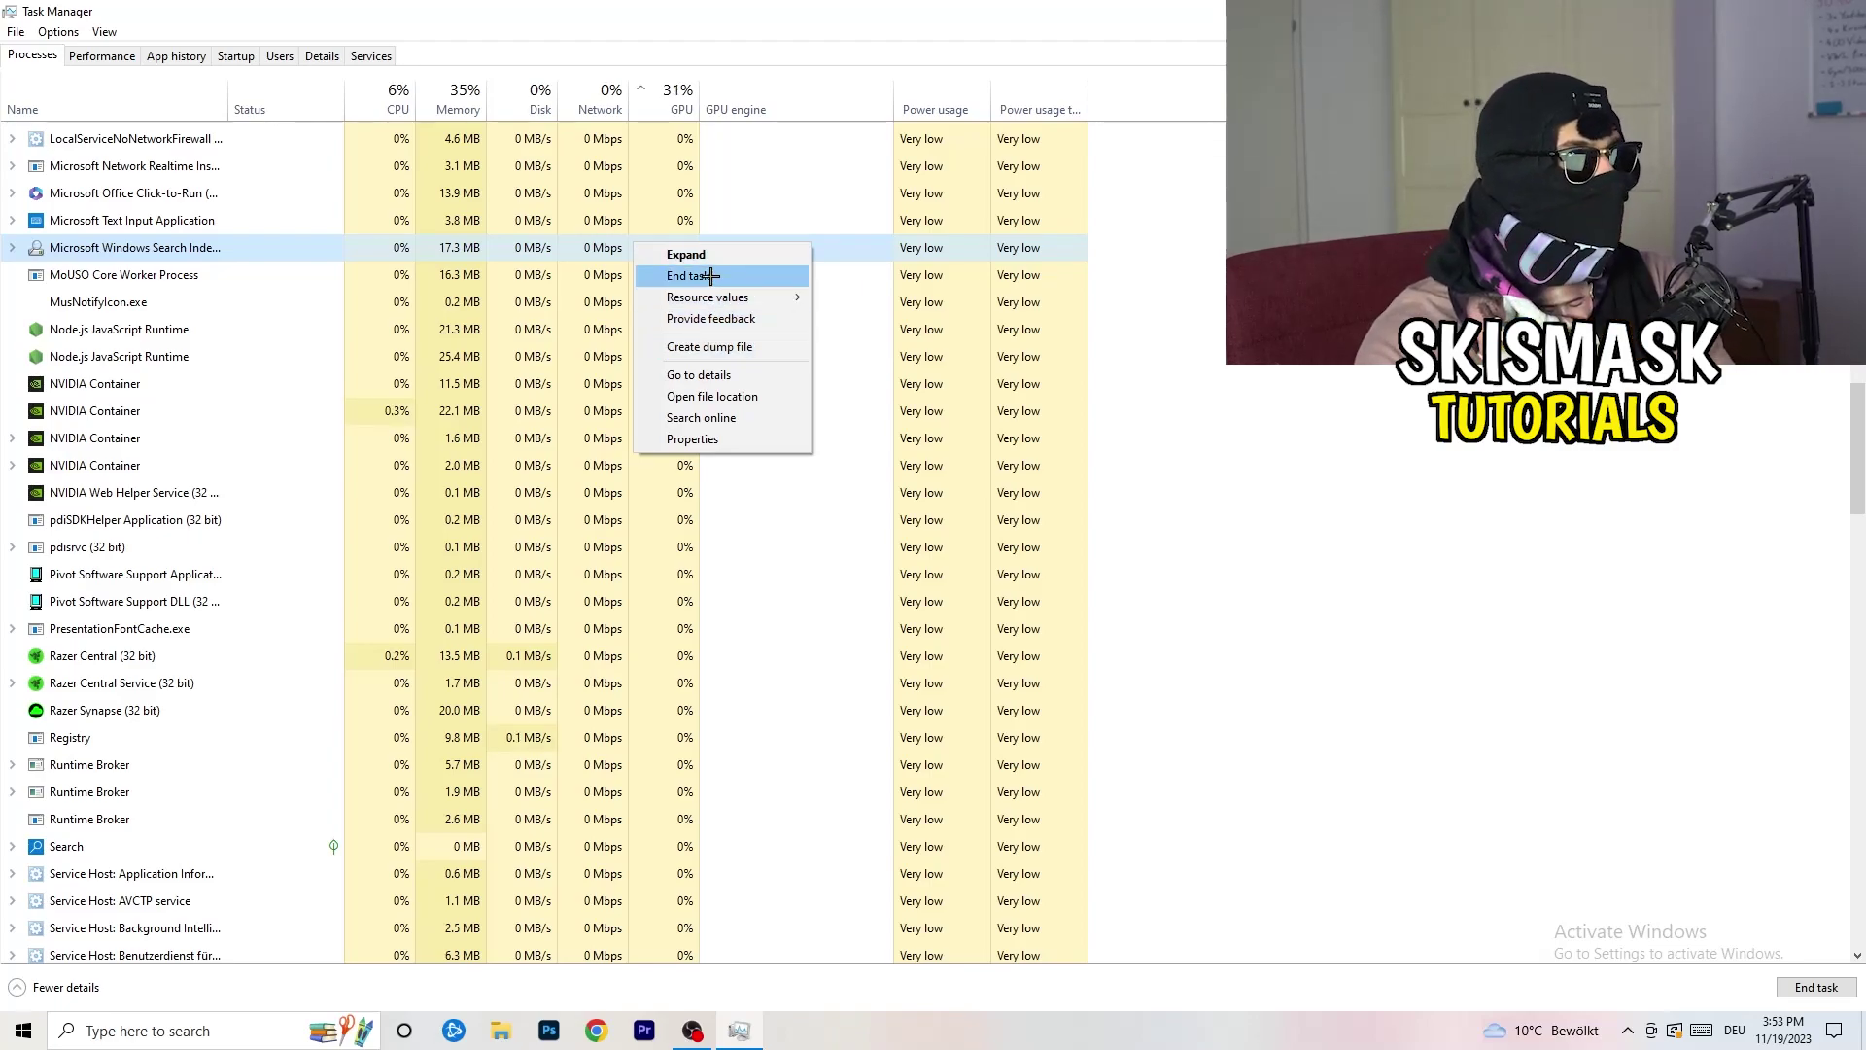
{"action": "left_click", "coordinate": [389, 97]}
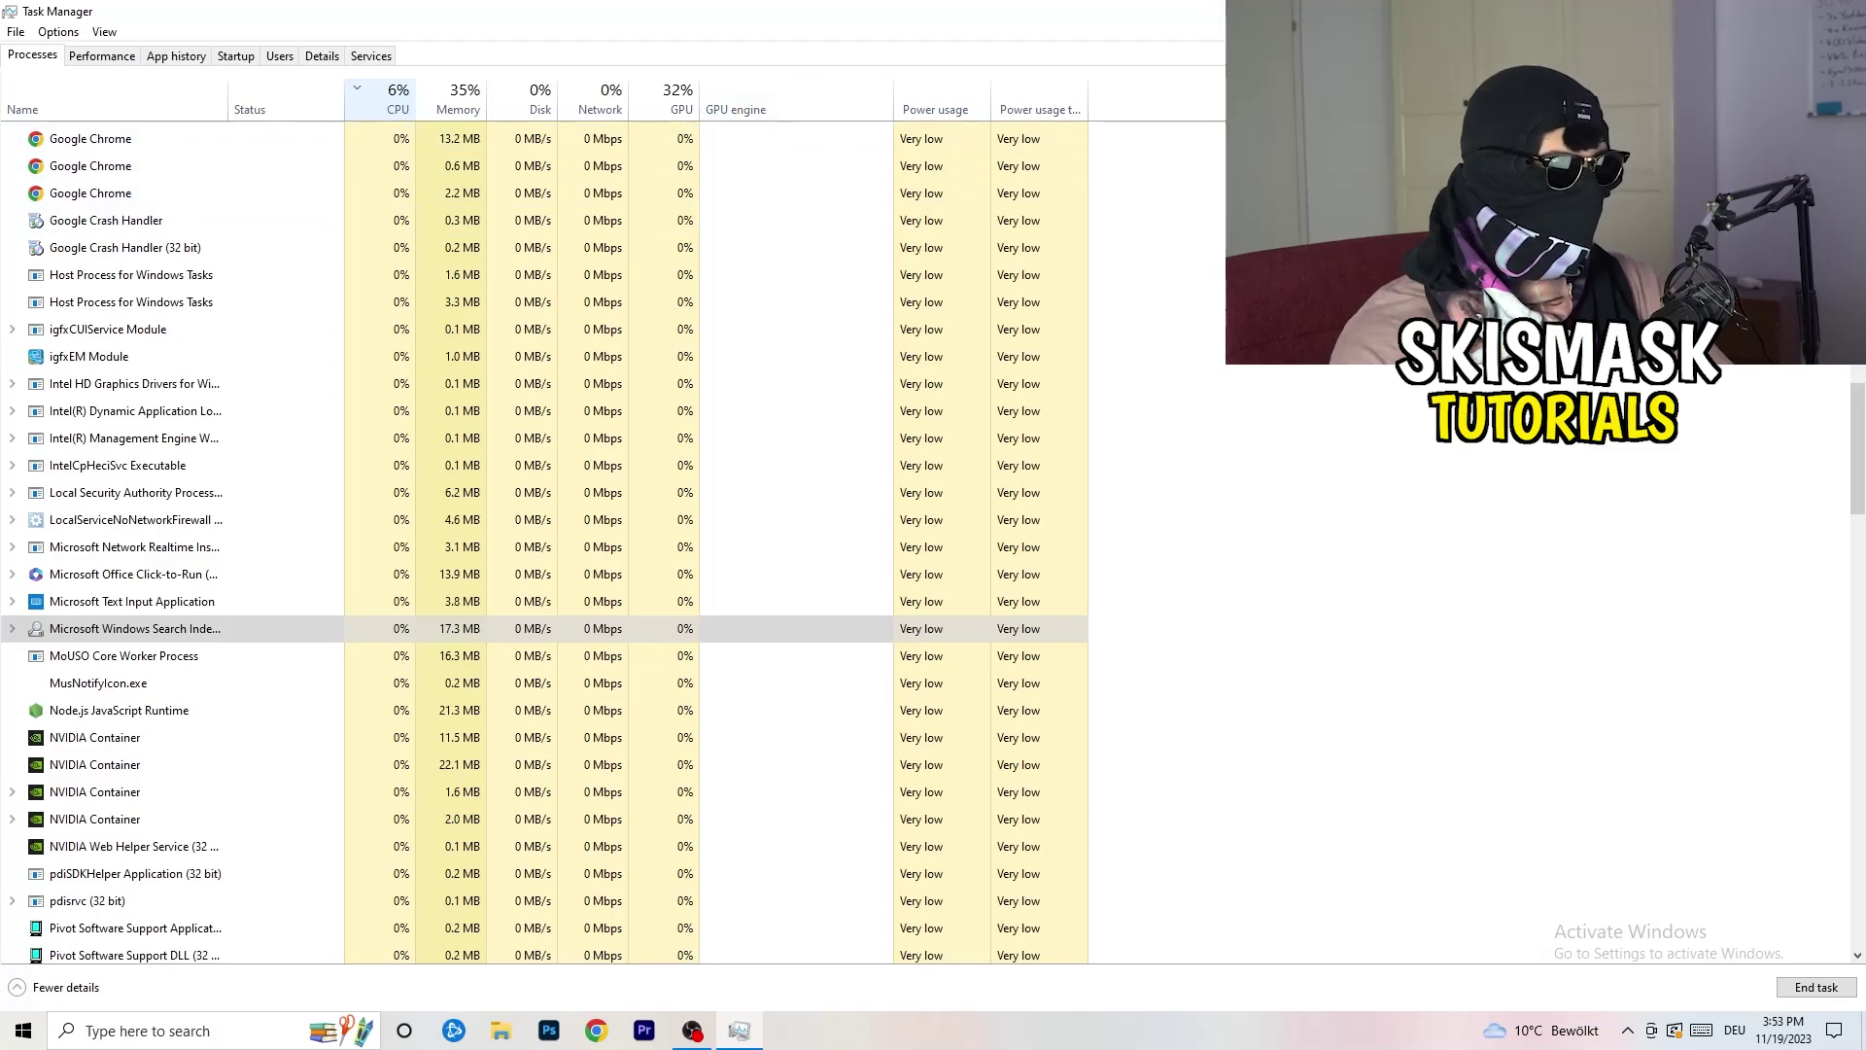
{"action": "key", "text": "alt+F4"}
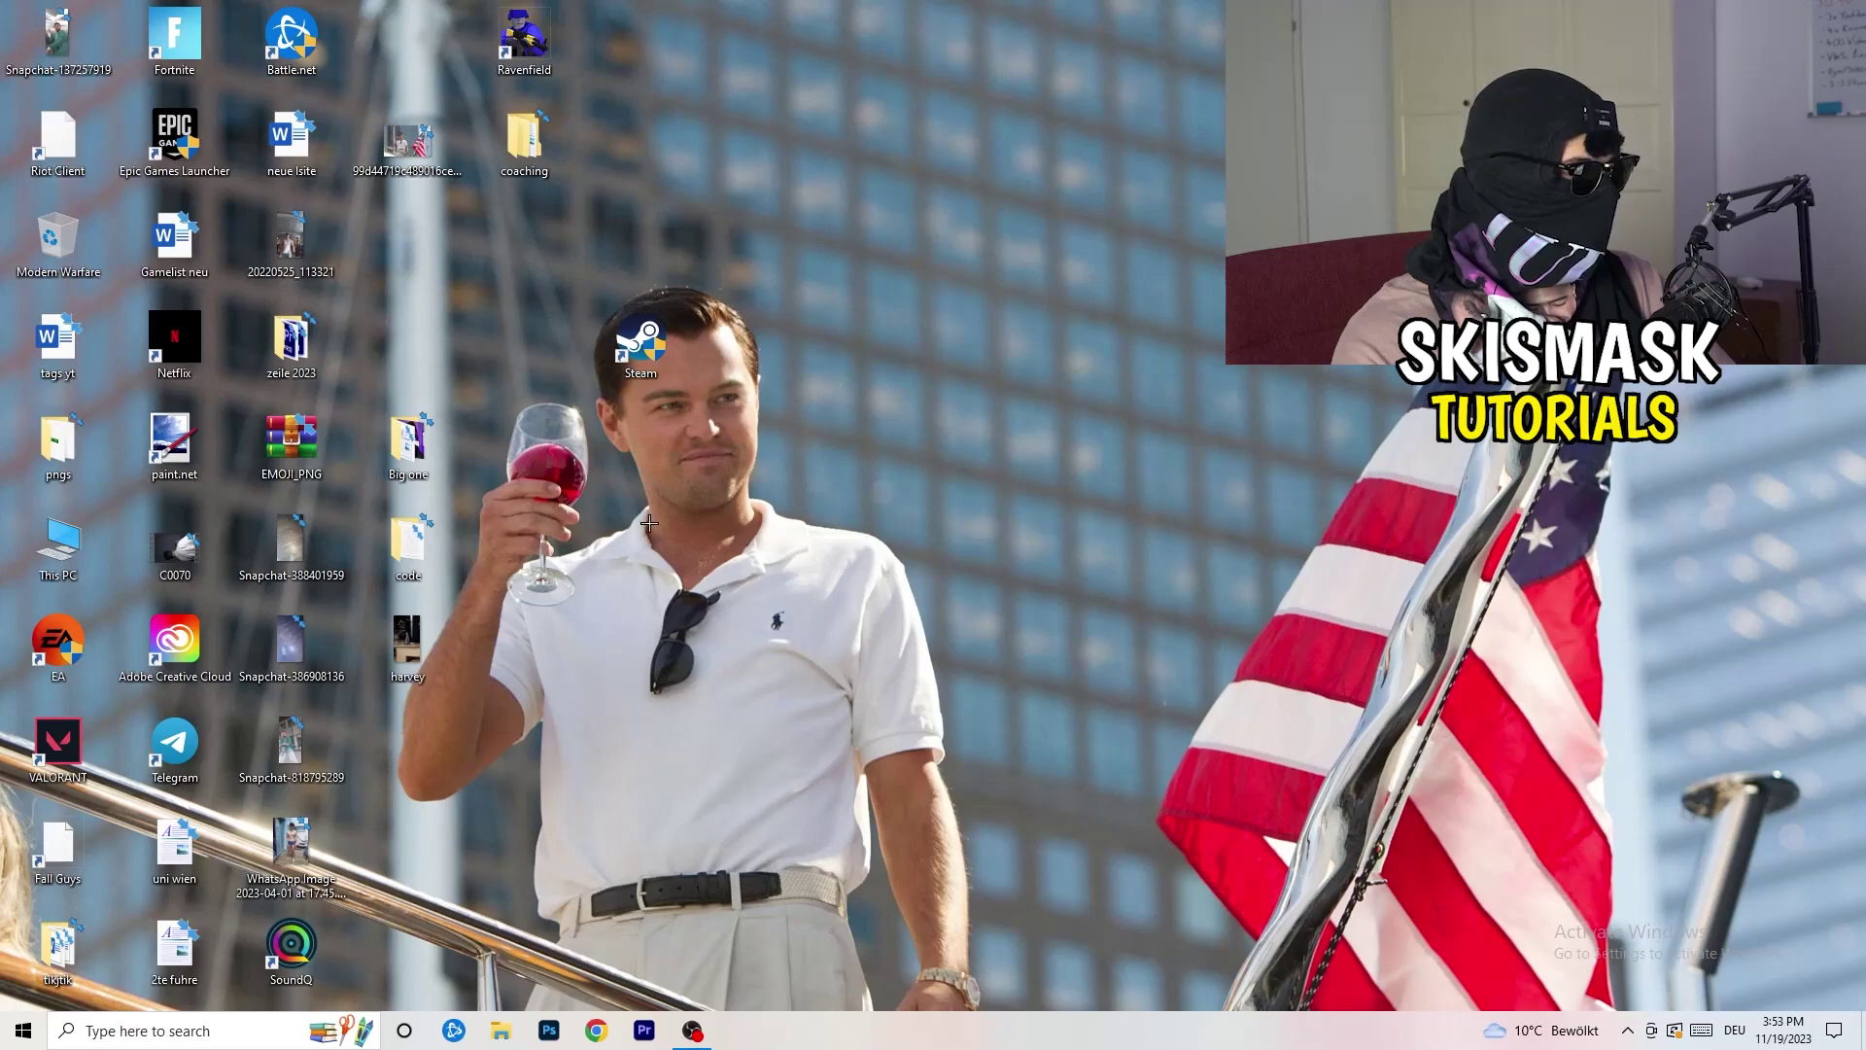
Open the Gaming section of Windows Settings on the Xbox Game Bar page
{"action": "left_click", "coordinate": [19, 1032]}
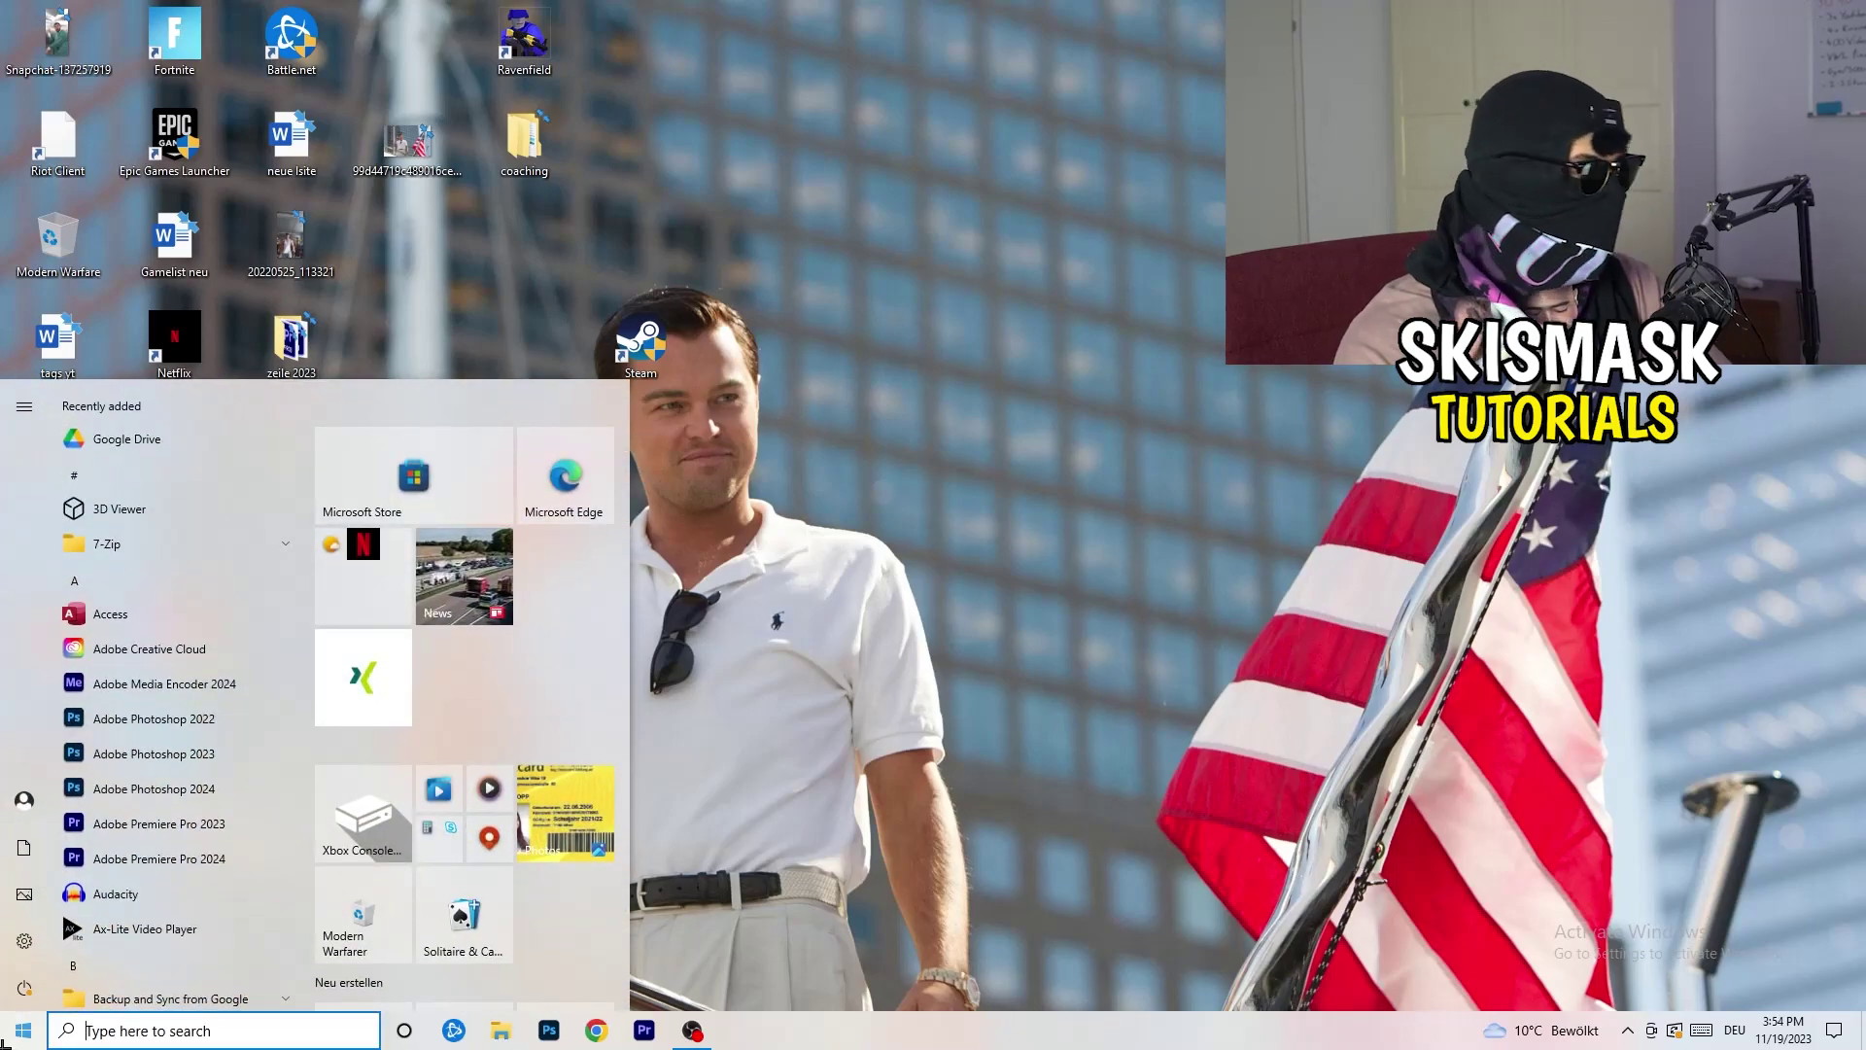
{"action": "left_click", "coordinate": [23, 942]}
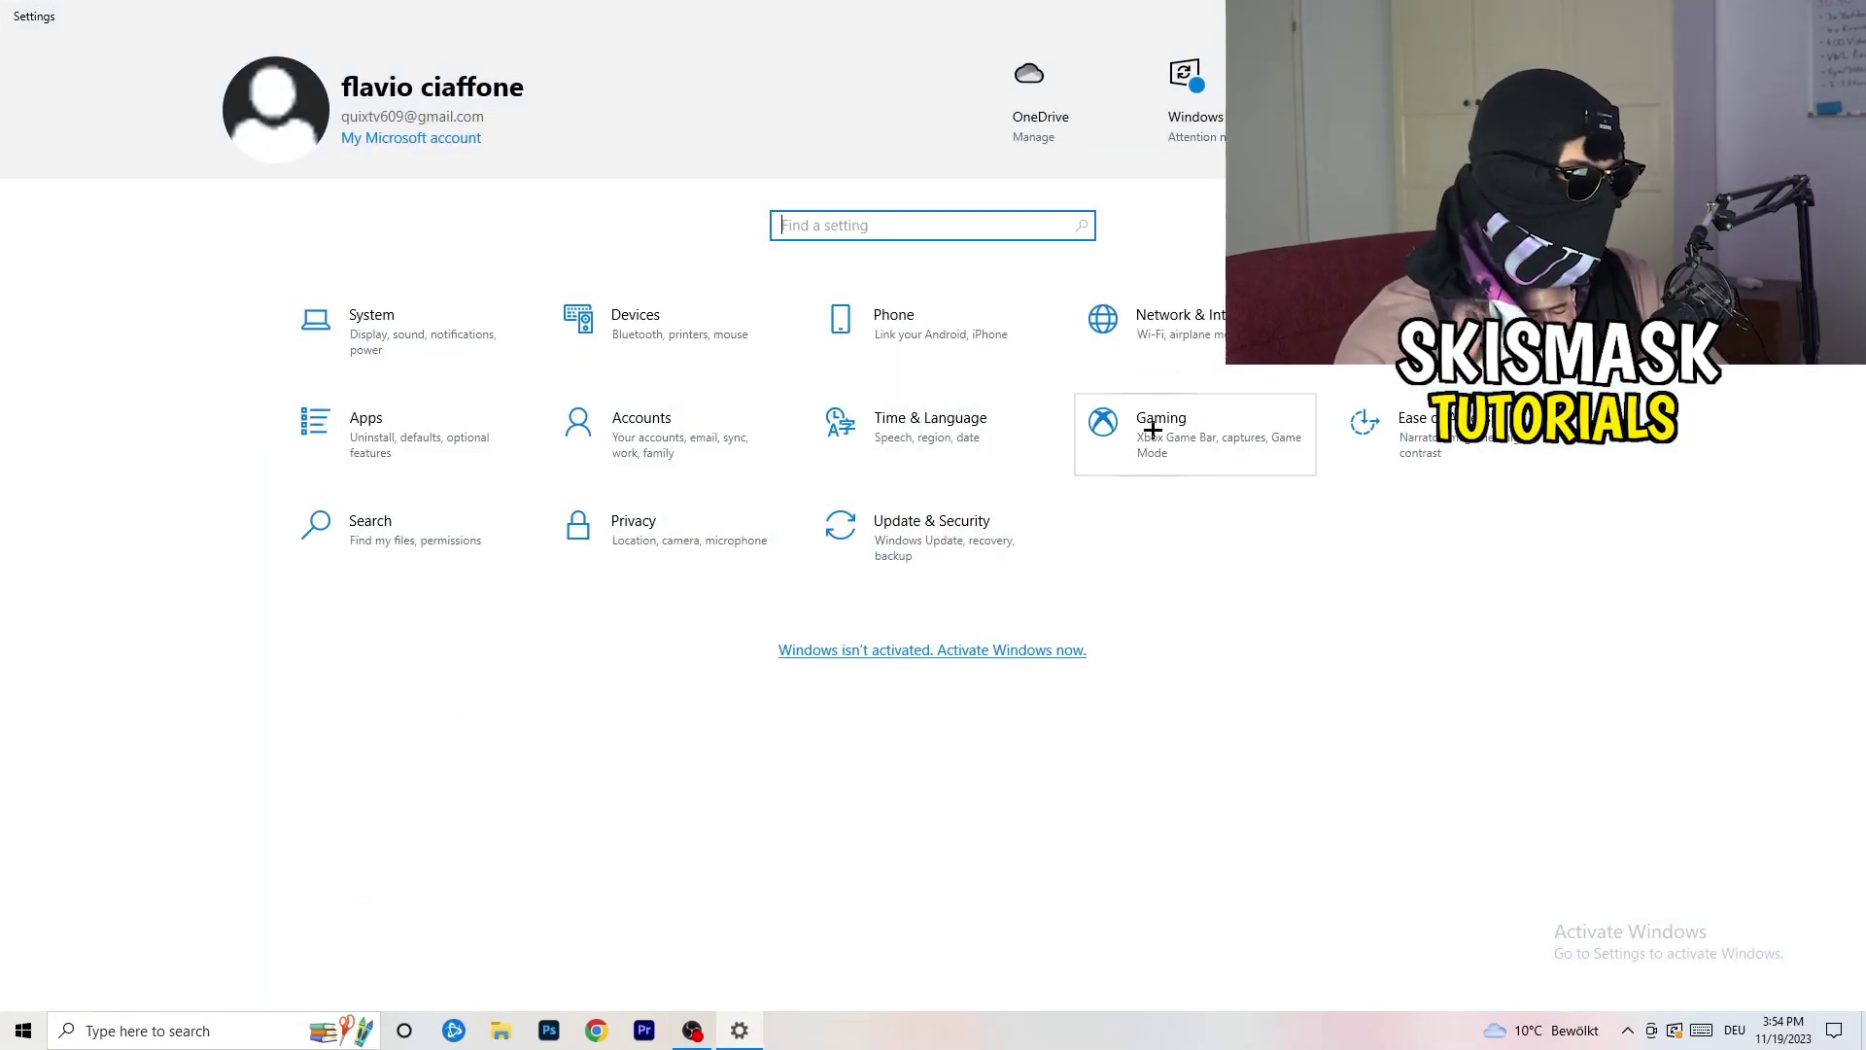
{"action": "left_click", "coordinate": [1104, 422]}
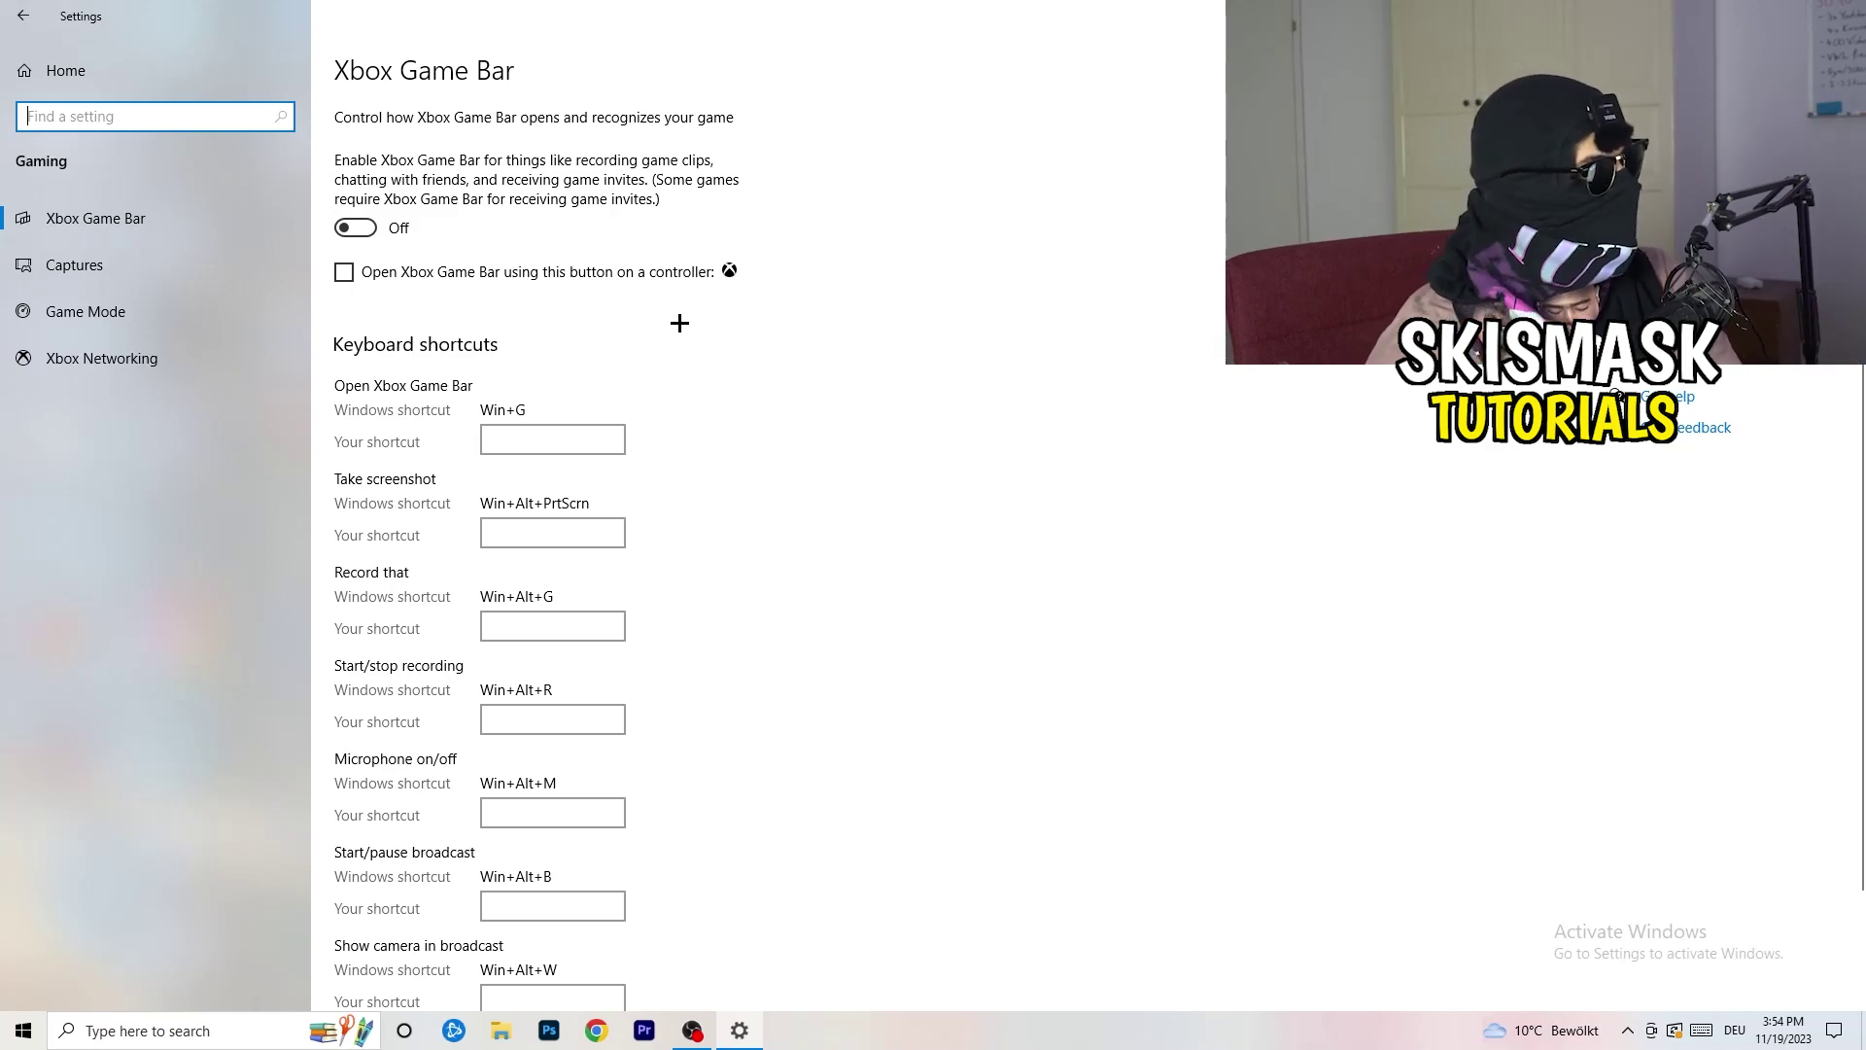
Review the Captures settings for background recording, audio and video, and check the Game Mode setting
{"action": "left_click", "coordinate": [165, 255]}
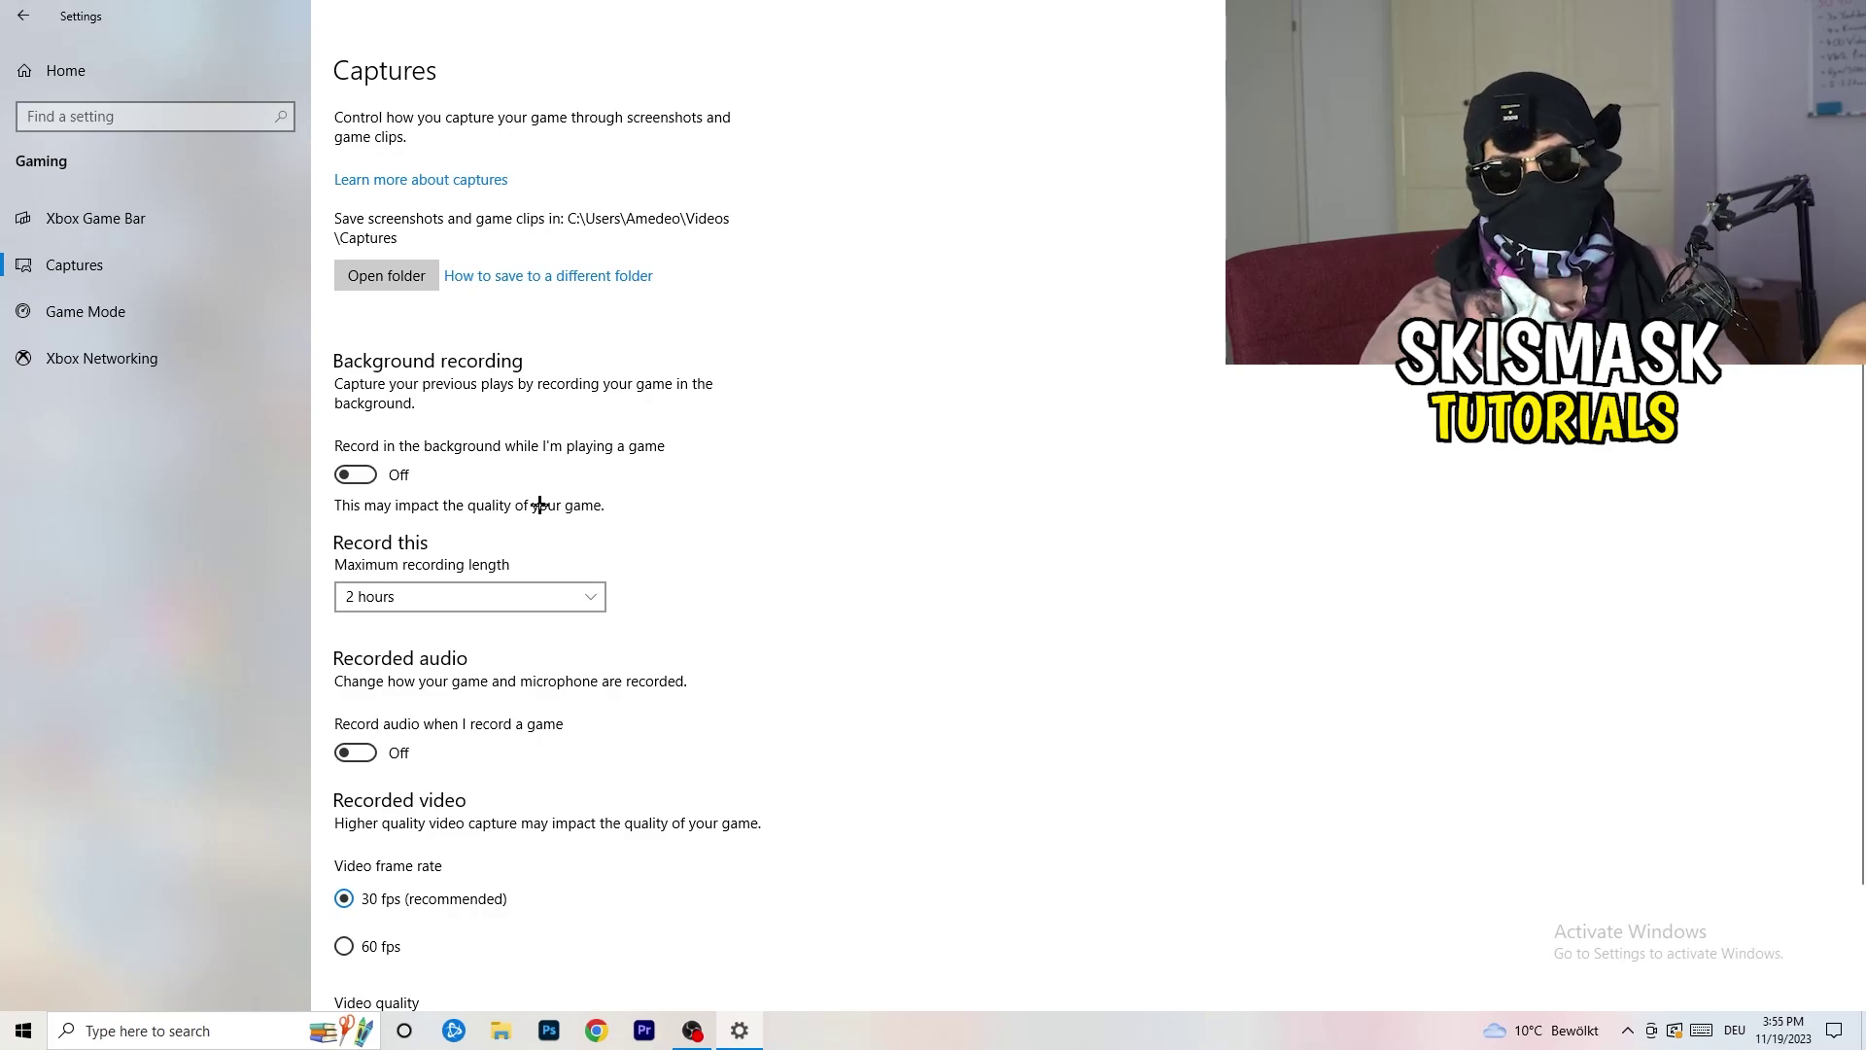
{"action": "scroll", "coordinate": [537, 502], "scroll_direction": "down", "scroll_amount": 1}
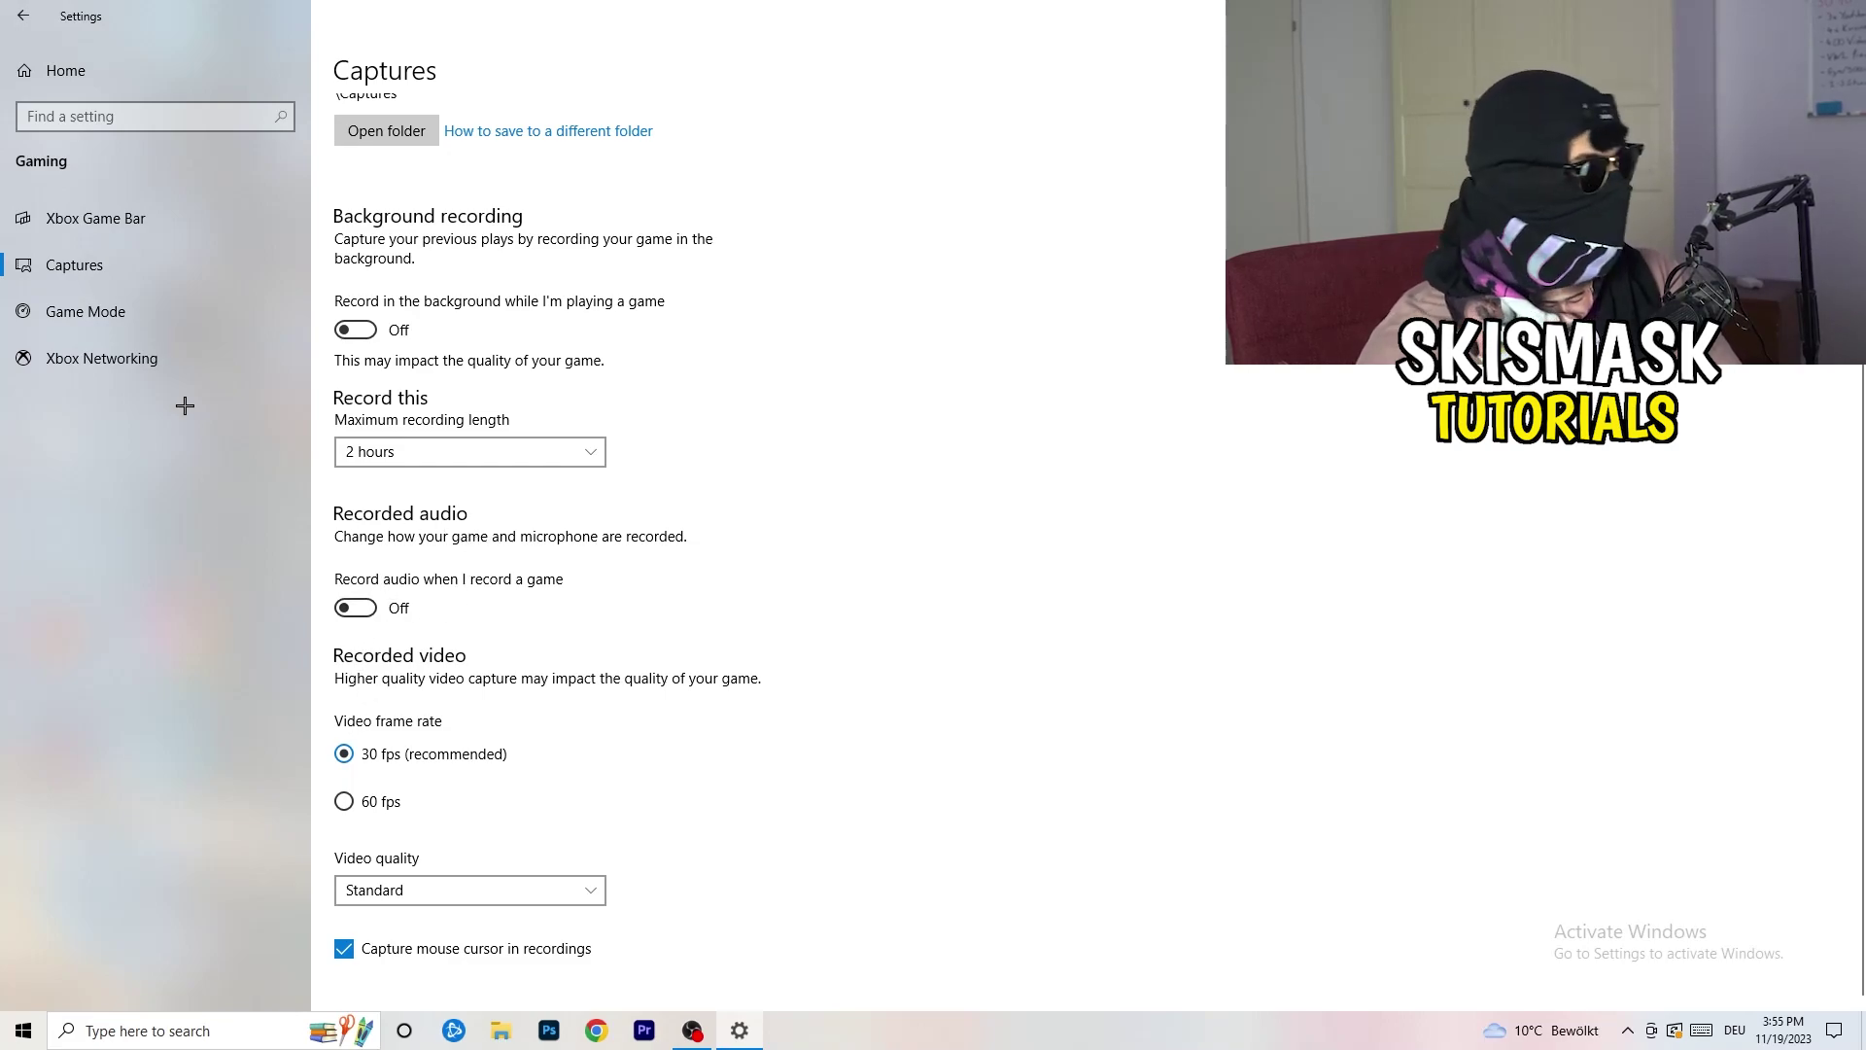
{"action": "left_click", "coordinate": [44, 310]}
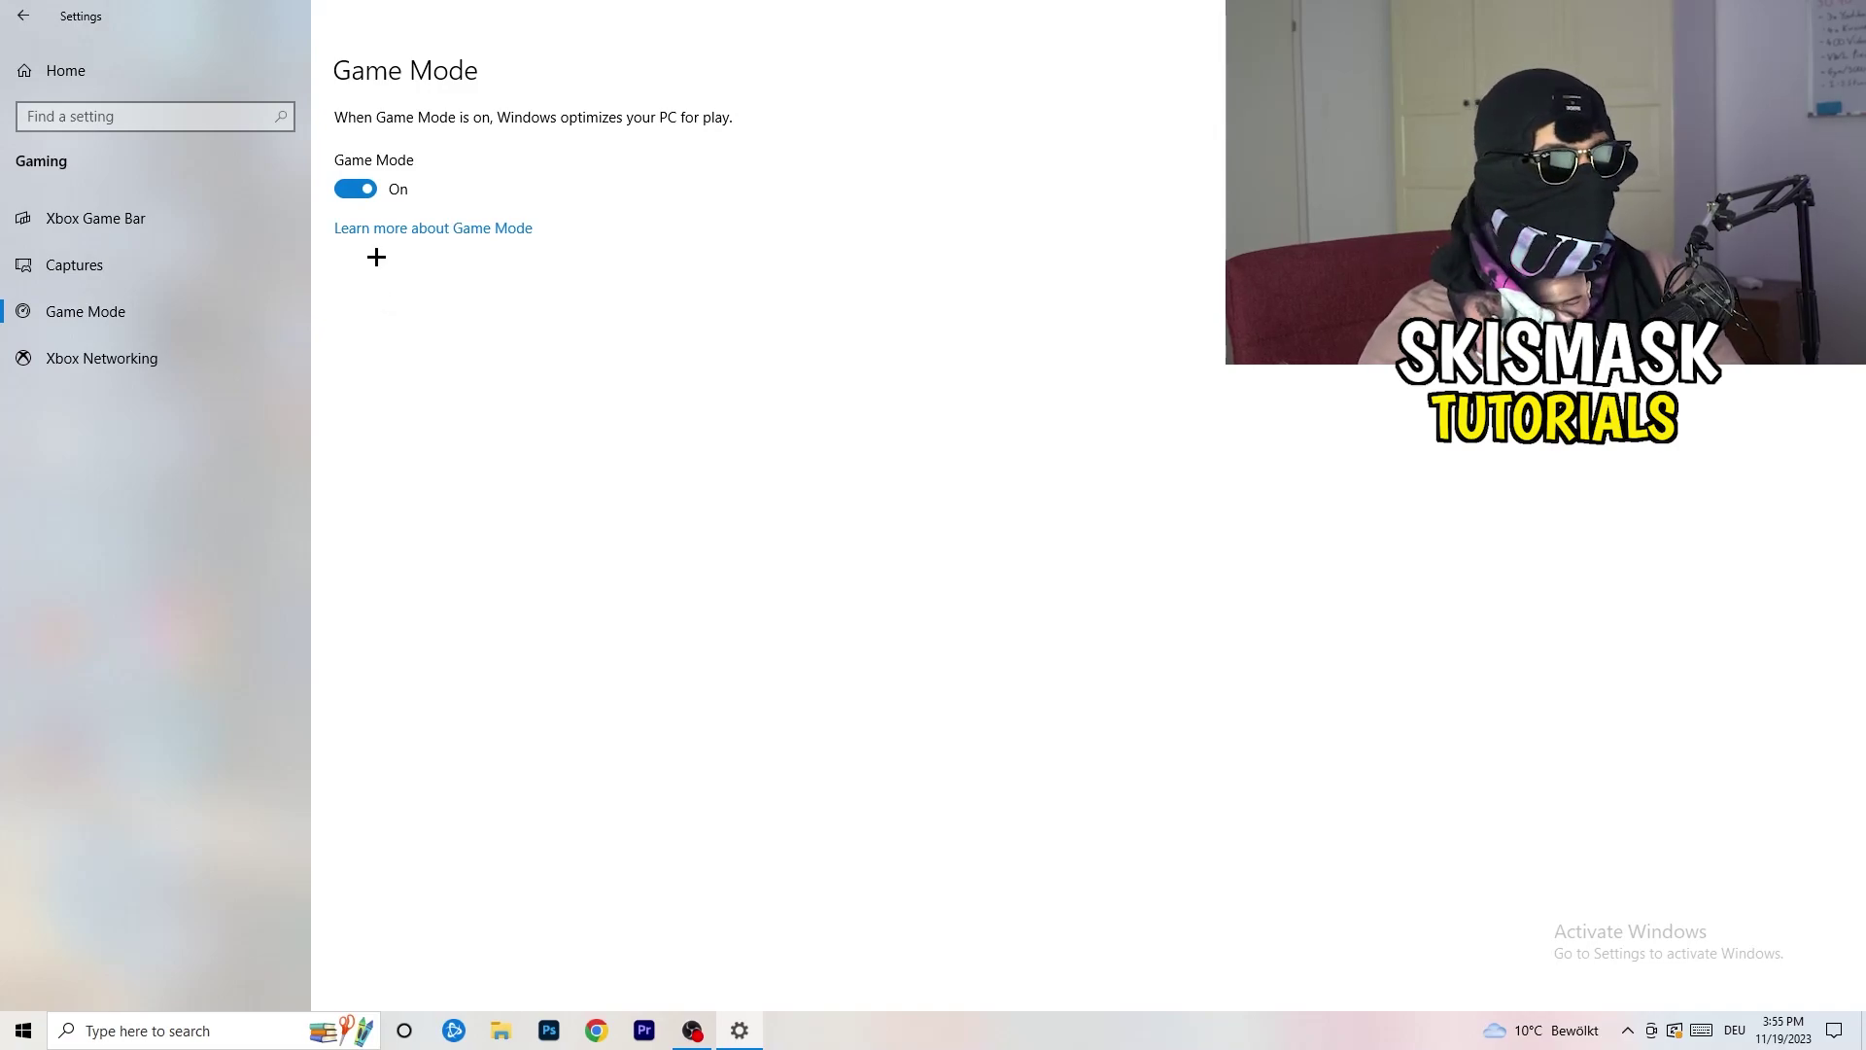
Check the update status in the Update & Security settings, moving the window aside to view the desktop before maximizing it again
{"action": "left_click", "coordinate": [24, 16]}
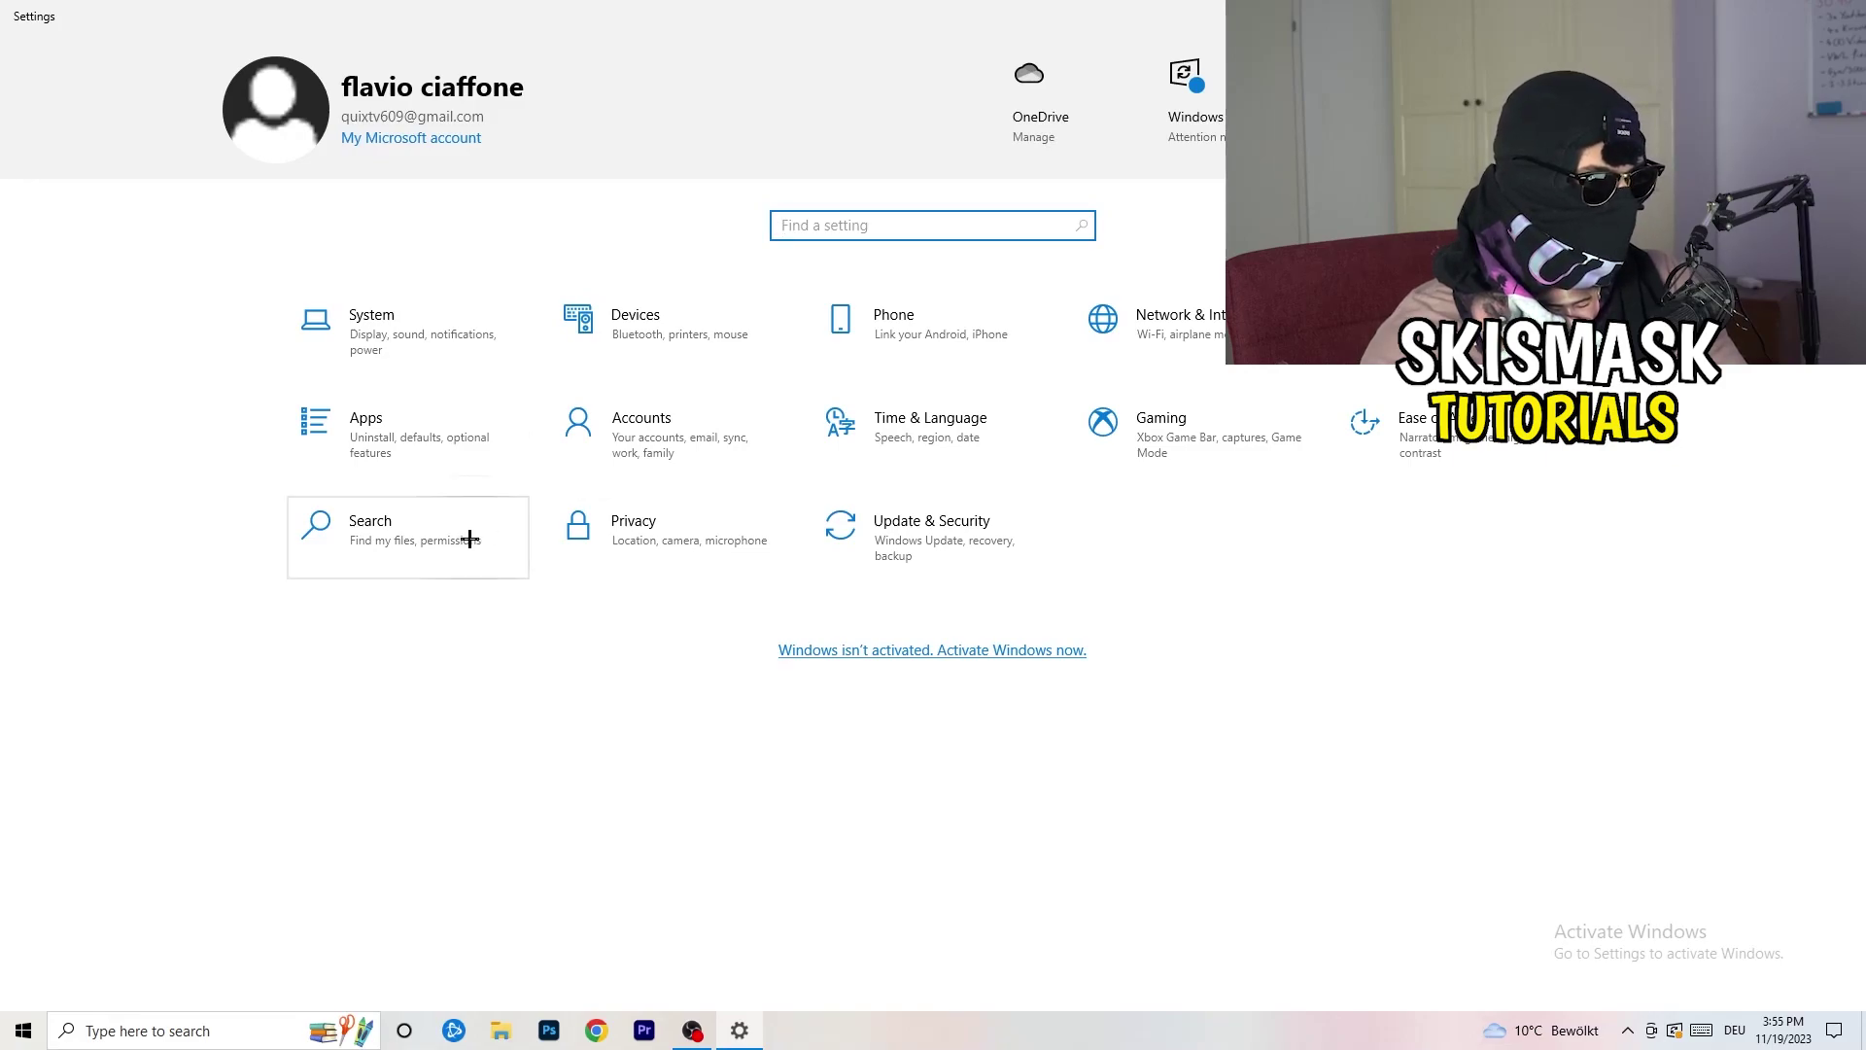
{"action": "left_click", "coordinate": [962, 569]}
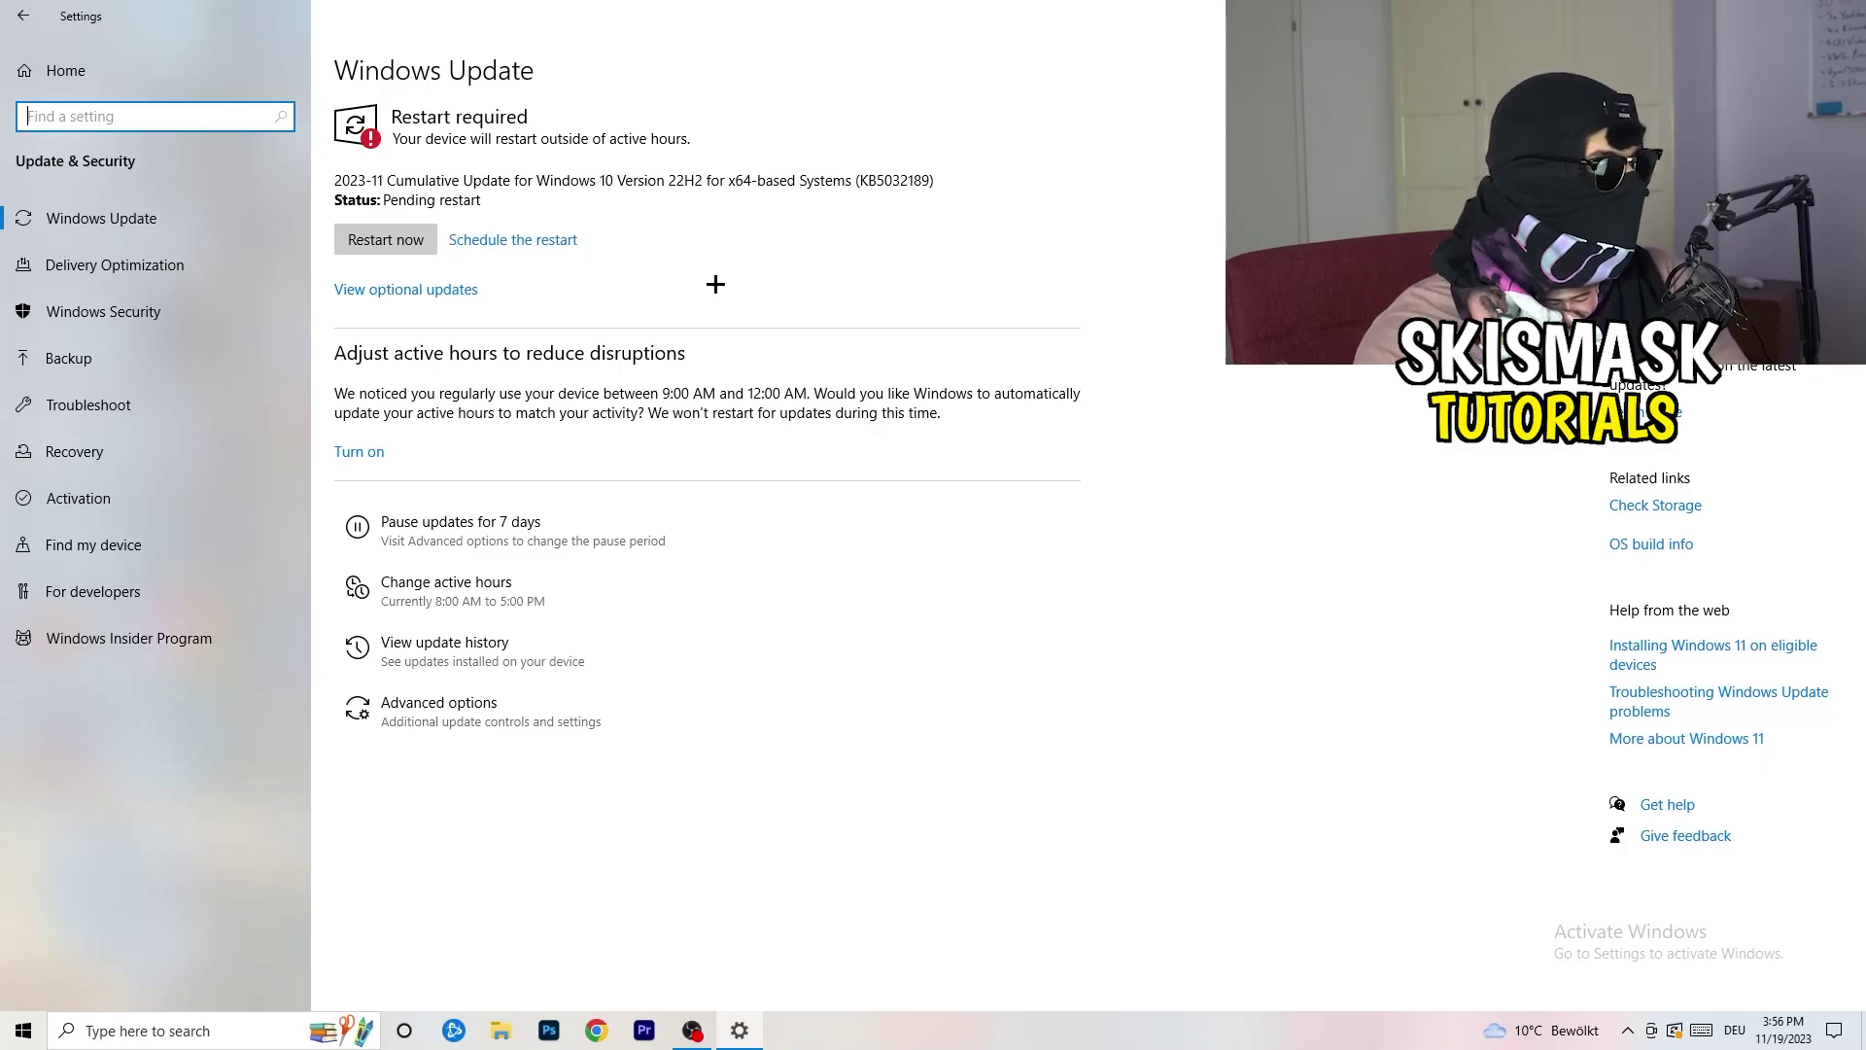
{"action": "left_click_drag", "start_coordinate": [971, 14], "coordinate": [305, 721]}
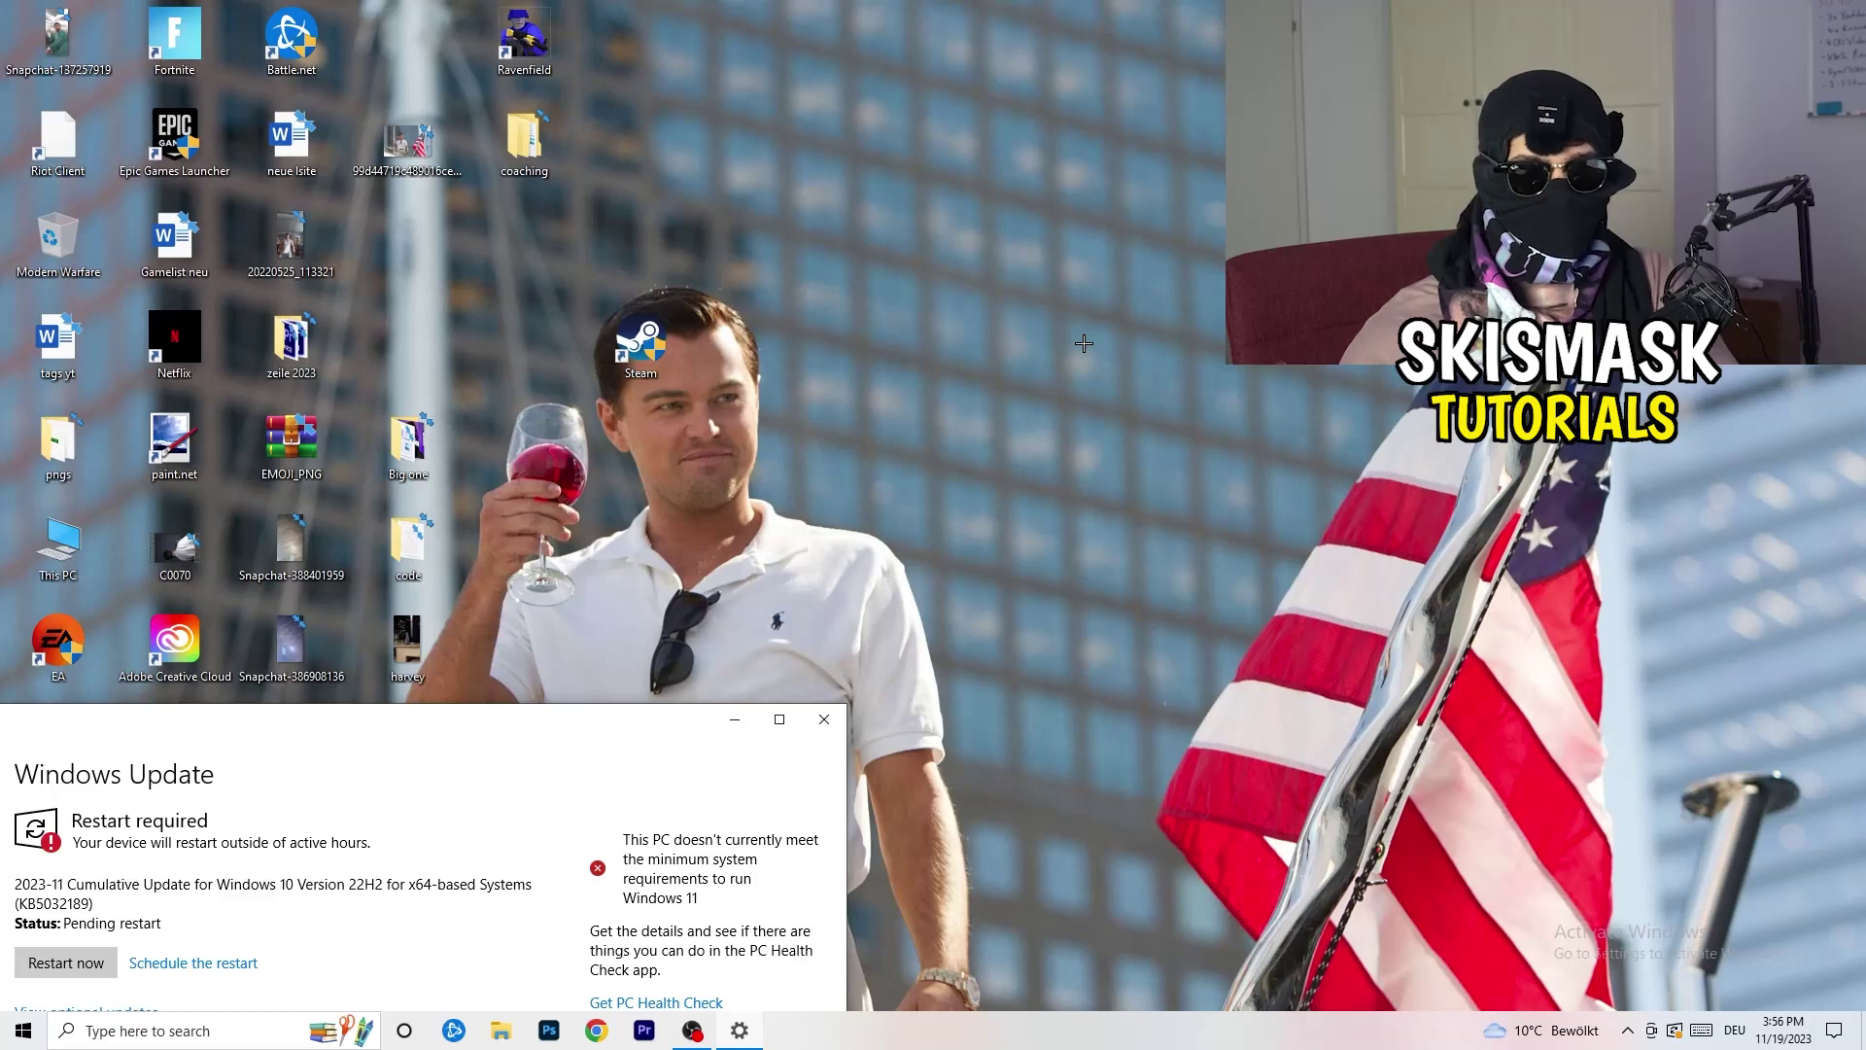
{"action": "left_click", "coordinate": [779, 719]}
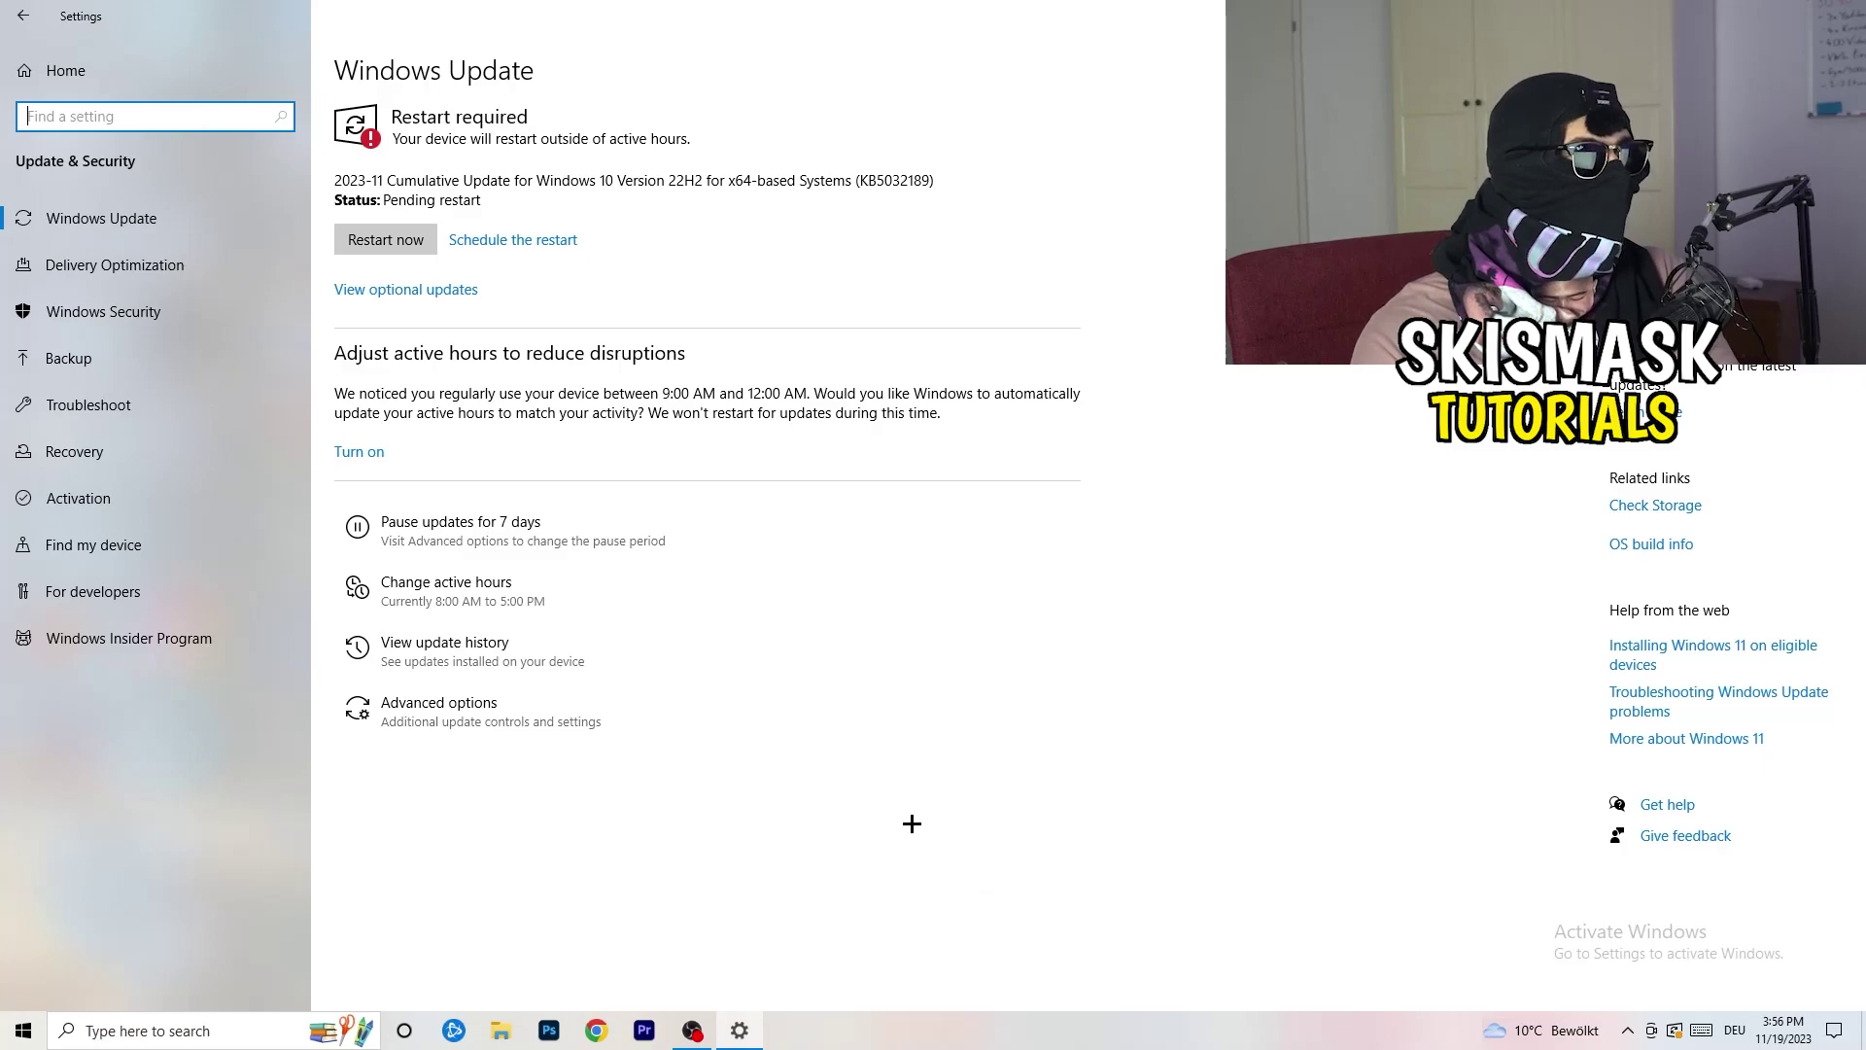
Review the System display settings and show the scaling options for text and apps, leaving 100% (Recommended) selected
{"action": "left_click", "coordinate": [48, 86]}
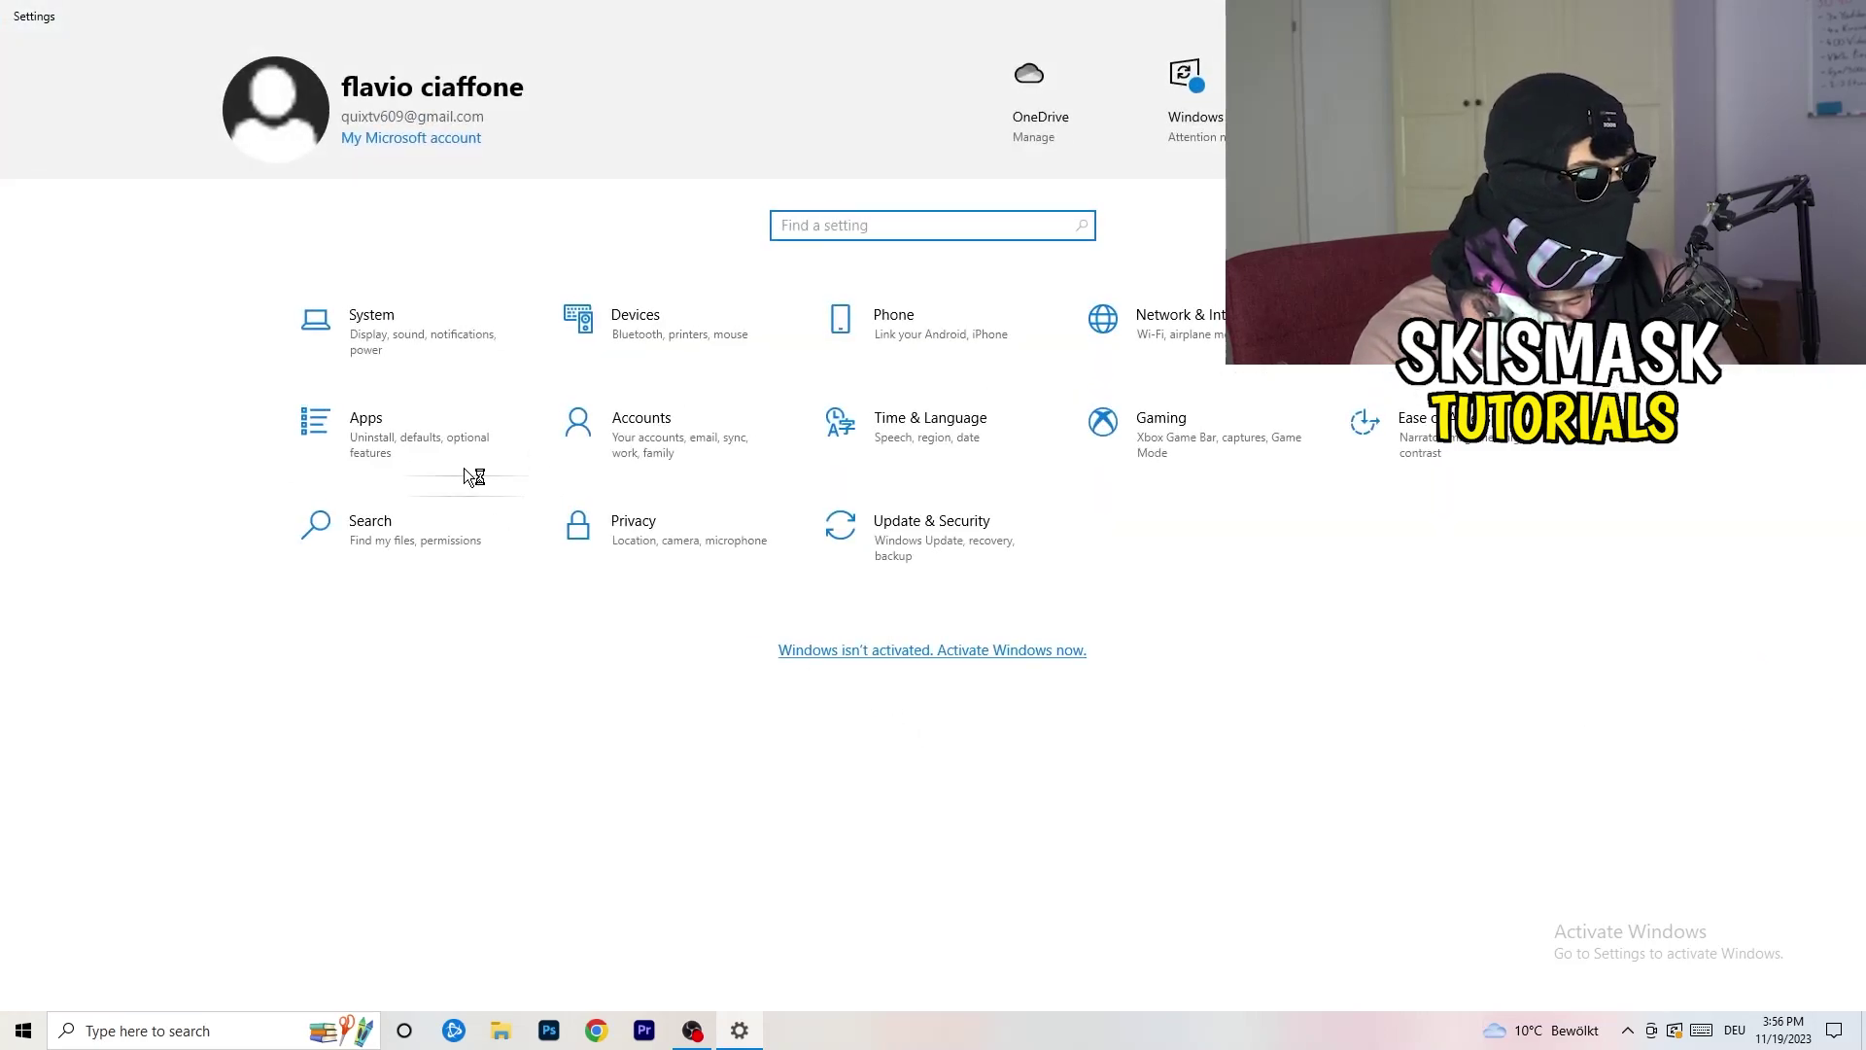
{"action": "left_click", "coordinate": [389, 330]}
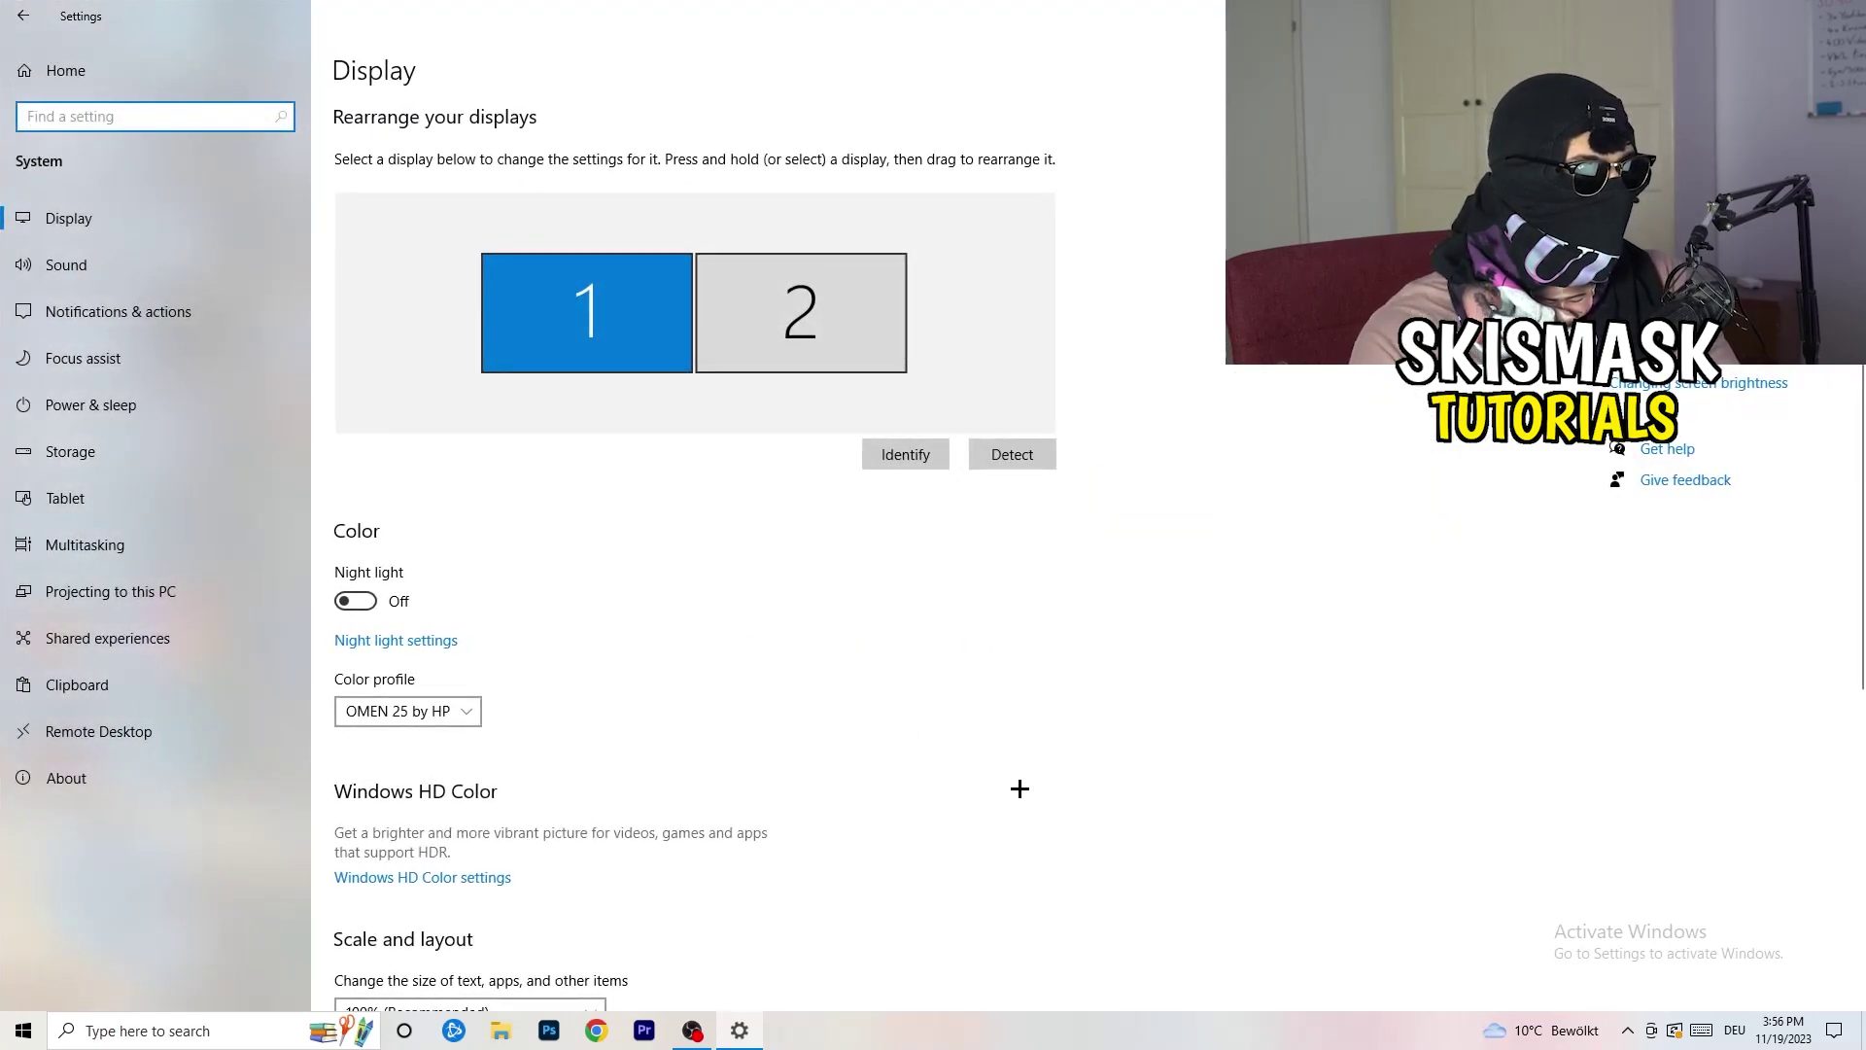
{"action": "left_click", "coordinate": [355, 75]}
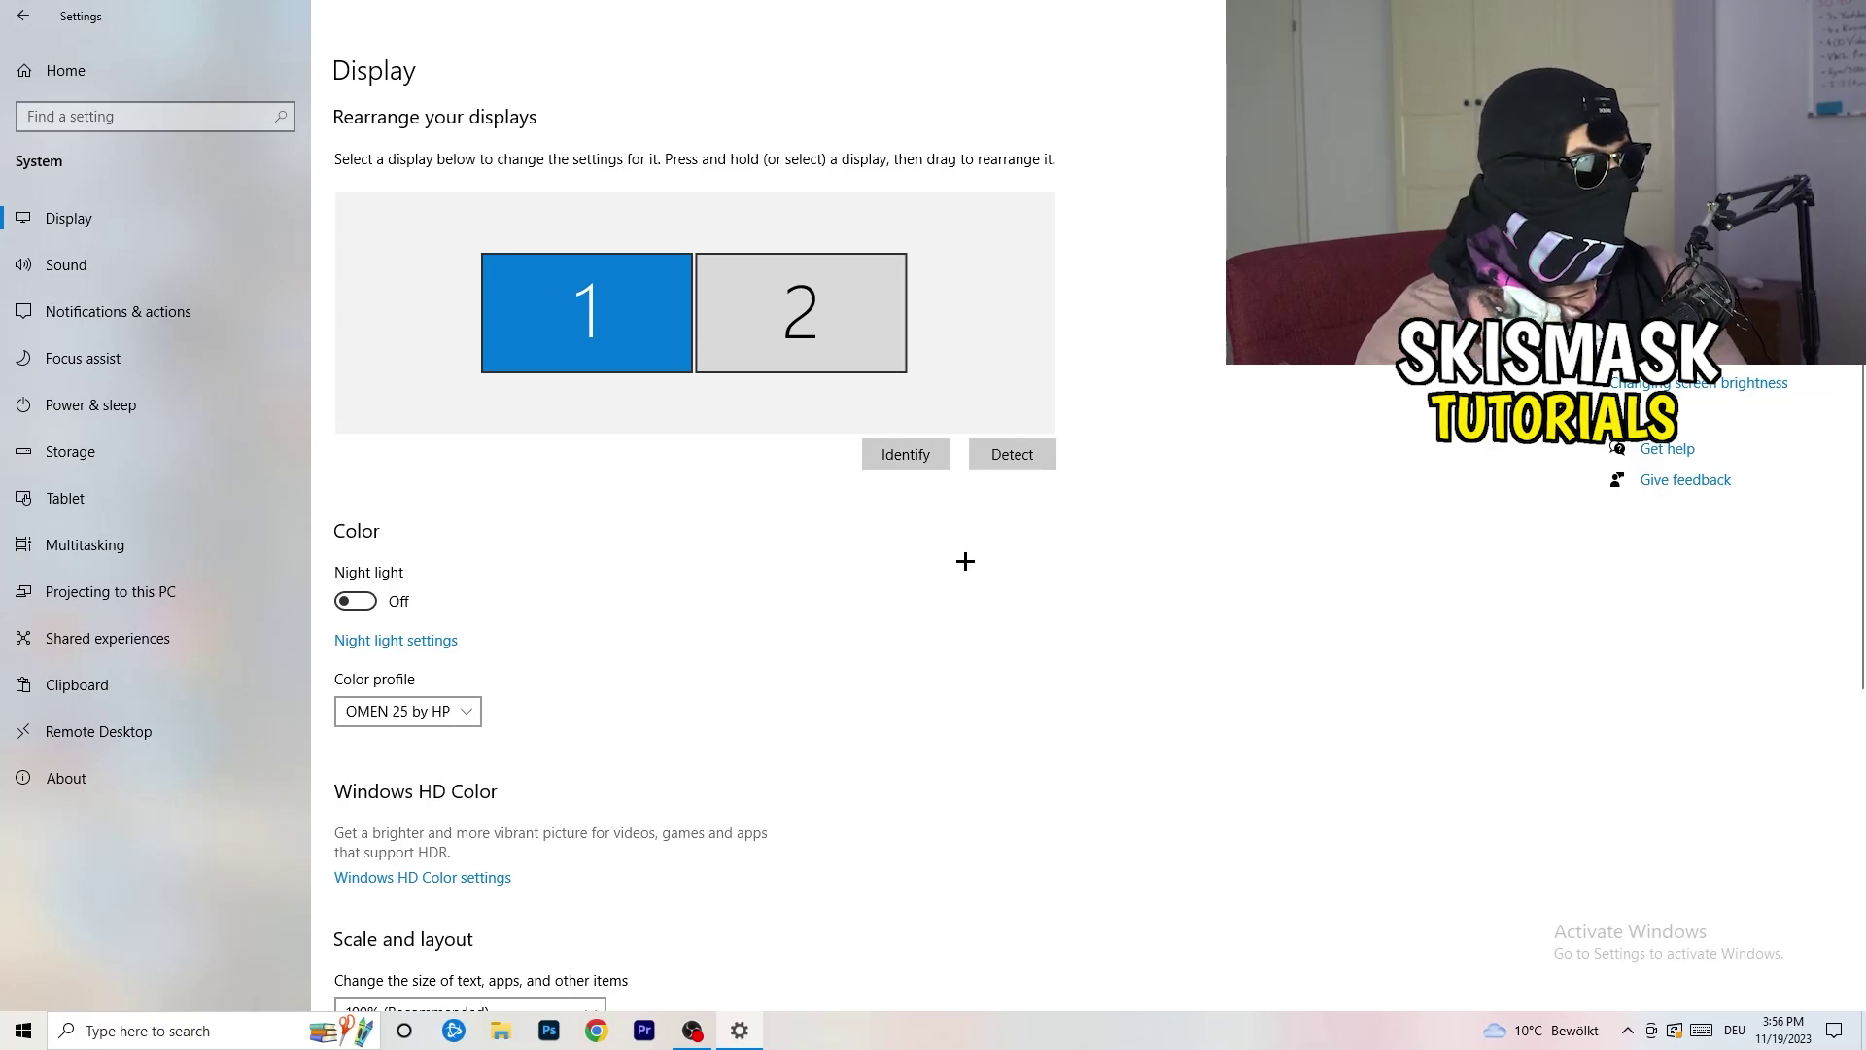
{"action": "scroll", "coordinate": [730, 490], "scroll_direction": "down", "scroll_amount": 3}
{"action": "scroll", "coordinate": [730, 490], "scroll_direction": "down", "scroll_amount": 2}
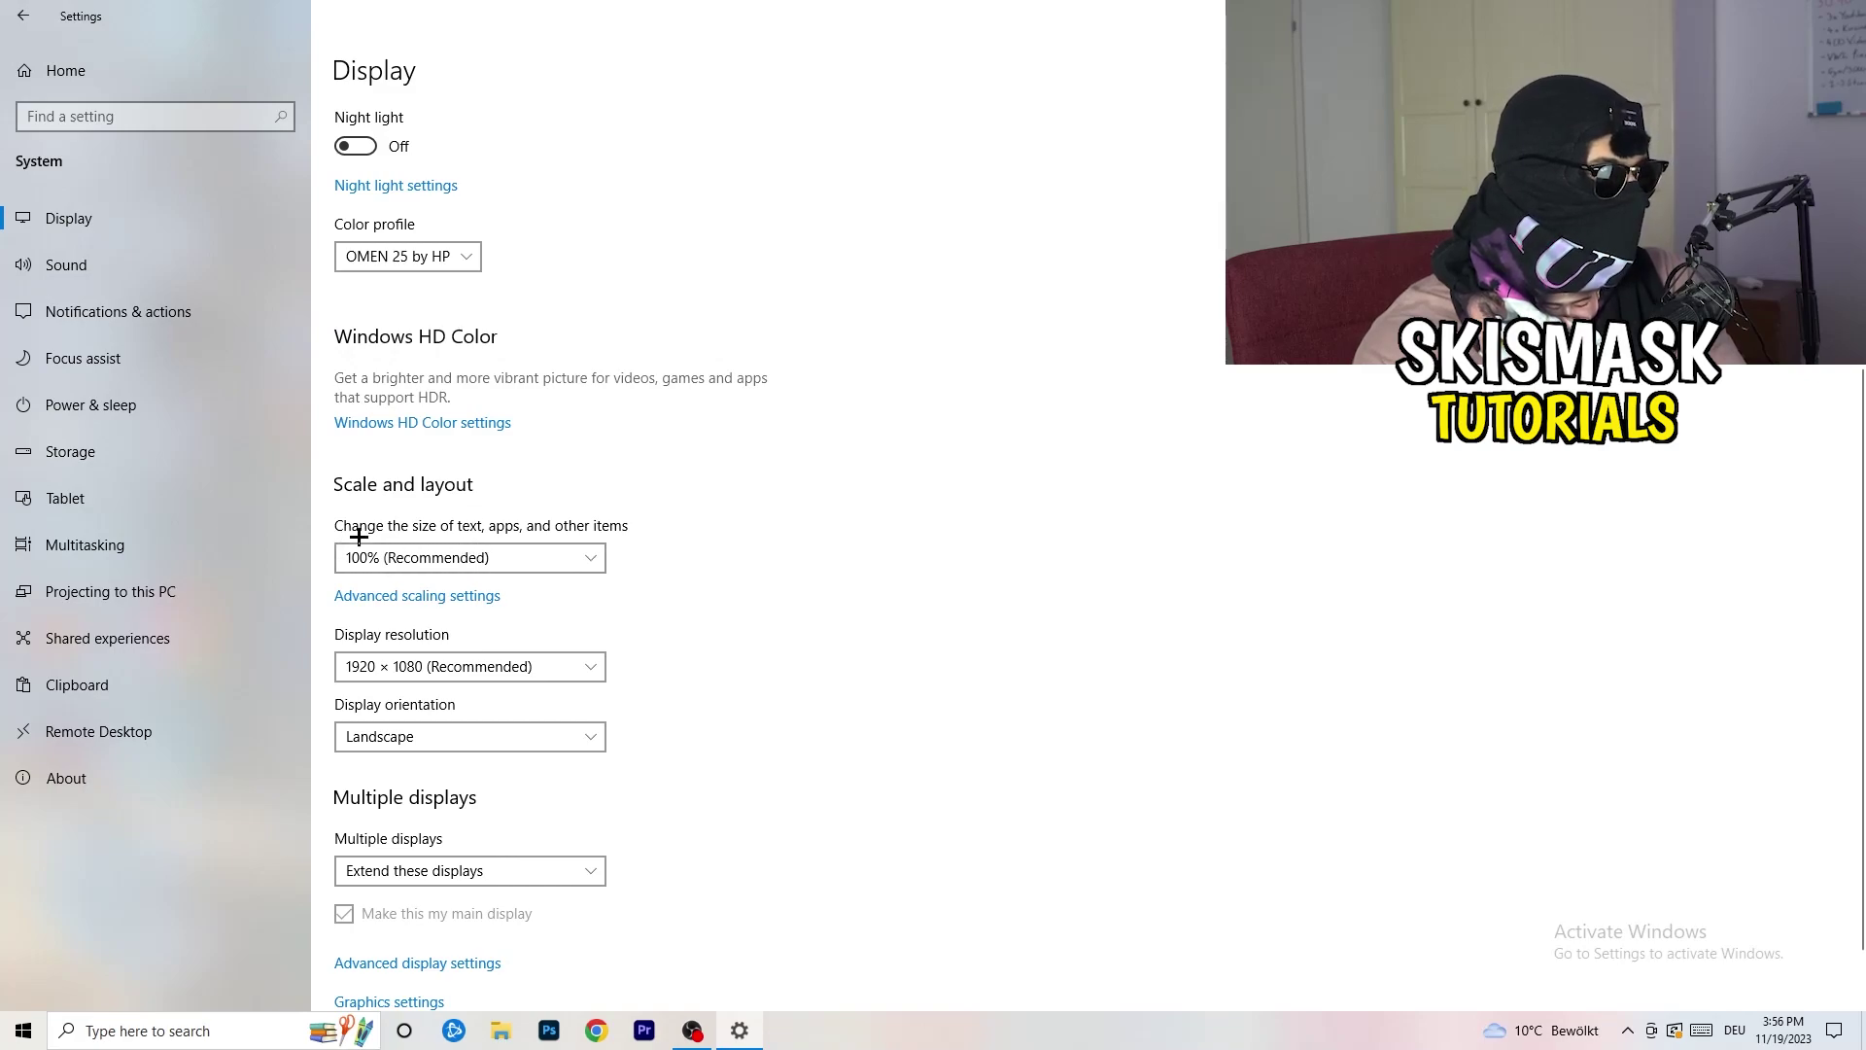
{"action": "left_click", "coordinate": [557, 559]}
{"action": "left_click", "coordinate": [908, 478]}
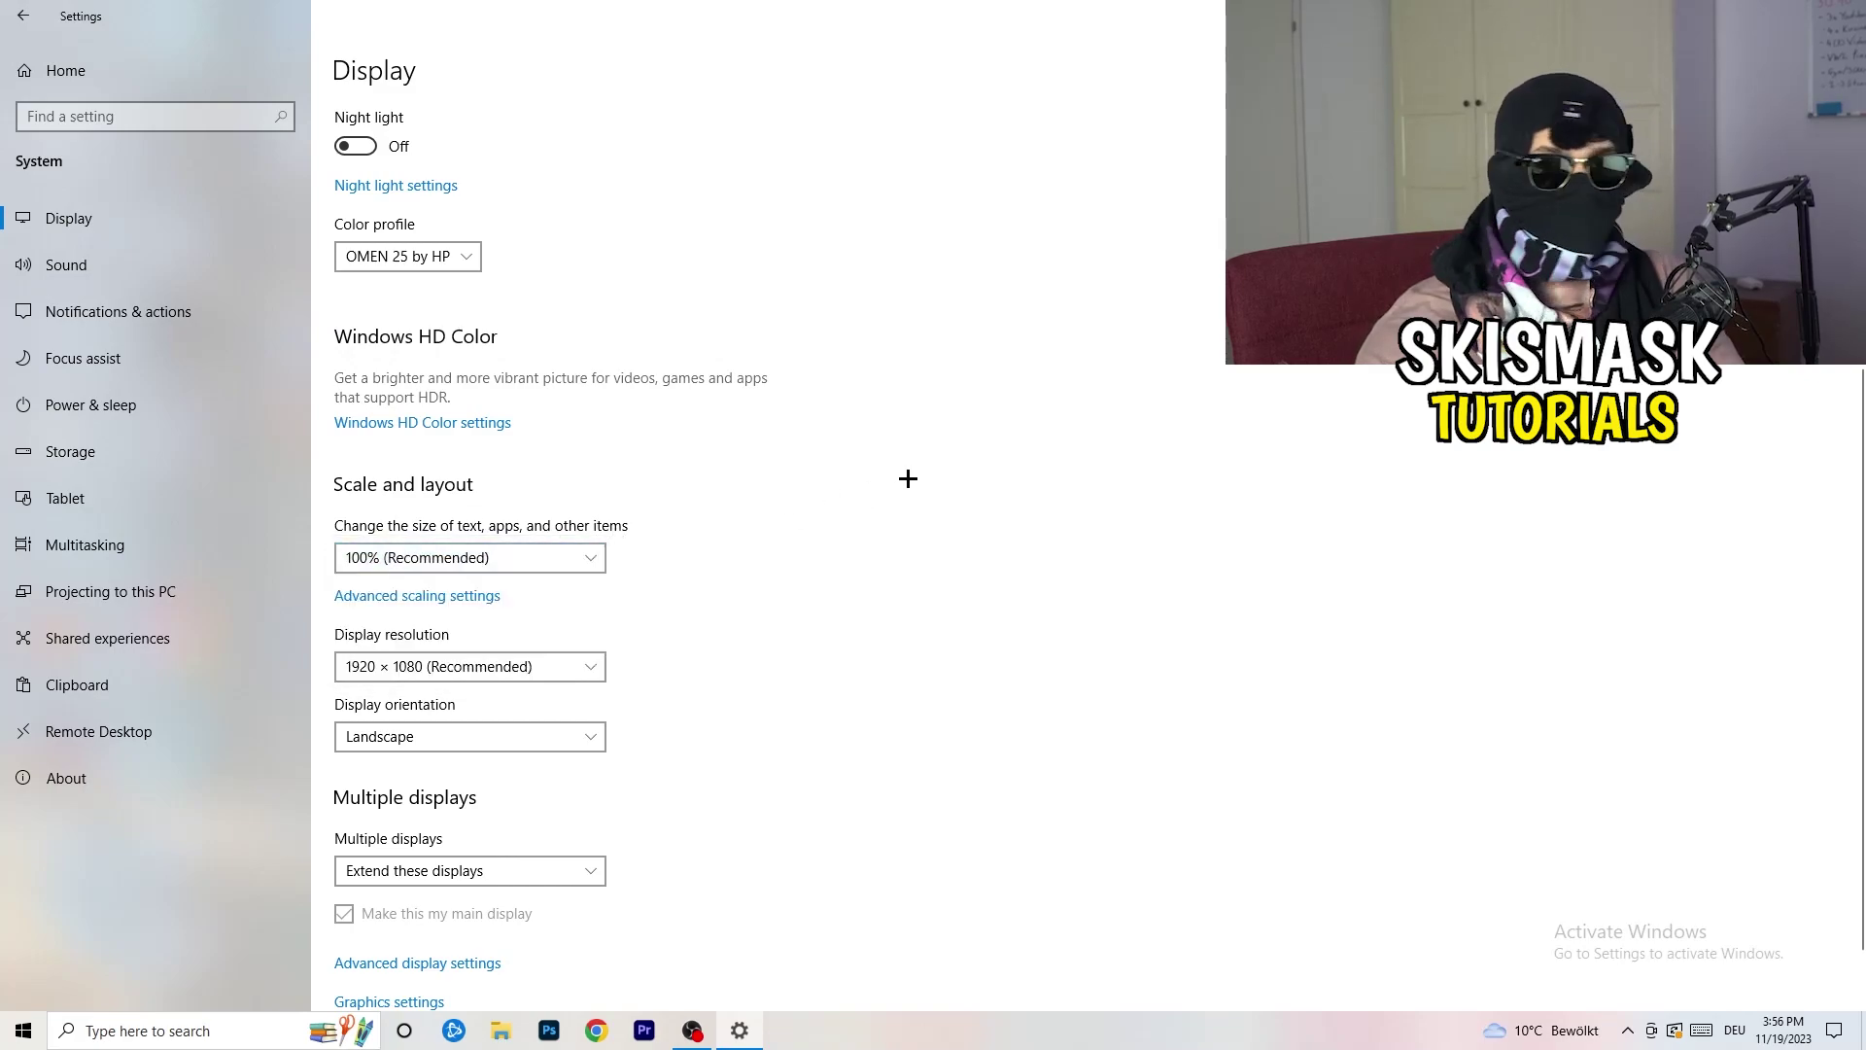
Show the display resolution options, leaving 1920 × 1080 (Recommended) selected
{"action": "scroll", "coordinate": [446, 528], "scroll_direction": "down", "scroll_amount": 2}
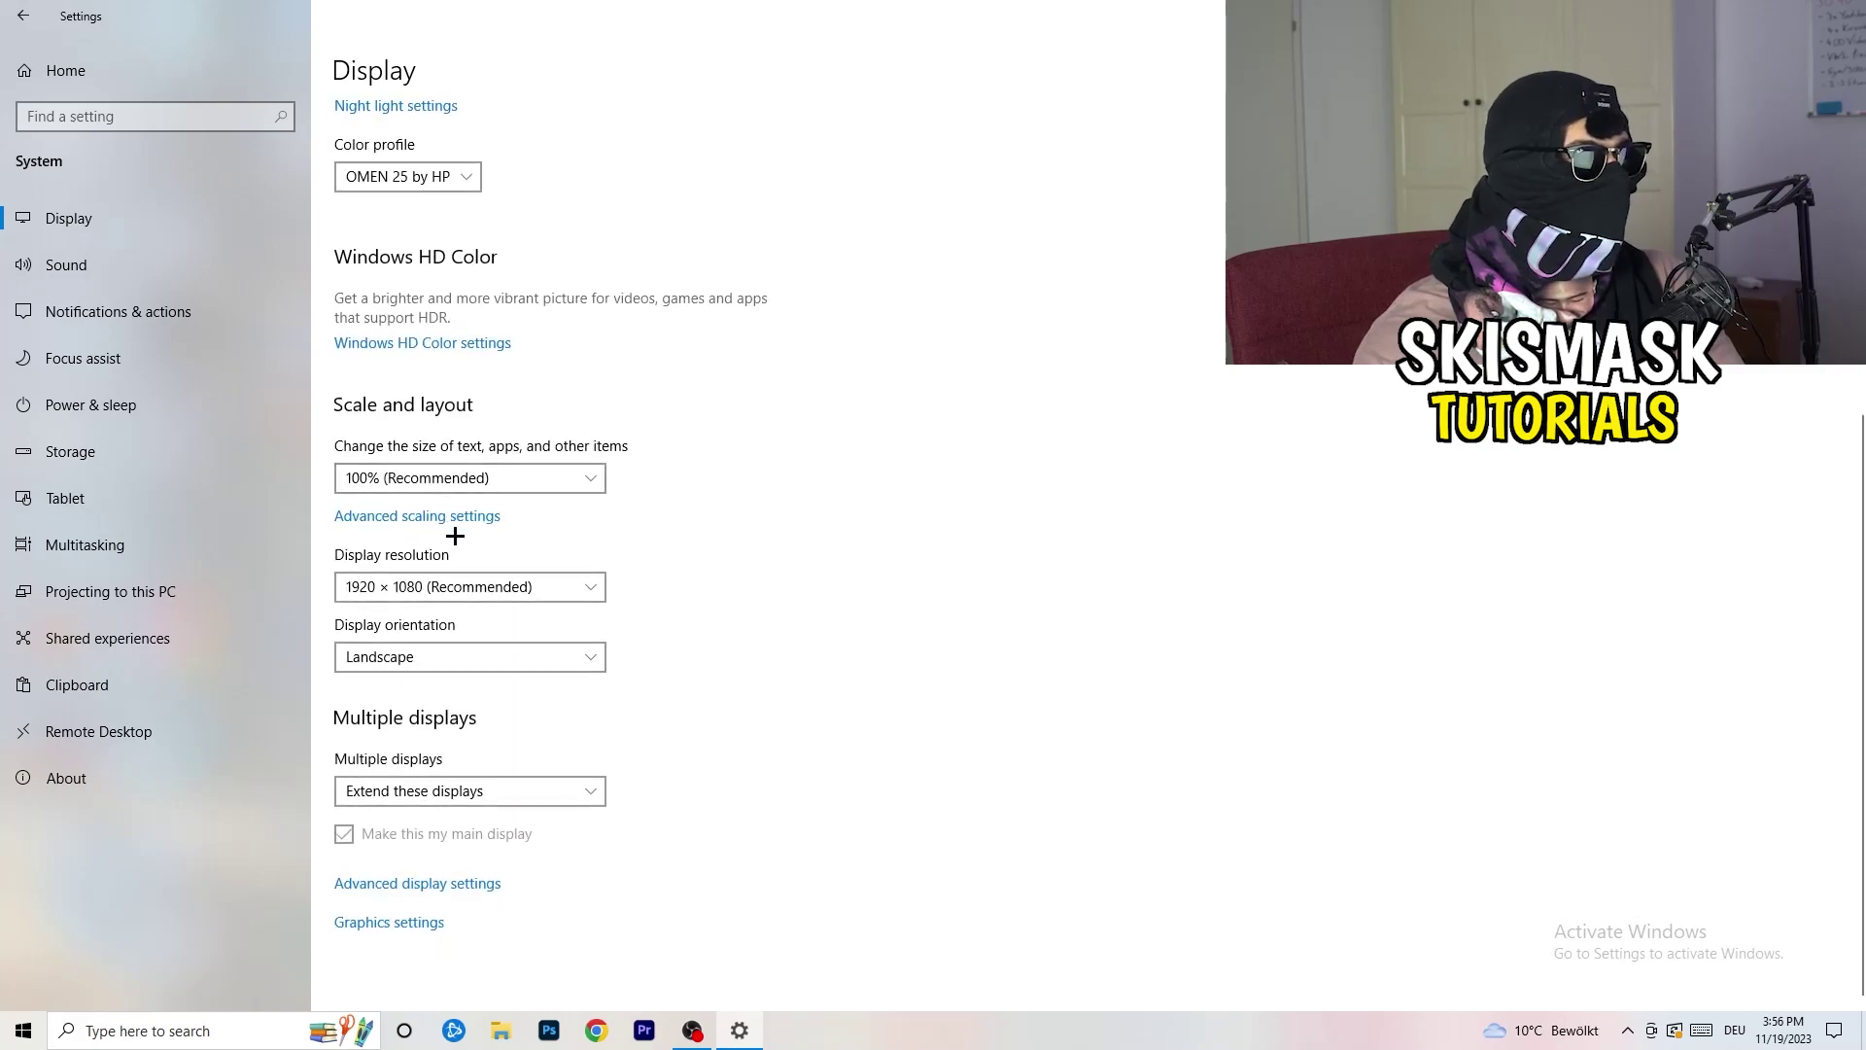
{"action": "left_click", "coordinate": [504, 595]}
{"action": "left_click", "coordinate": [919, 524]}
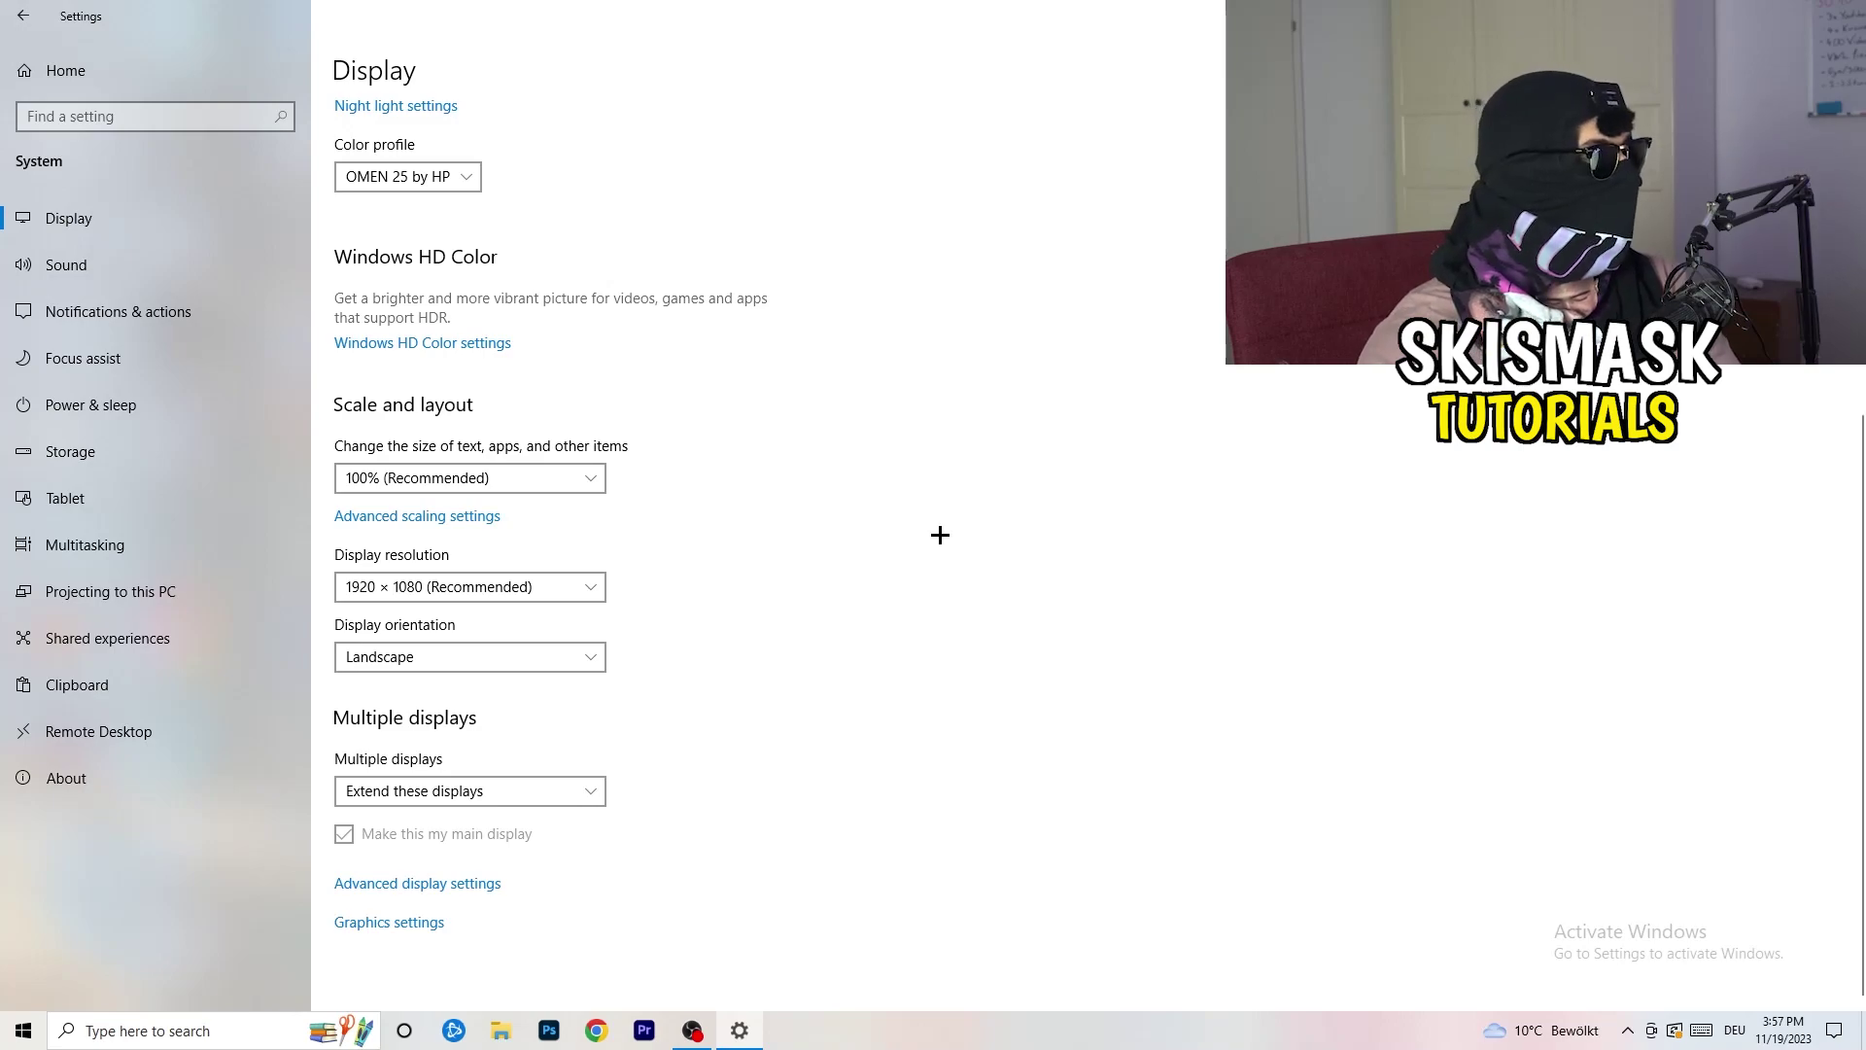
Review the power plans reached from Power & sleep, collapse and expand the additional plans, and close Power Options
{"action": "left_click", "coordinate": [124, 407]}
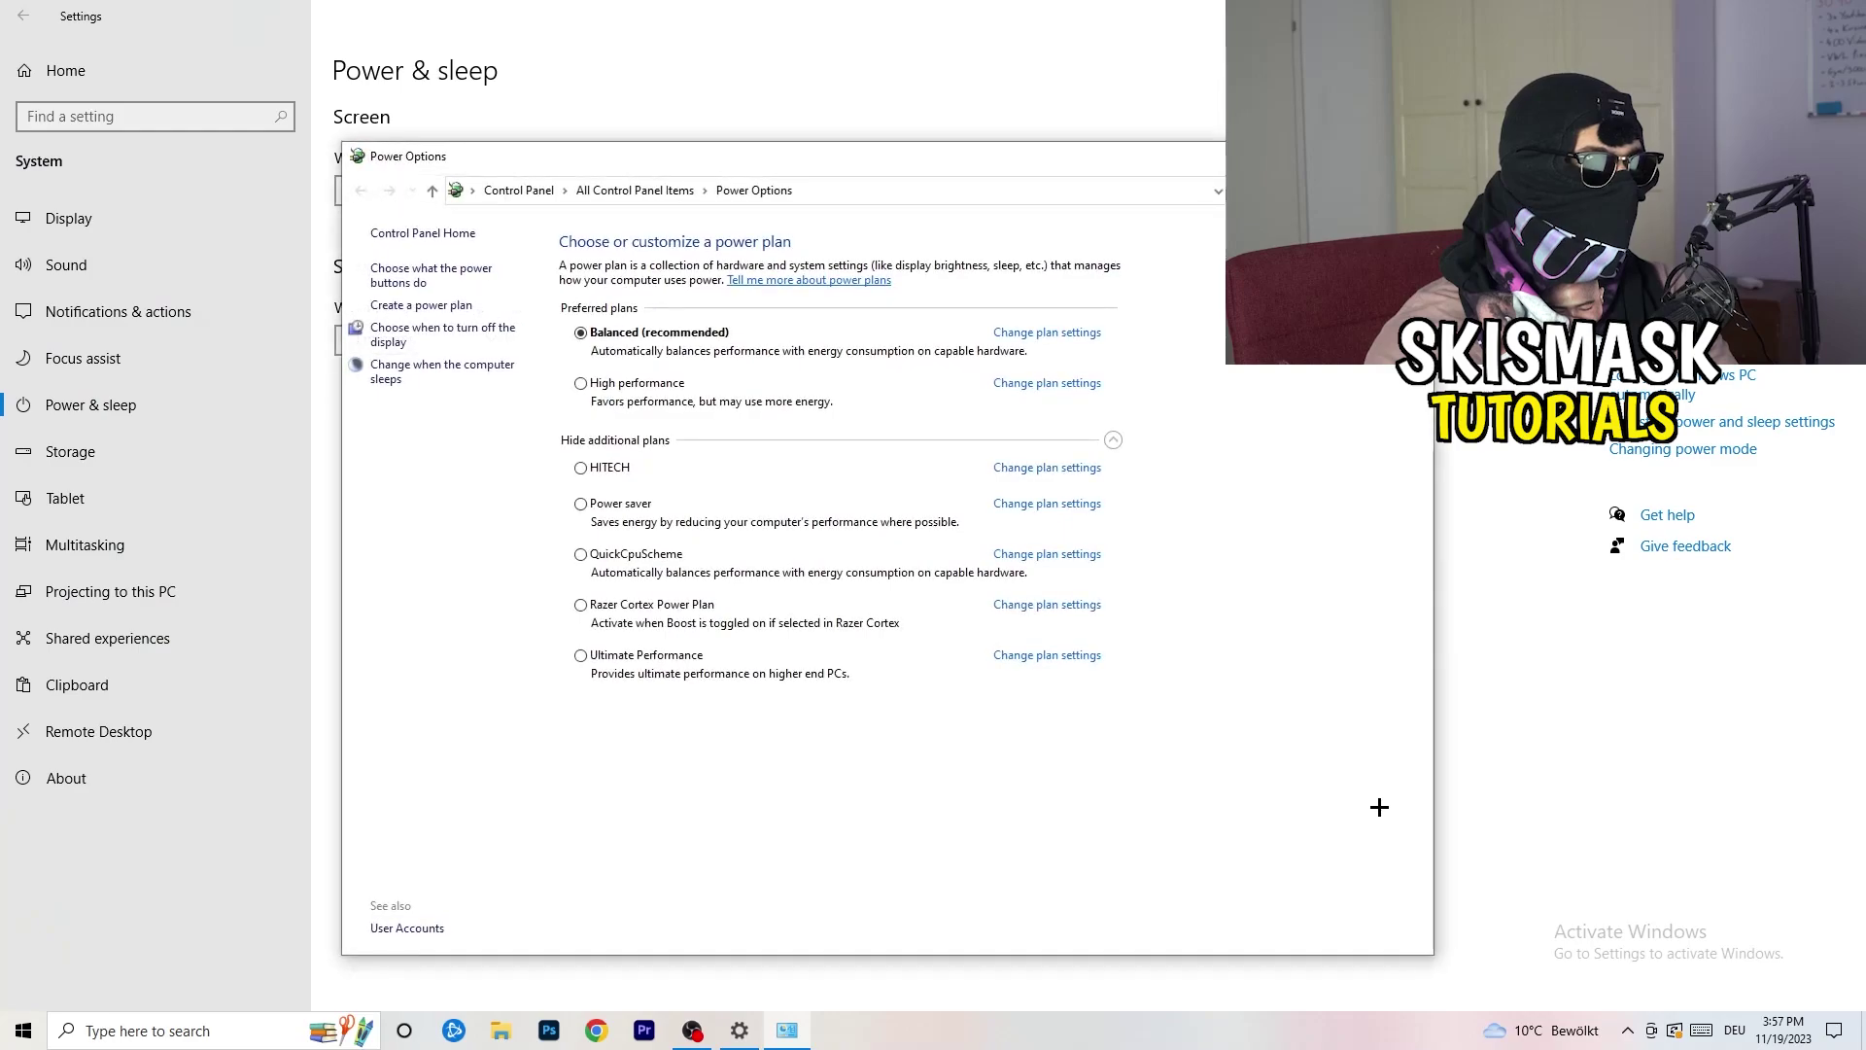
{"action": "left_click", "coordinate": [1112, 439]}
{"action": "left_click", "coordinate": [1113, 439]}
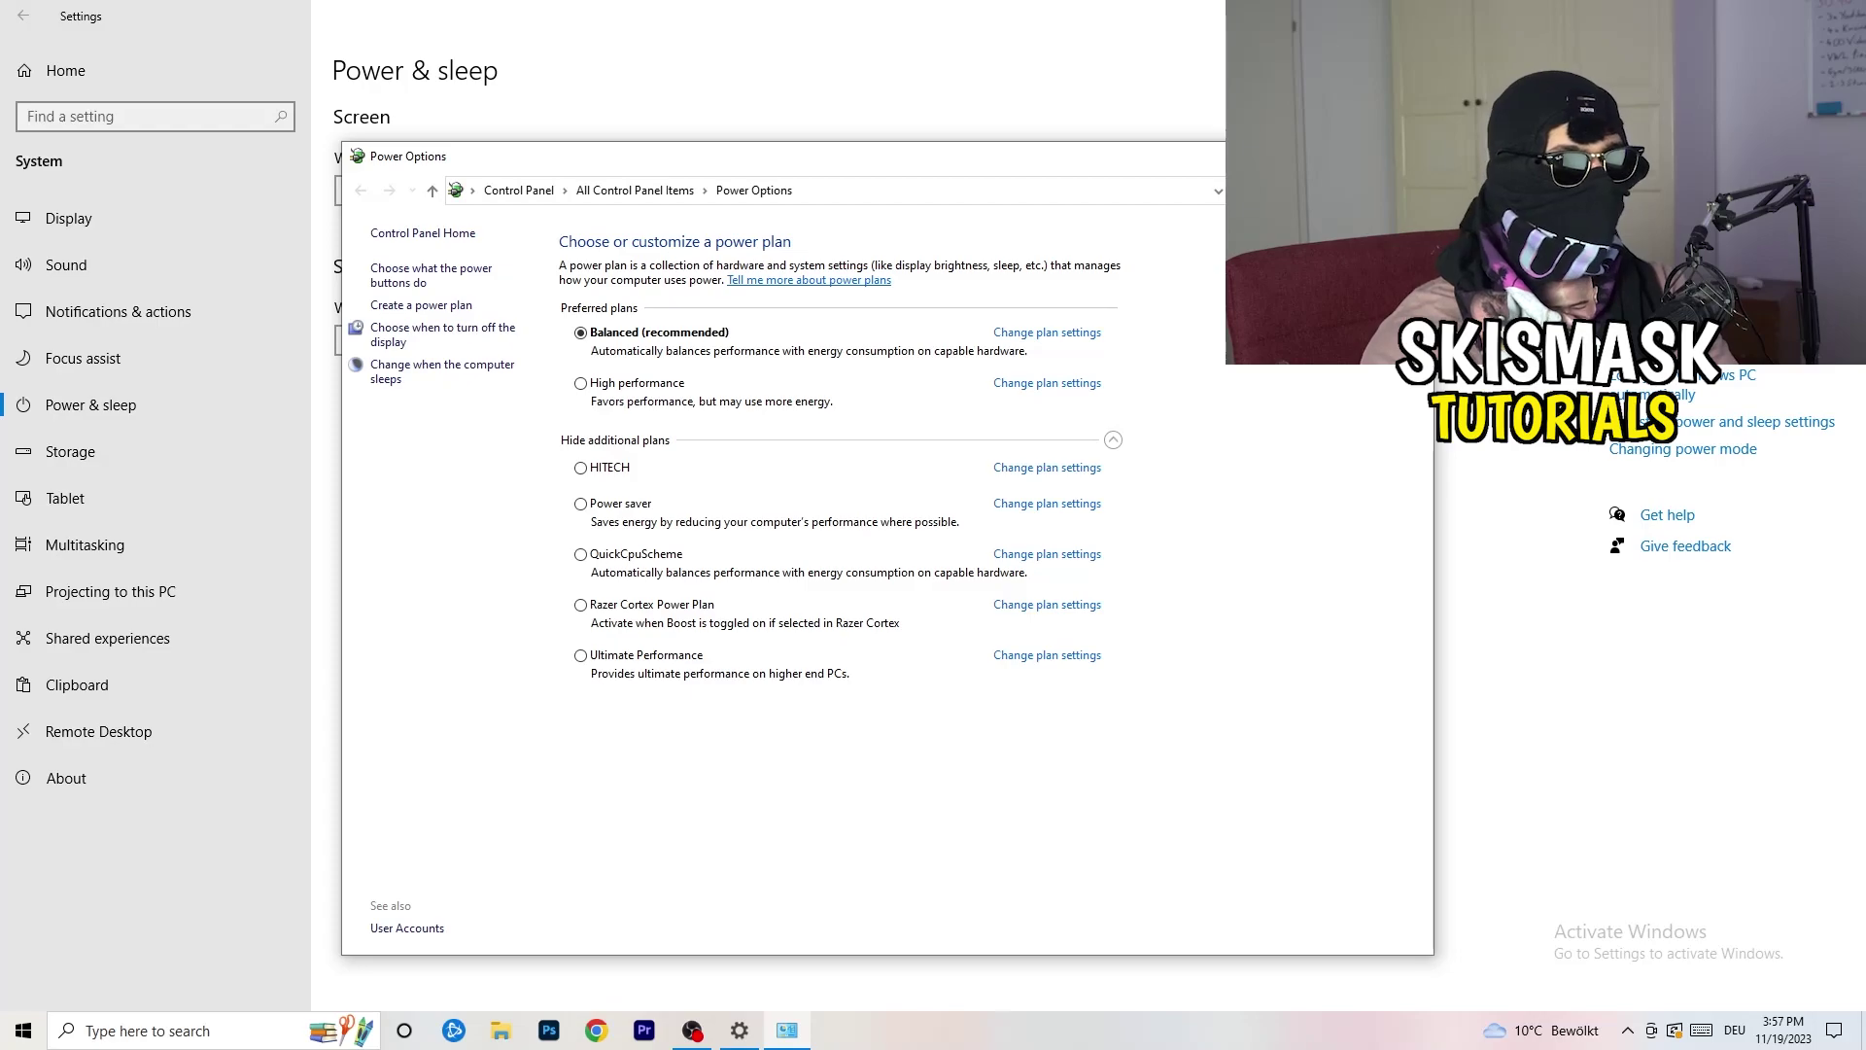
{"action": "key", "text": "alt+F4"}
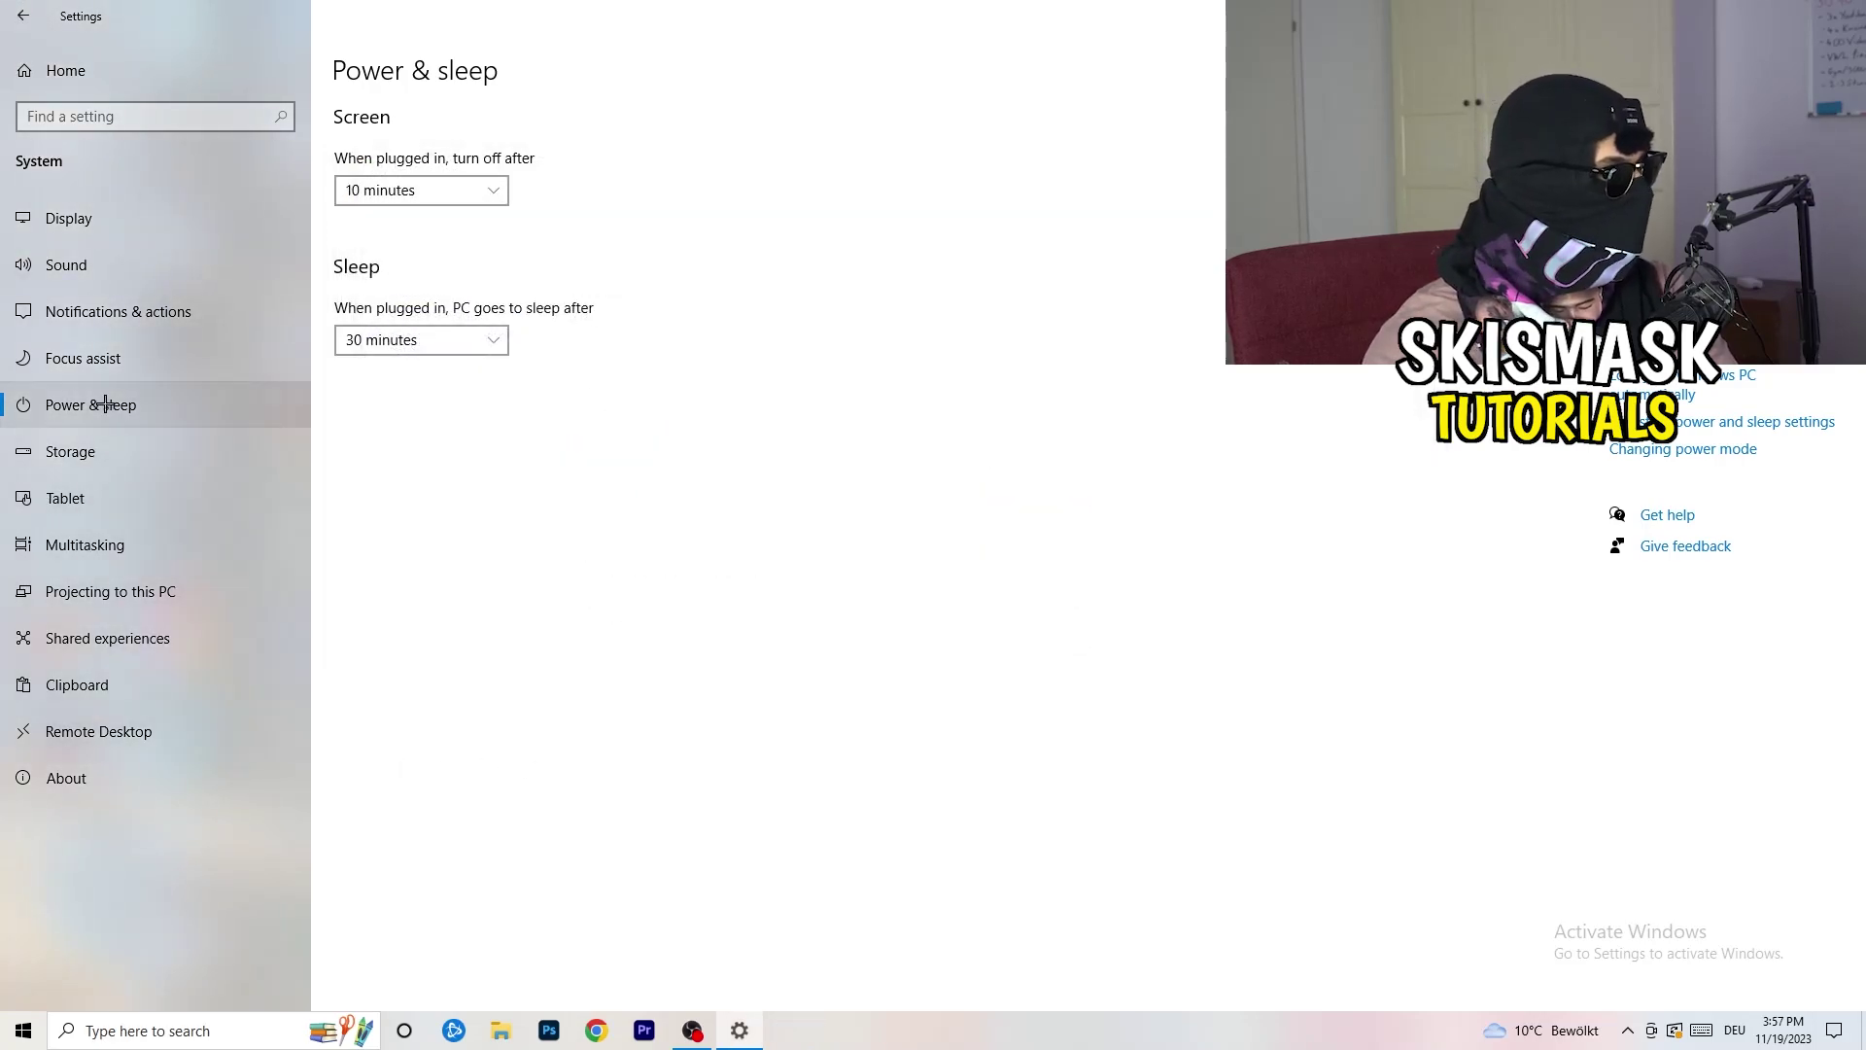
Review the Storage Sense schedule and temporary file cleanup options in the Storage settings, and close Settings
{"action": "left_click", "coordinate": [114, 453]}
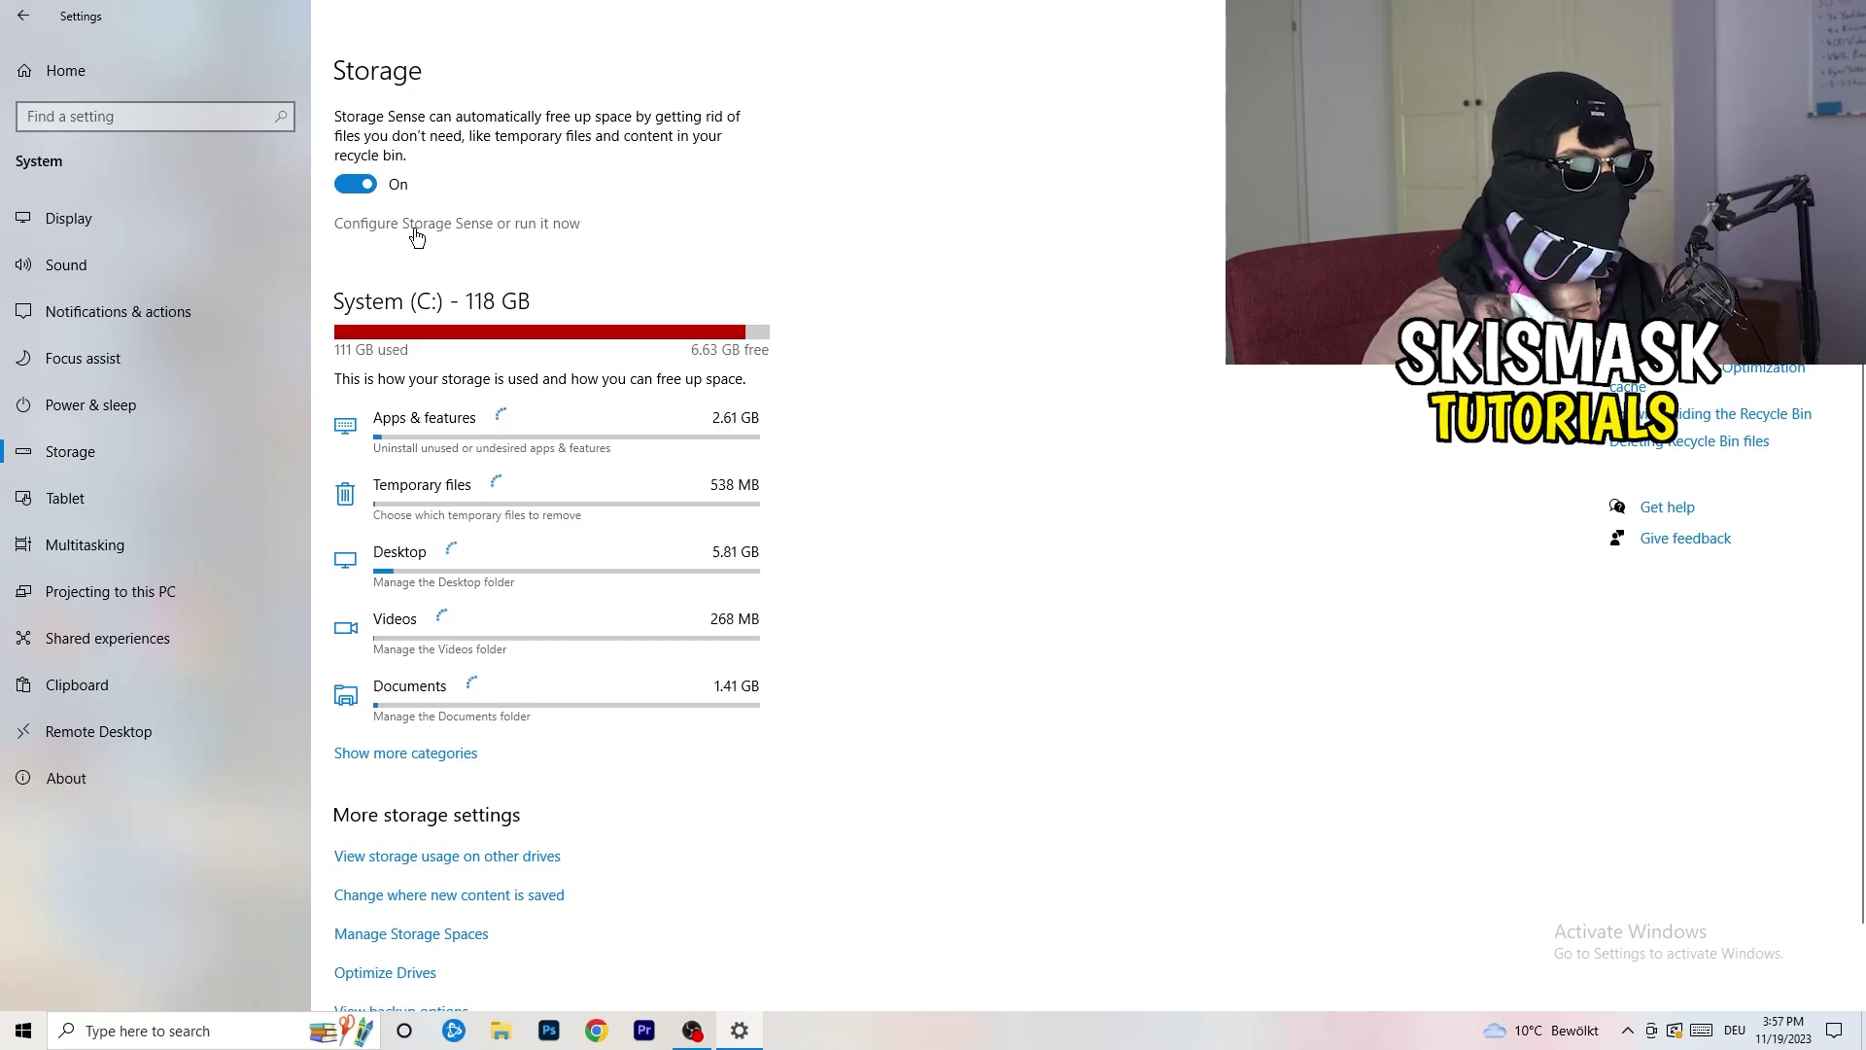
{"action": "left_click", "coordinate": [416, 225]}
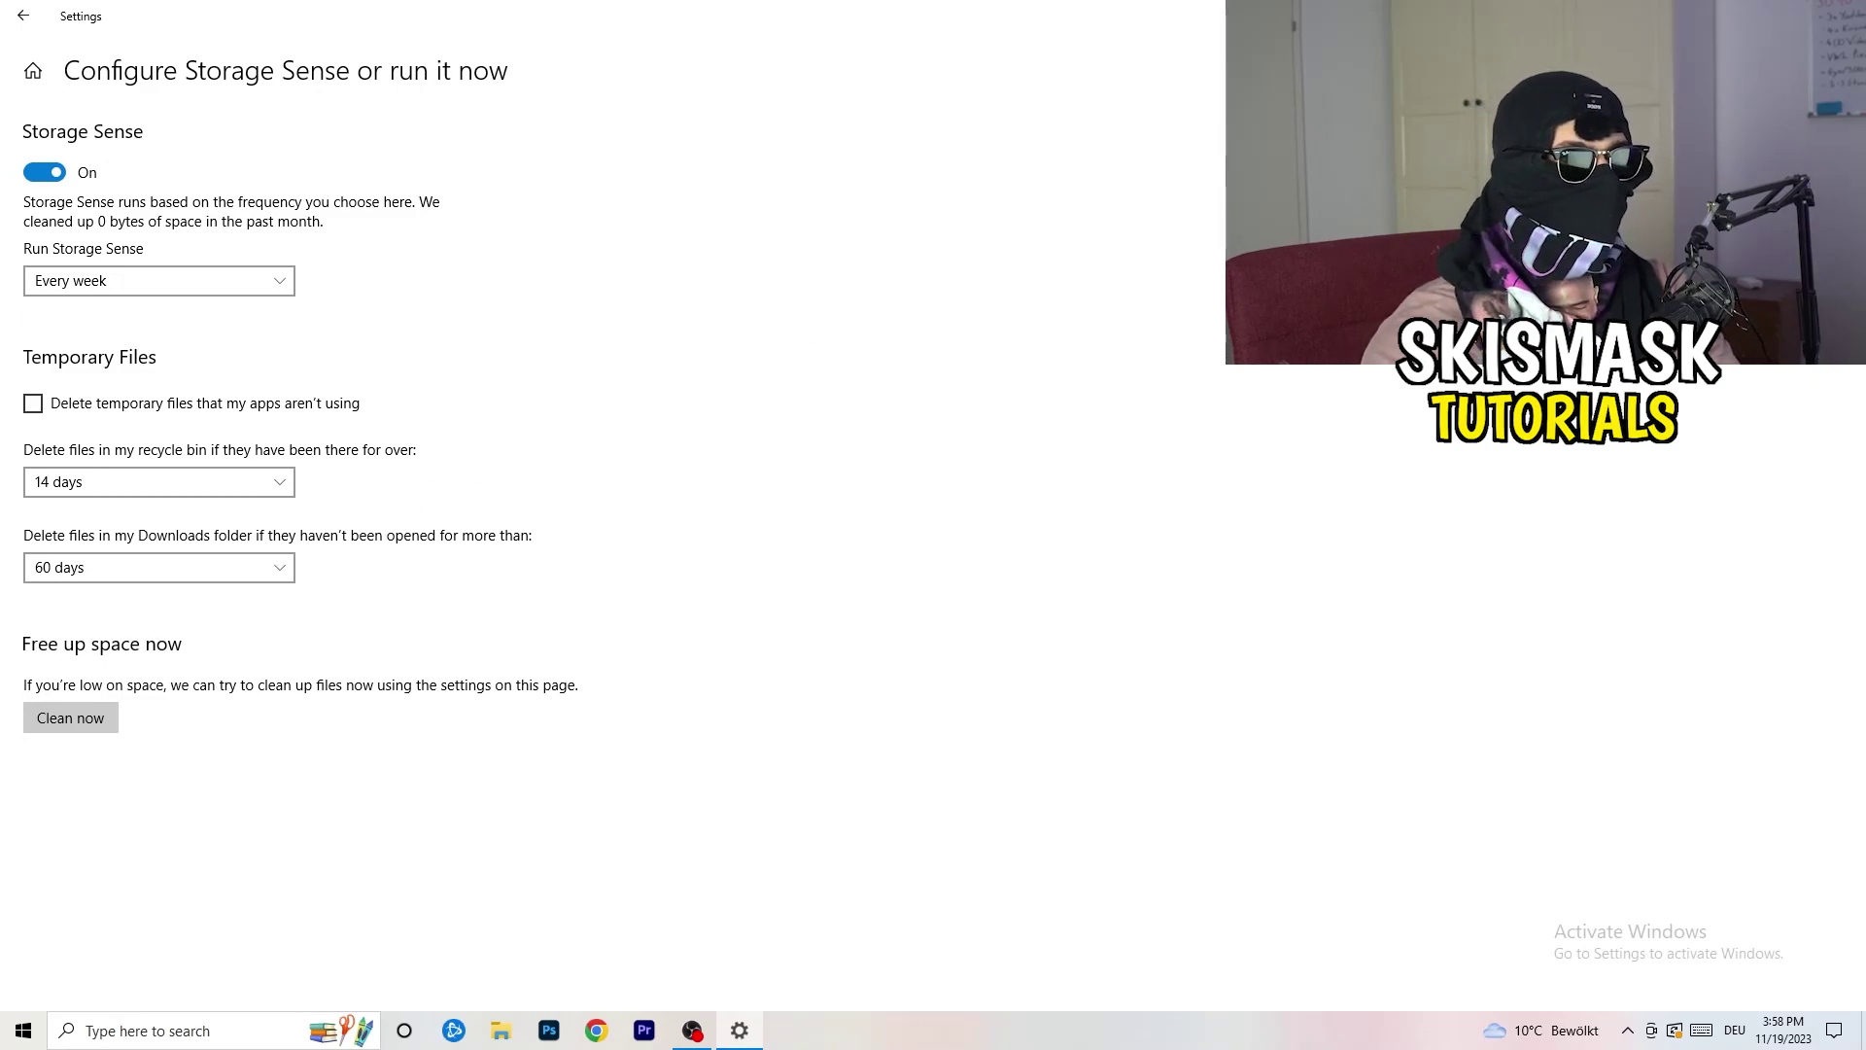
{"action": "key", "text": "alt+F4"}
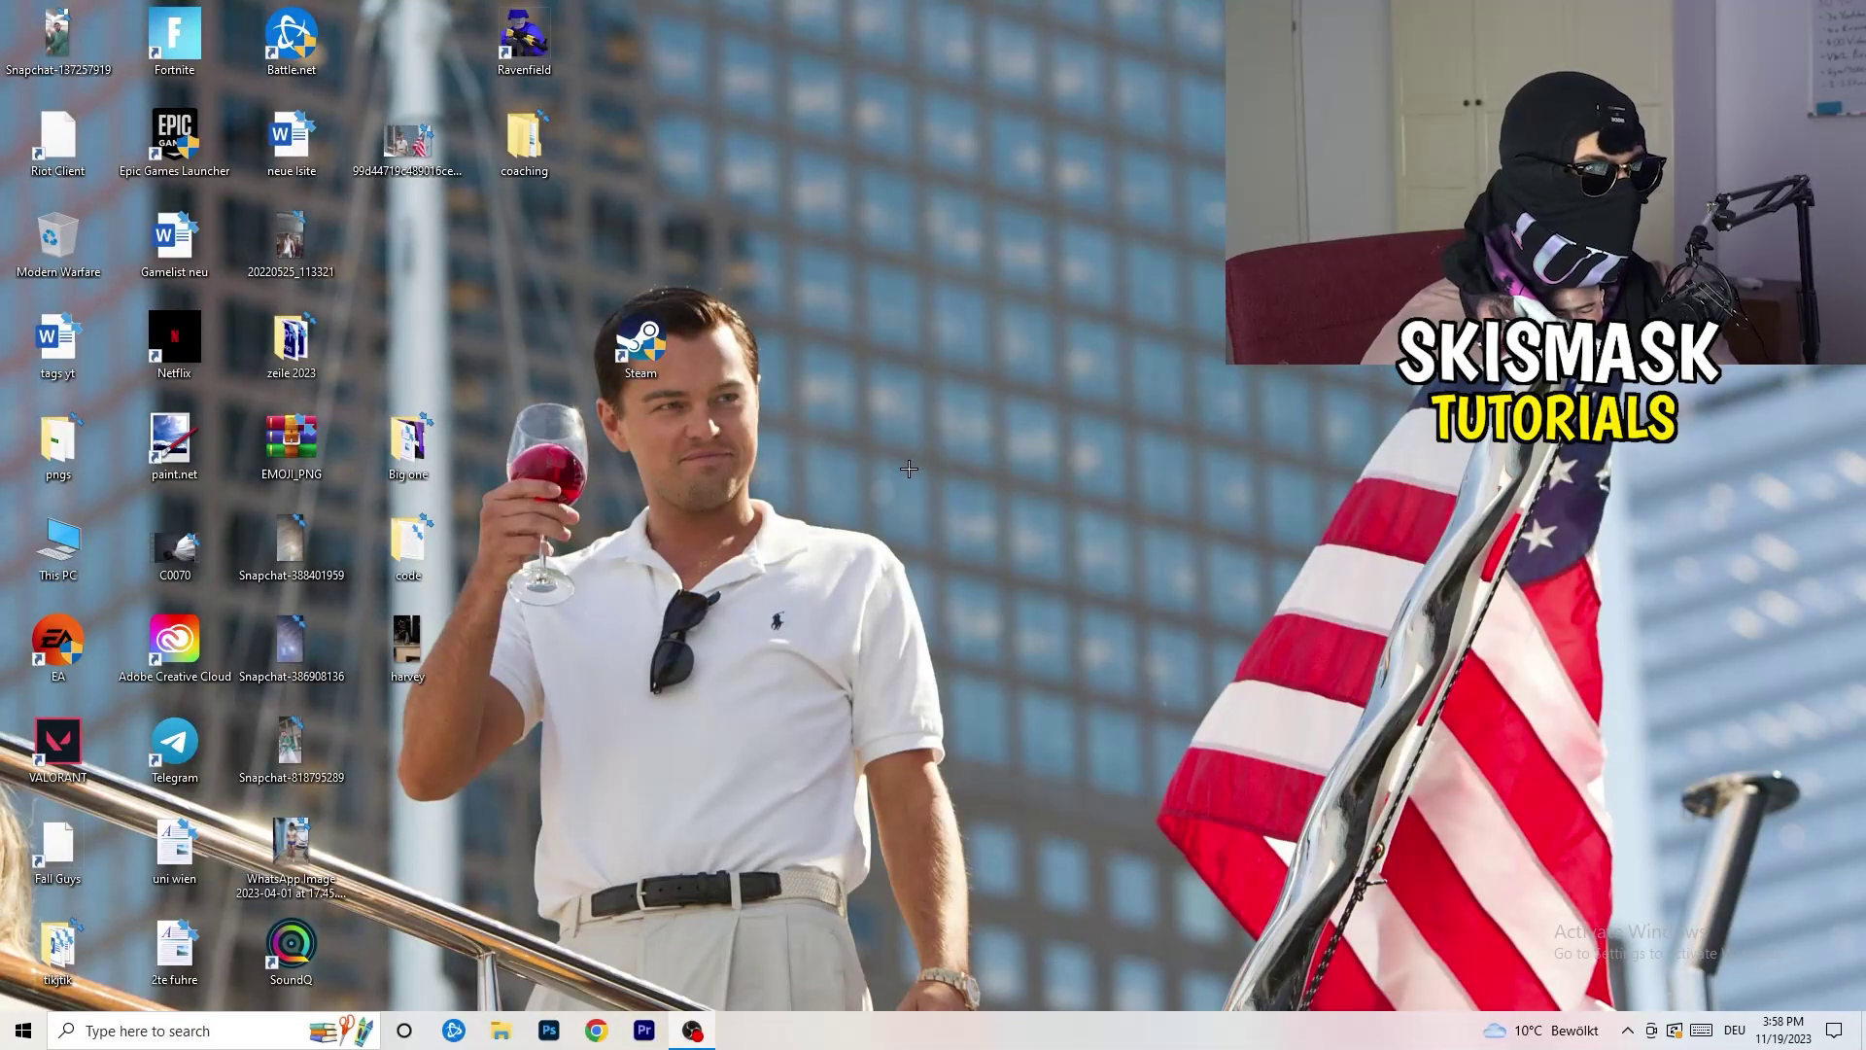